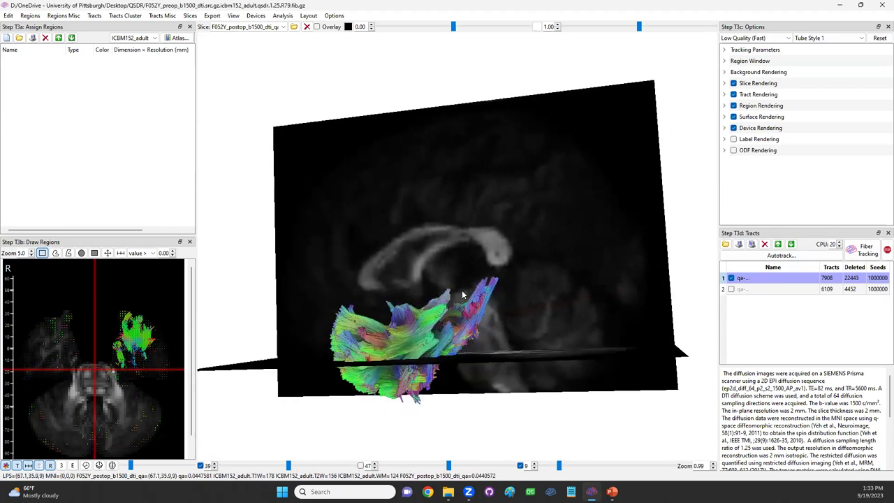
- Save the current tract to the QSDR folder as mni_qa-F052Y_postop_b1500_dti_qa_0.4.tt.gz
{"action": "mouse_move", "coordinate": [128, 466]}
{"action": "left_mouse_down"}
{"action": "mouse_move", "coordinate": [147, 467]}
{"action": "mouse_move", "coordinate": [129, 476]}
{"action": "mouse_move", "coordinate": [137, 470]}
{"action": "left_mouse_up"}
{"action": "left_click", "coordinate": [94, 15]}
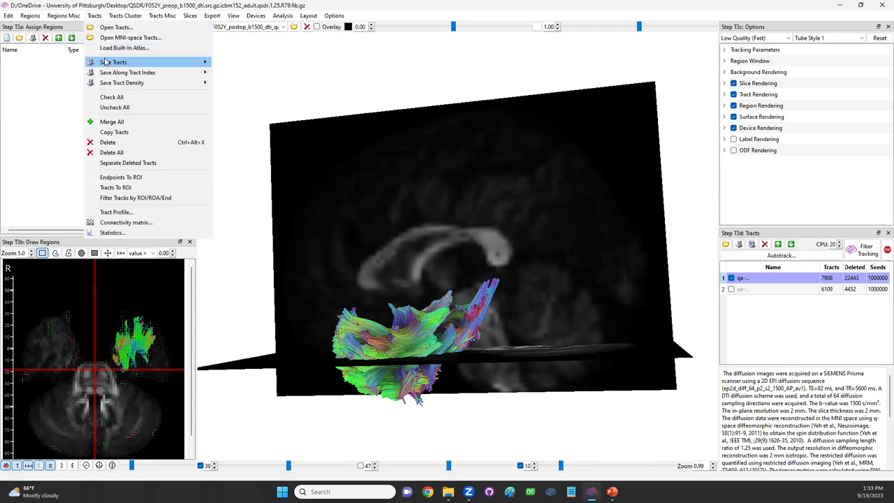
{"action": "mouse_move", "coordinate": [112, 62]}
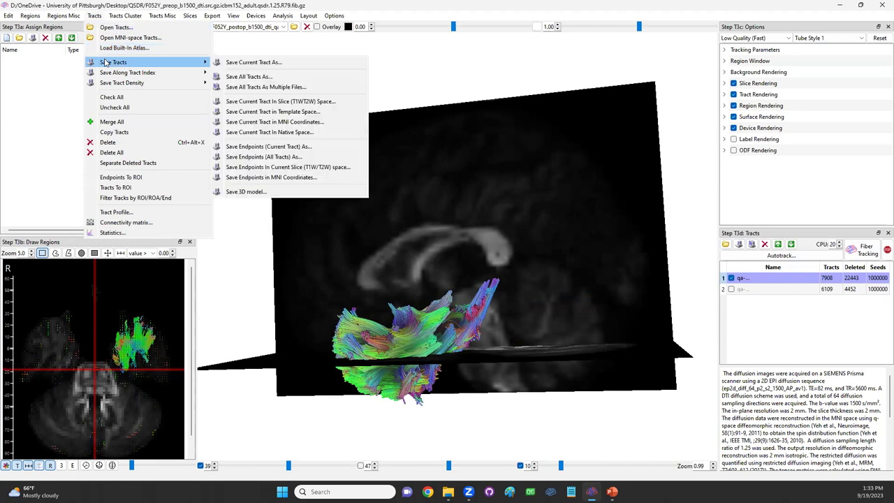
{"action": "left_click", "coordinate": [222, 64]}
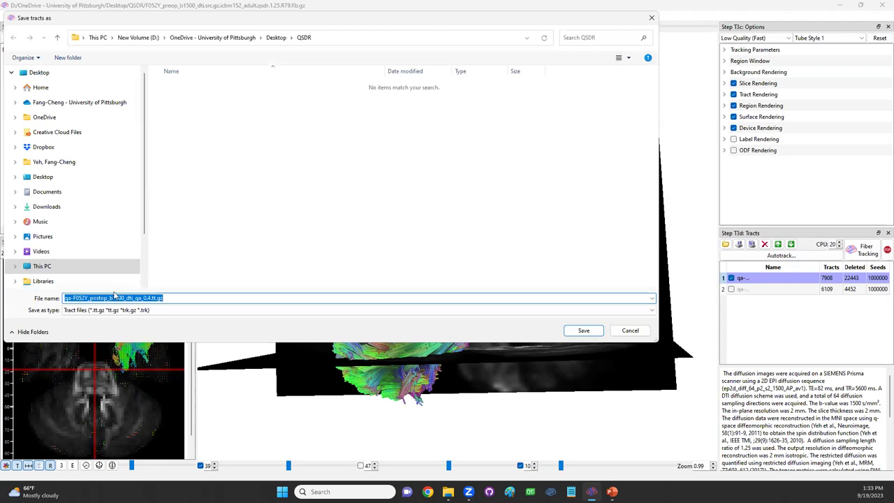
{"action": "left_click", "coordinate": [73, 298]}
{"action": "type", "text": "mni"}
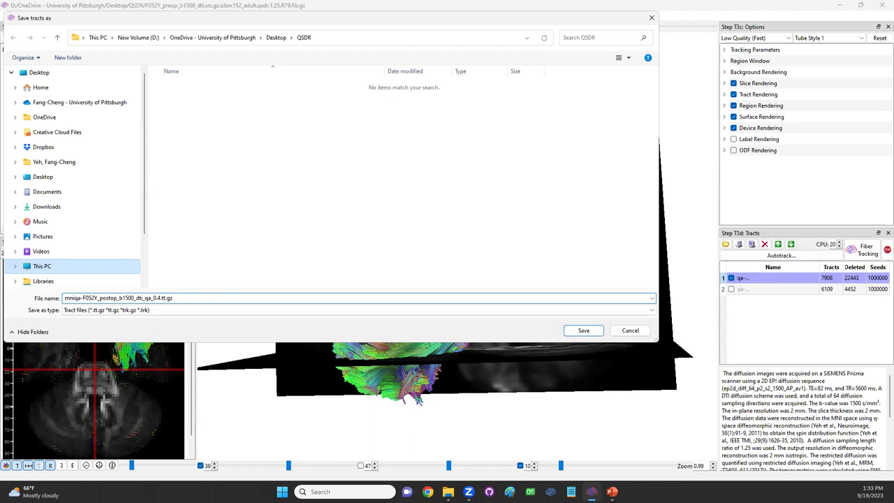
{"action": "type", "text": "_"}
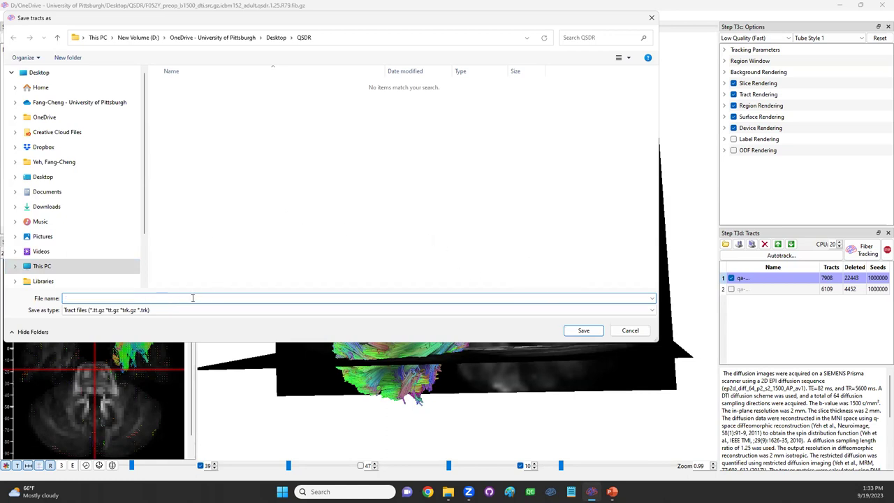
{"action": "left_click_drag", "start_coordinate": [202, 298], "coordinate": [57, 306]}
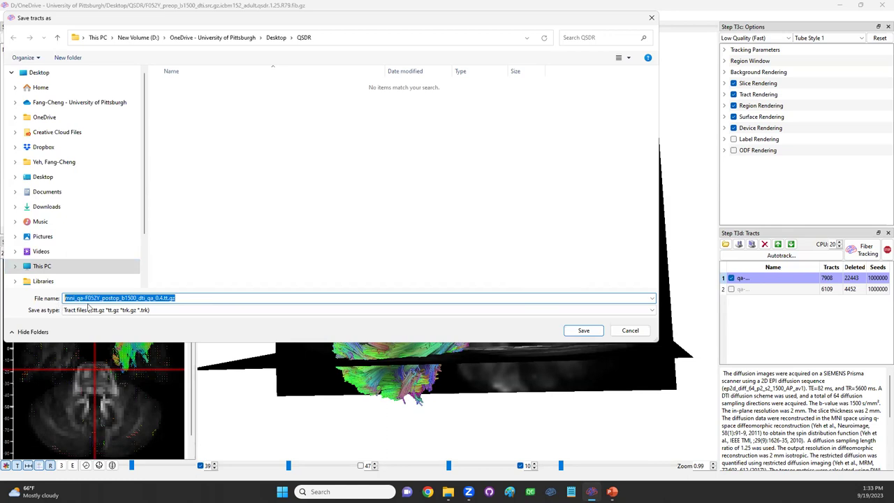
{"action": "left_click", "coordinate": [583, 331]}
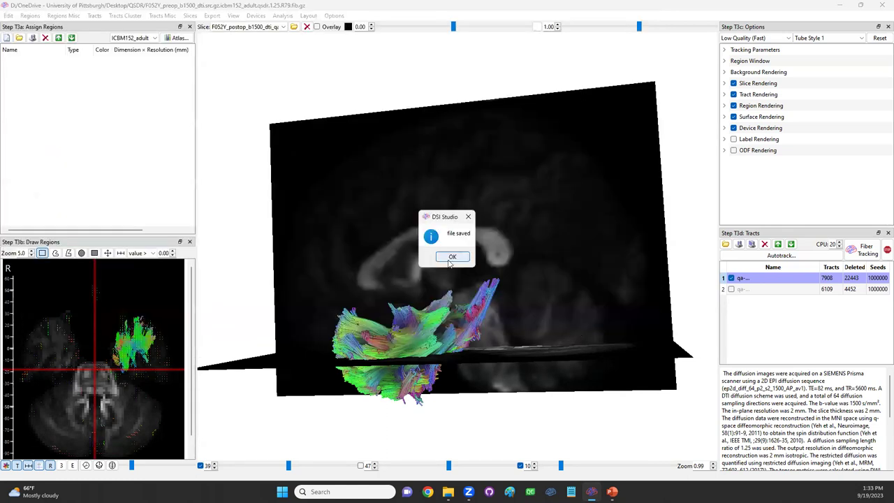
{"action": "left_click", "coordinate": [451, 259]}
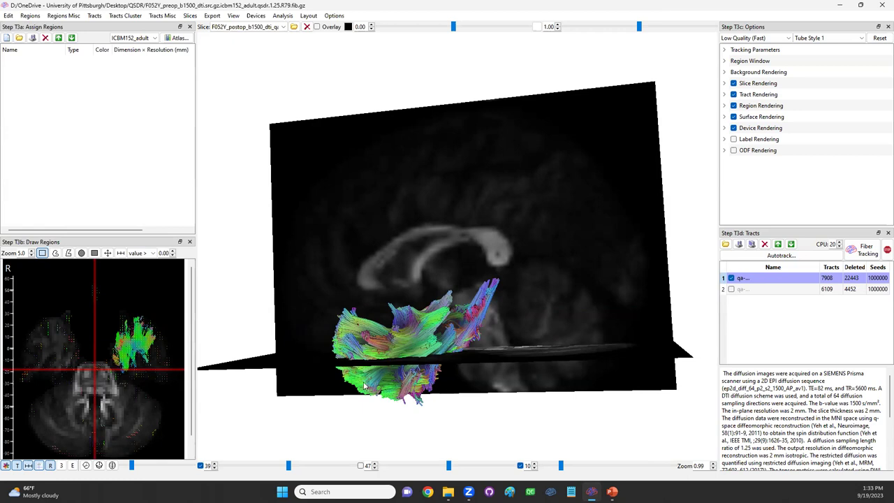
- Close the fiber tracking window of the QSDR data without saving the remaining tractography
{"action": "left_click_drag", "start_coordinate": [447, 366], "coordinate": [445, 380]}
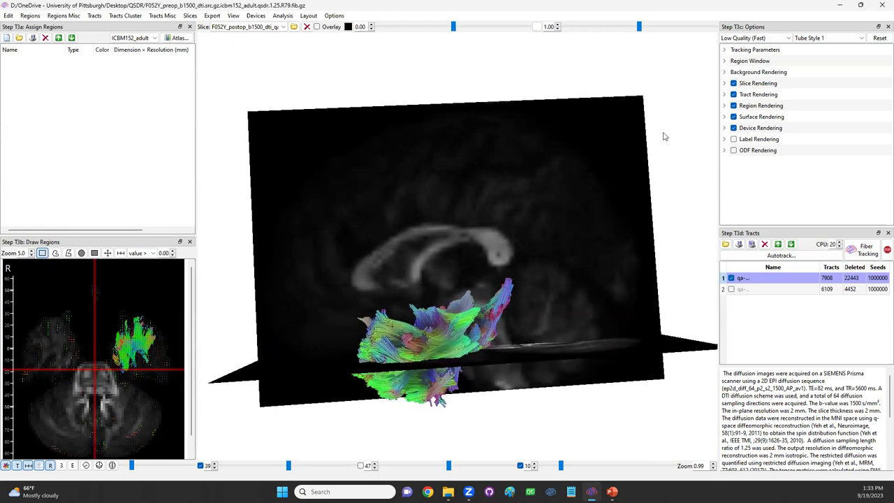
{"action": "left_click", "coordinate": [882, 6]}
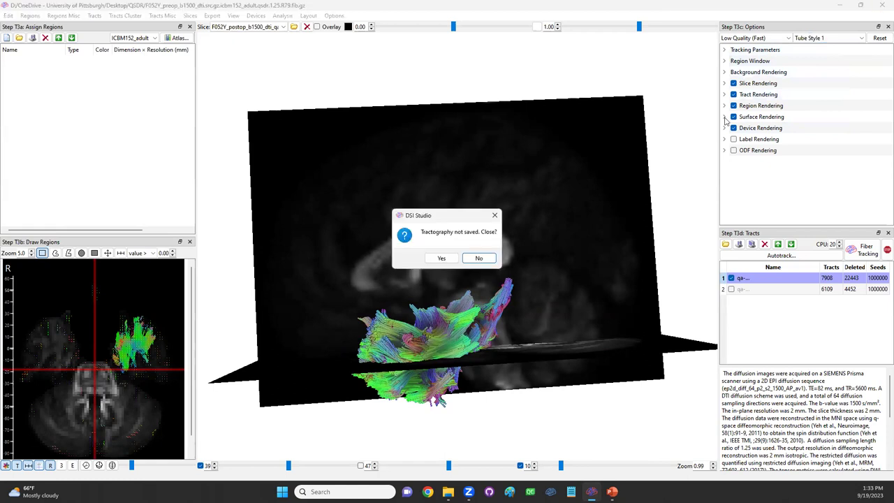
{"action": "left_click", "coordinate": [481, 257]}
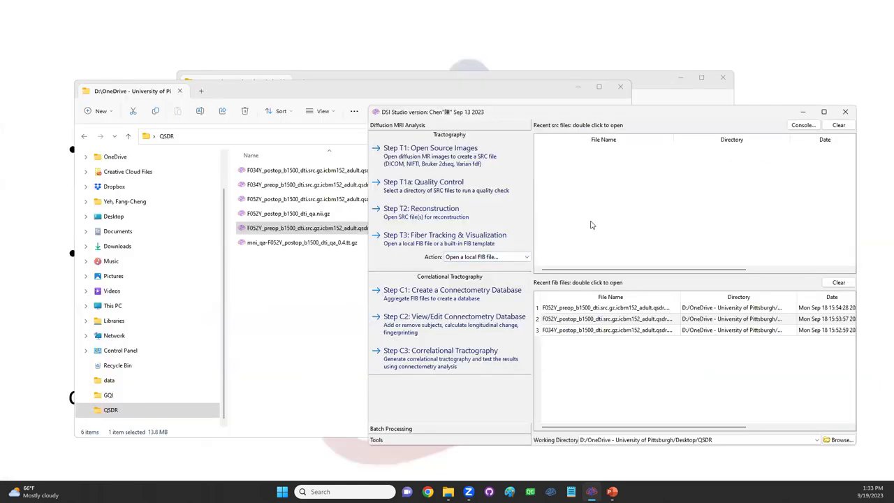
- Load F052Y_preop_b1500_dti.src.gz from the data folder into DSI Studio for reconstruction
{"action": "left_click", "coordinate": [236, 335]}
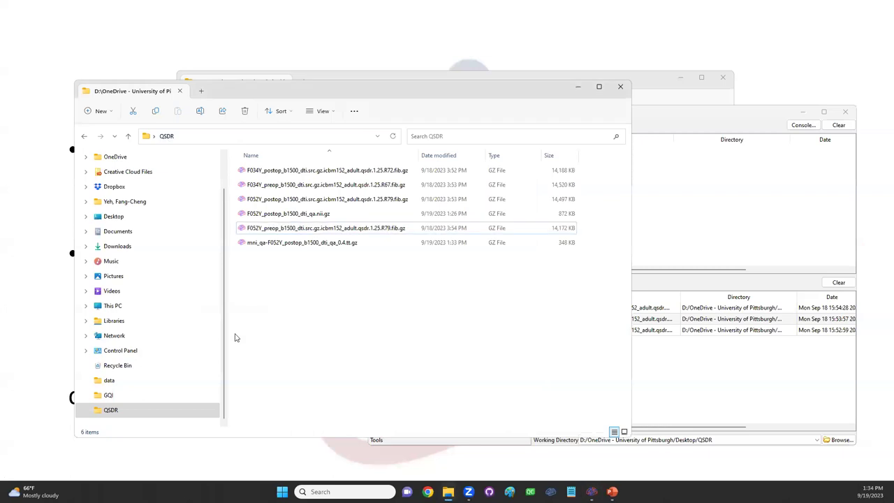
{"action": "left_click", "coordinate": [135, 387]}
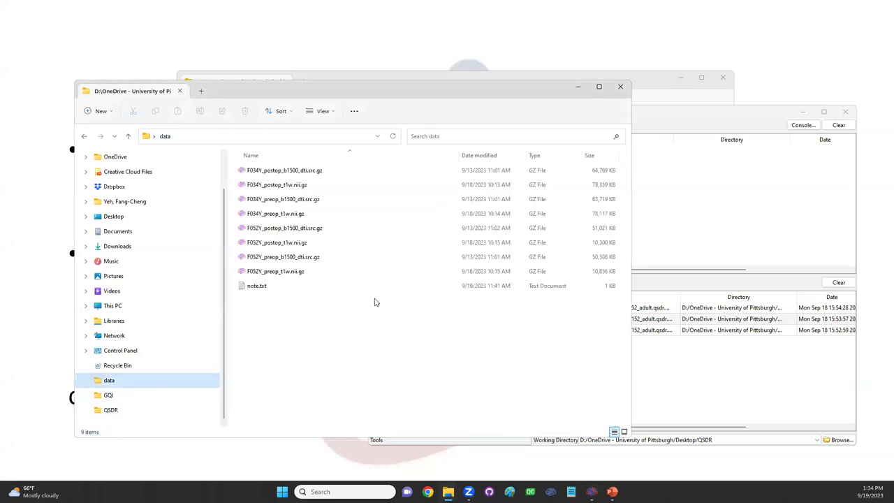
{"action": "left_click", "coordinate": [279, 258]}
{"action": "left_click_drag", "start_coordinate": [282, 258], "coordinate": [679, 199]}
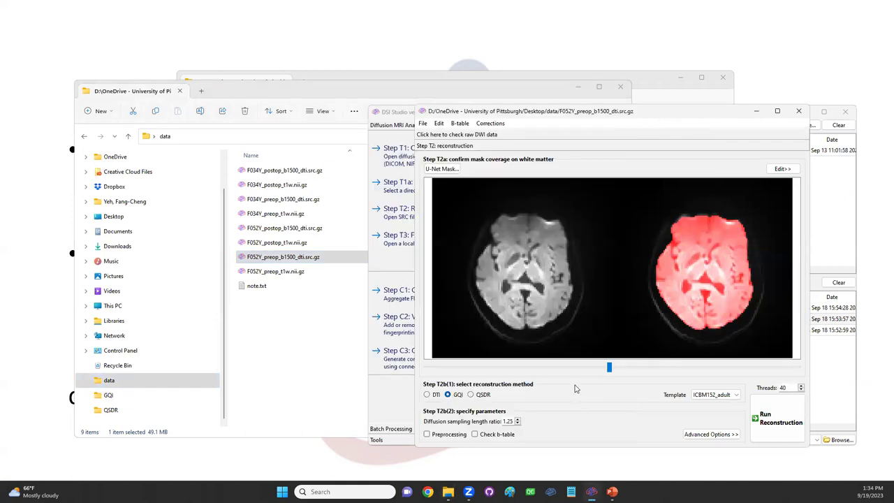
- Check the mask coverage on lower slices and run a GQI reconstruction with a diffusion sampling length ratio of 1.25
{"action": "left_click_drag", "start_coordinate": [608, 368], "coordinate": [530, 368]}
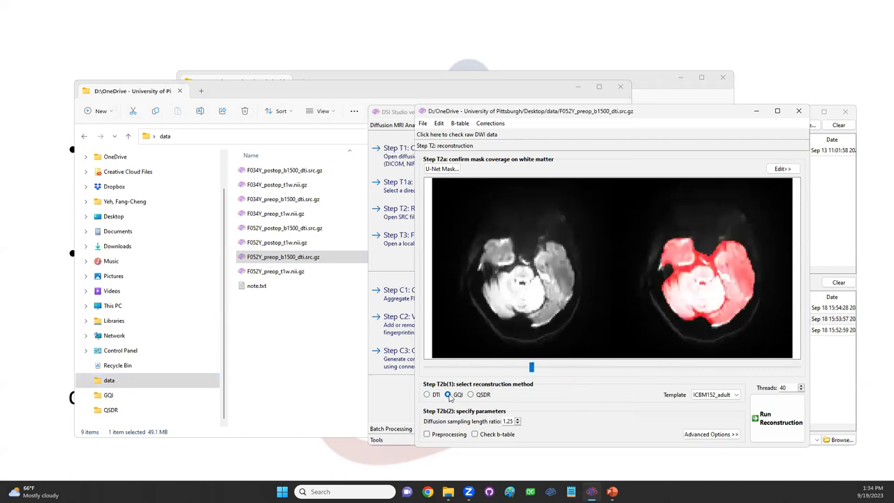
{"action": "left_click", "coordinate": [470, 394]}
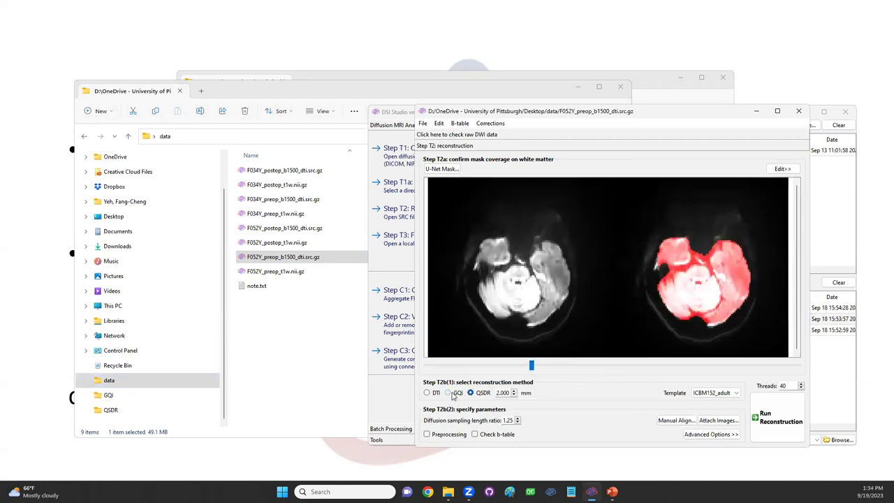
{"action": "left_click", "coordinate": [453, 394]}
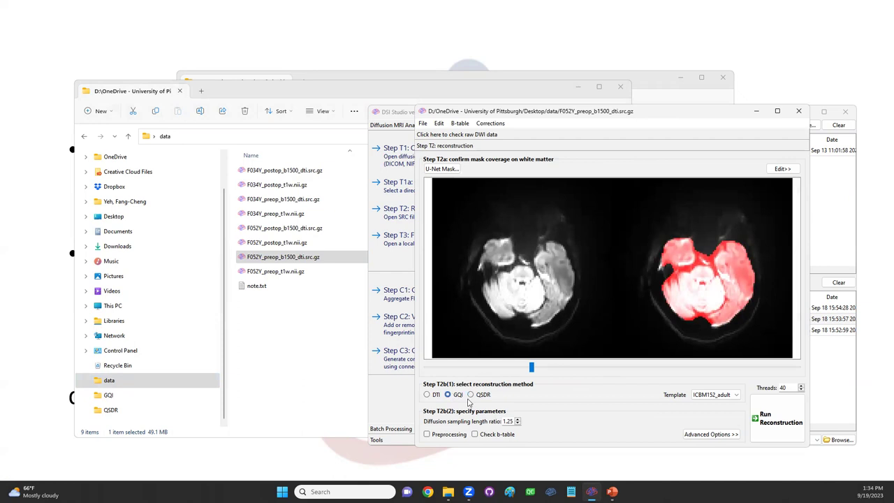
{"action": "left_click", "coordinate": [770, 417]}
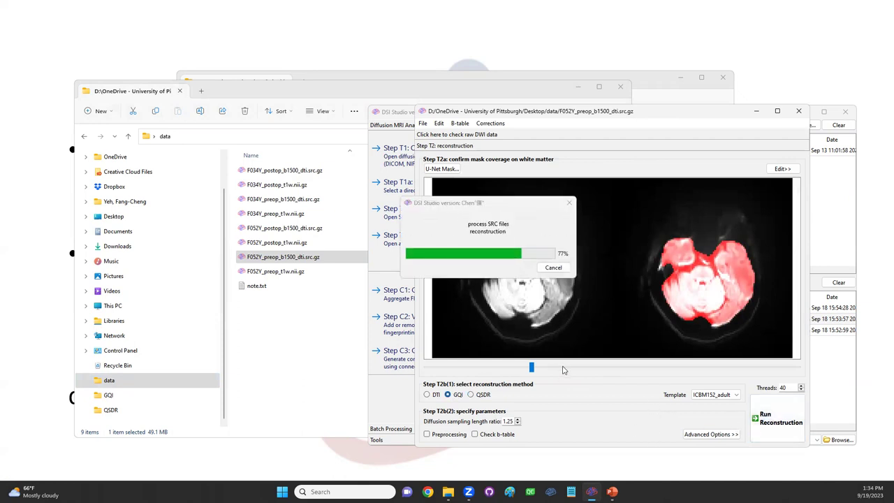
{"action": "left_click", "coordinate": [621, 294]}
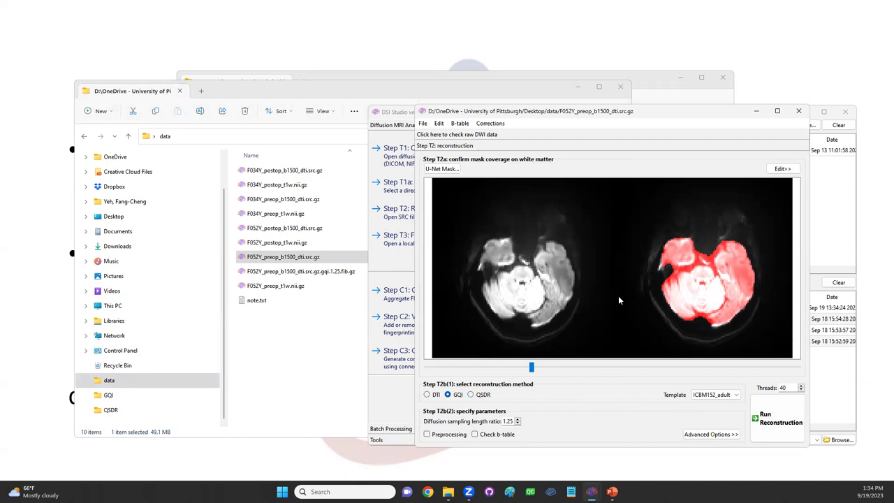
- Close the reconstruction window and move F052Y_preop_b1500_dti.src.gz.gqi.1.25.fib.gz from data to the GQI folder, replacing the existing file
{"action": "left_click", "coordinate": [299, 327]}
{"action": "left_click", "coordinate": [335, 272]}
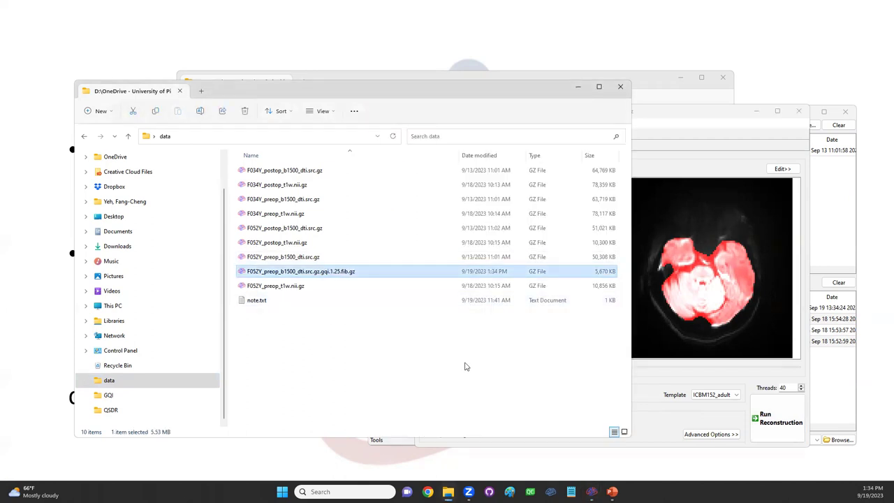
{"action": "left_click", "coordinate": [799, 111]}
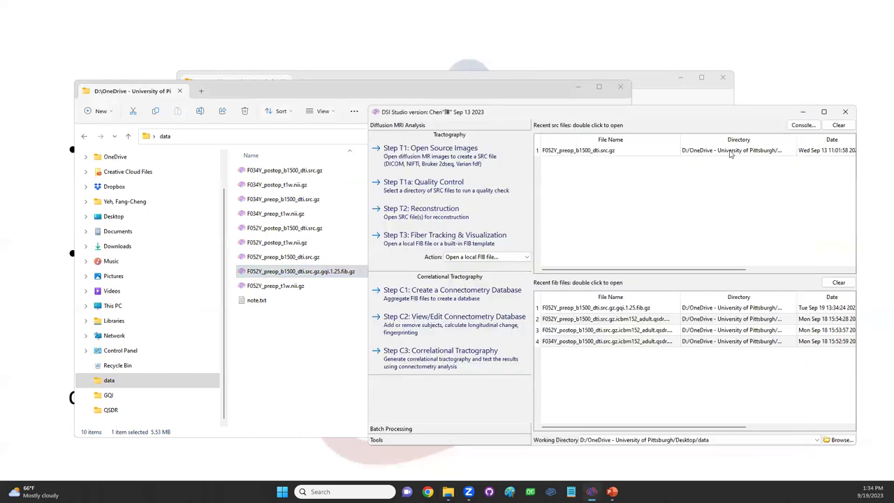
{"action": "left_click", "coordinate": [333, 87]}
{"action": "left_click_drag", "start_coordinate": [333, 88], "coordinate": [317, 43]}
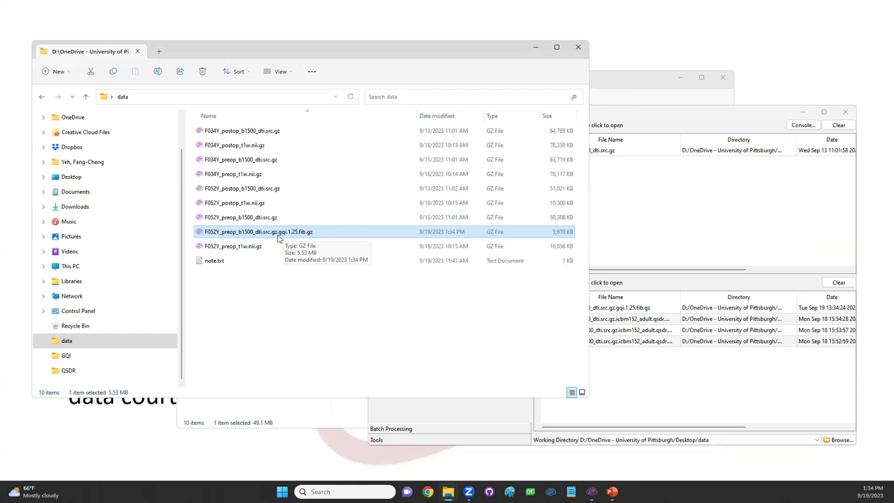
{"action": "left_click_drag", "start_coordinate": [285, 232], "coordinate": [70, 361]}
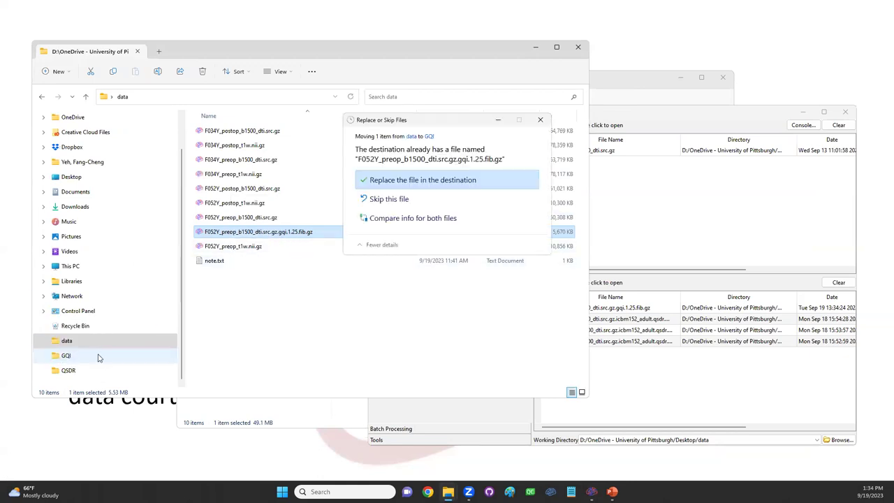
{"action": "left_click", "coordinate": [452, 180]}
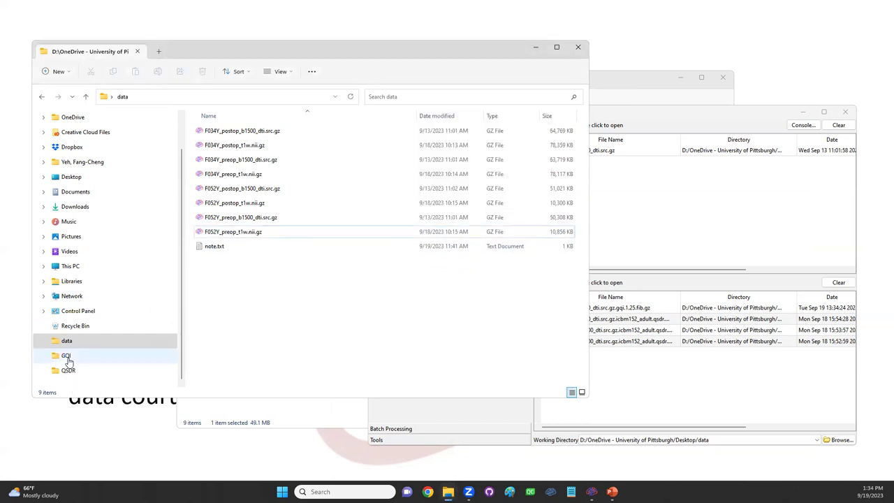
- Open F052Y_preop_b1500_dti.src.gz.gqi.1.25.fib.gz from the GQI folder in DSI Studio and enlarge its tracking window
{"action": "left_click", "coordinate": [65, 356]}
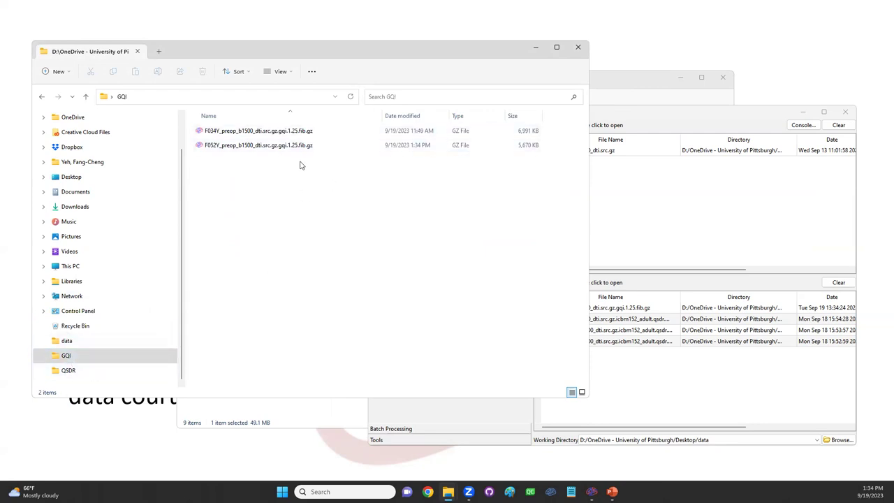
{"action": "left_click", "coordinate": [264, 147]}
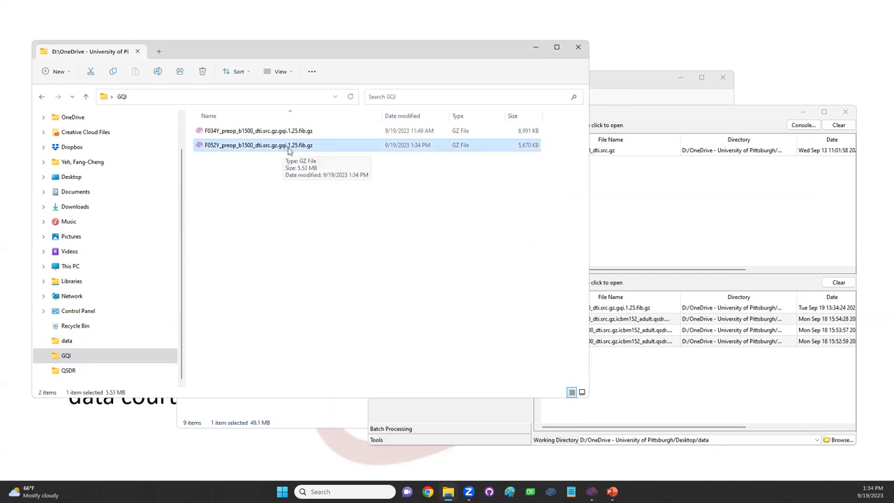
{"action": "left_click_drag", "start_coordinate": [273, 147], "coordinate": [646, 231]}
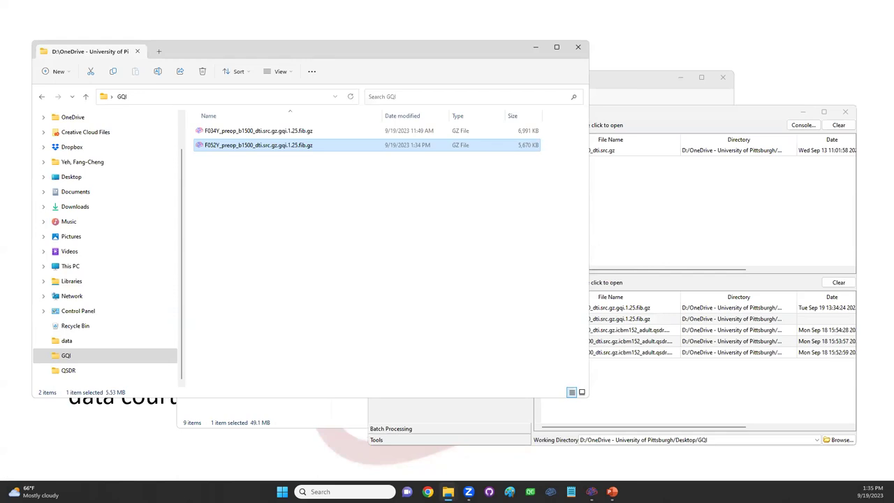
{"action": "left_click", "coordinate": [539, 431]}
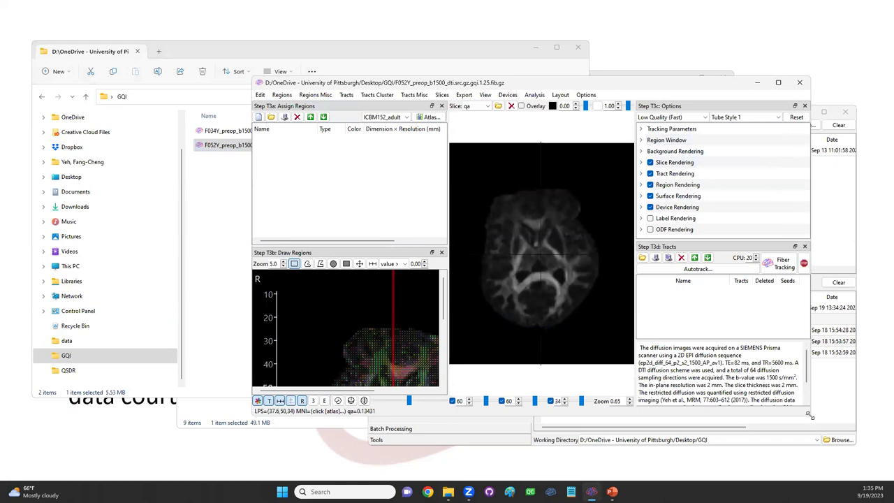
{"action": "left_click_drag", "start_coordinate": [809, 415], "coordinate": [854, 468]}
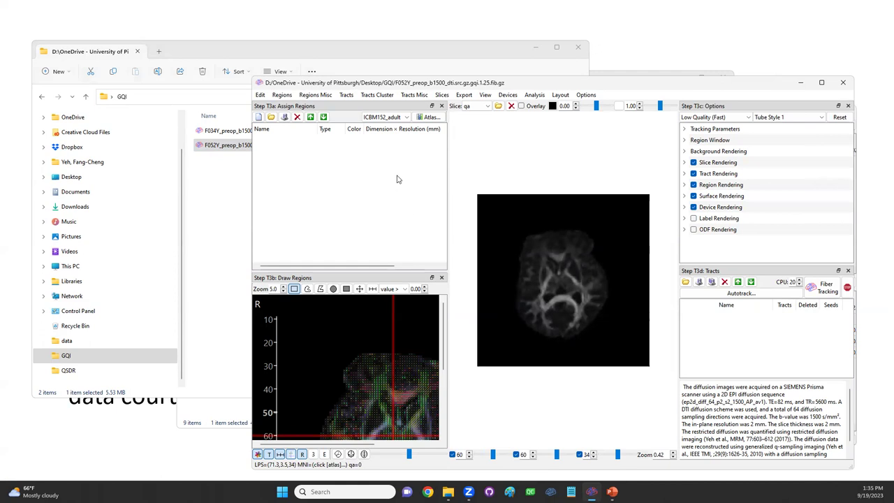
- Load mni_qa-F052Y_postop_b1500_dti_qa_0.4.tt.gz from the QSDR folder as MNI-space tracts
{"action": "left_click", "coordinate": [347, 95]}
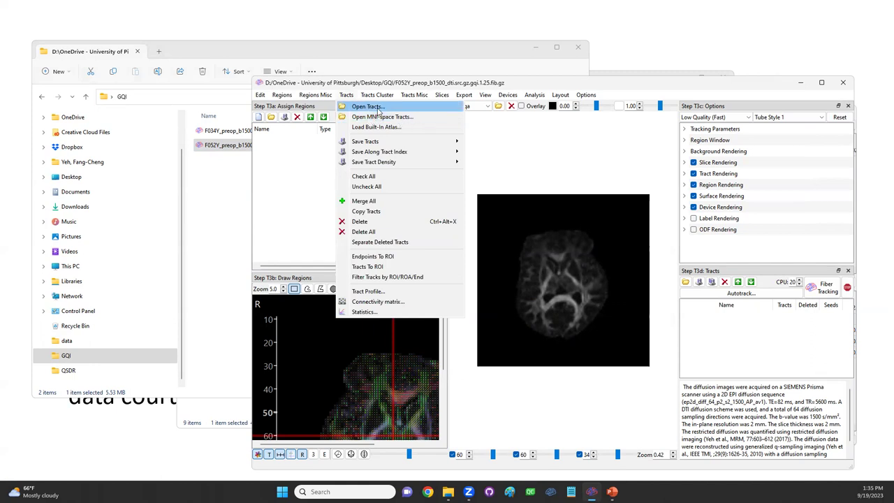
{"action": "left_click", "coordinate": [371, 118]}
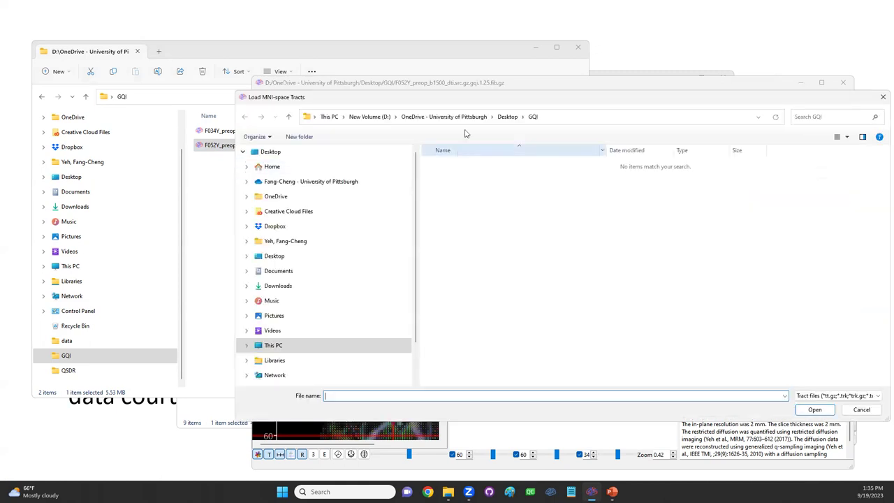
{"action": "left_click", "coordinate": [508, 118]}
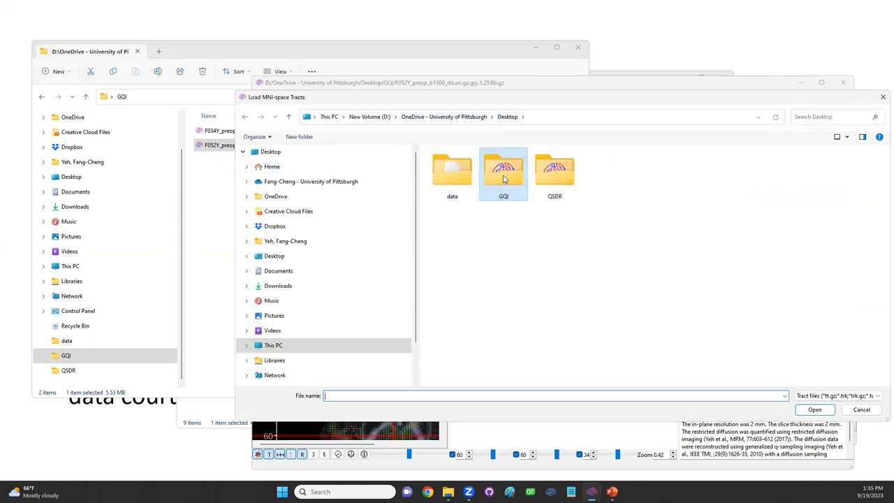
{"action": "double_click", "coordinate": [553, 176]}
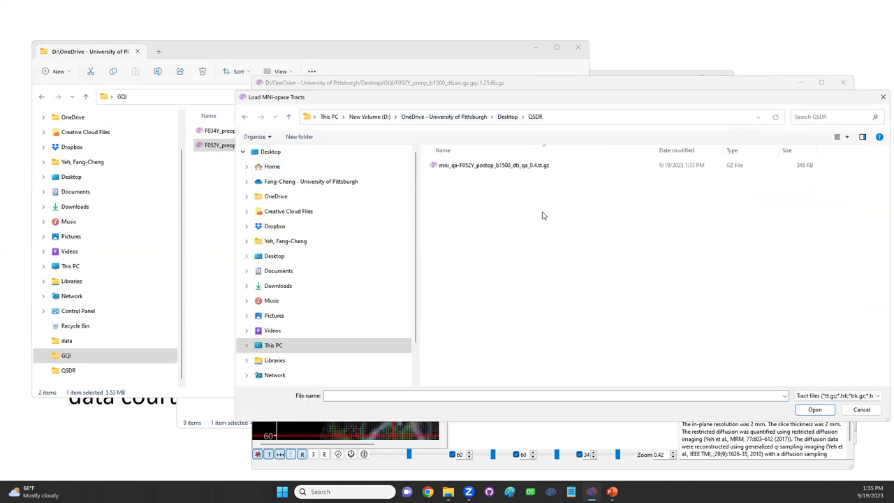
{"action": "left_click", "coordinate": [451, 167]}
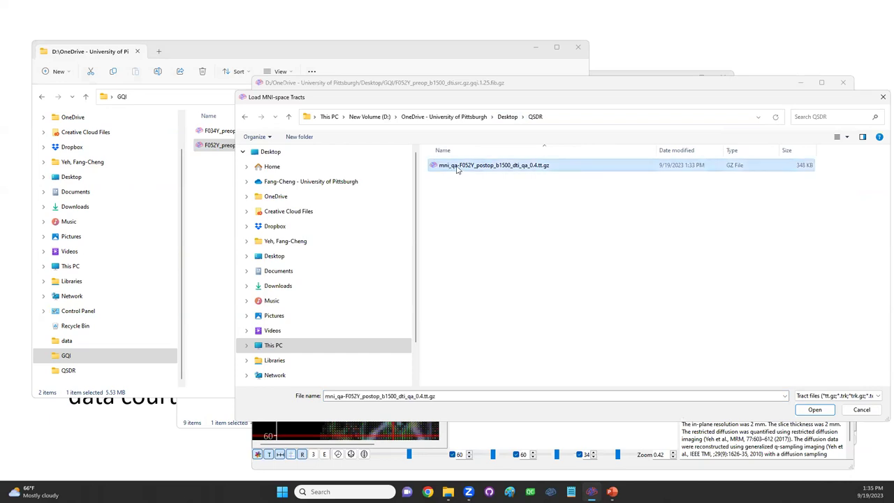
{"action": "double_click", "coordinate": [458, 169]}
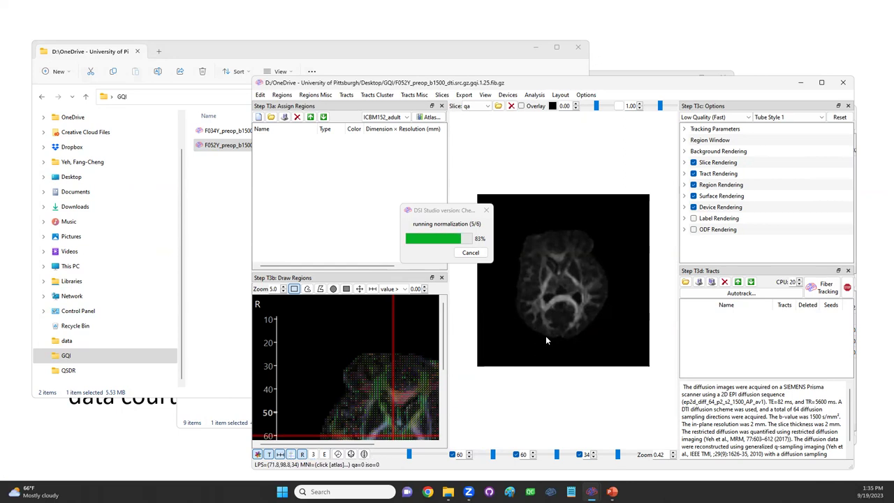
- Maximize the tracking window and enlarge the region drawing view in both width and height
{"action": "left_click_drag", "start_coordinate": [567, 323], "coordinate": [664, 241]}
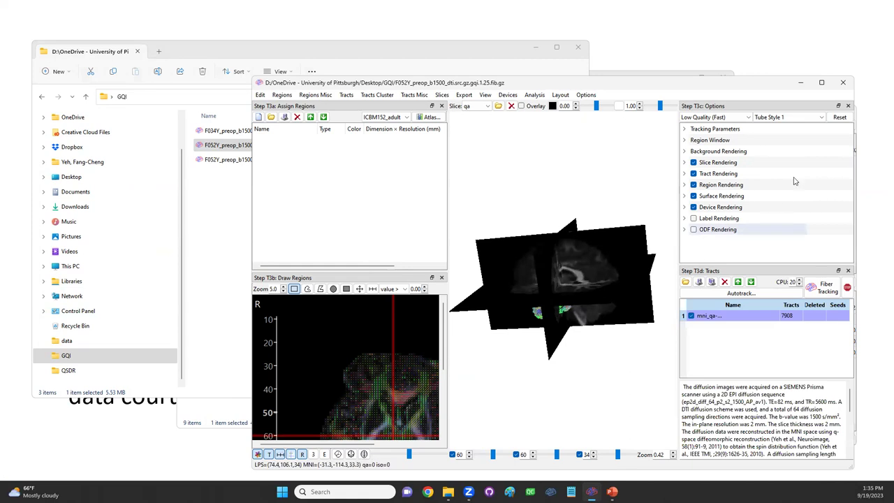
{"action": "left_click", "coordinate": [822, 82]}
{"action": "scroll", "coordinate": [433, 262], "scroll_direction": "up", "scroll_amount": 3}
{"action": "mouse_move", "coordinate": [434, 262]}
{"action": "left_mouse_down"}
{"action": "mouse_move", "coordinate": [539, 229]}
{"action": "mouse_move", "coordinate": [381, 246]}
{"action": "mouse_move", "coordinate": [467, 250]}
{"action": "mouse_move", "coordinate": [441, 236]}
{"action": "mouse_move", "coordinate": [422, 253]}
{"action": "left_mouse_up"}
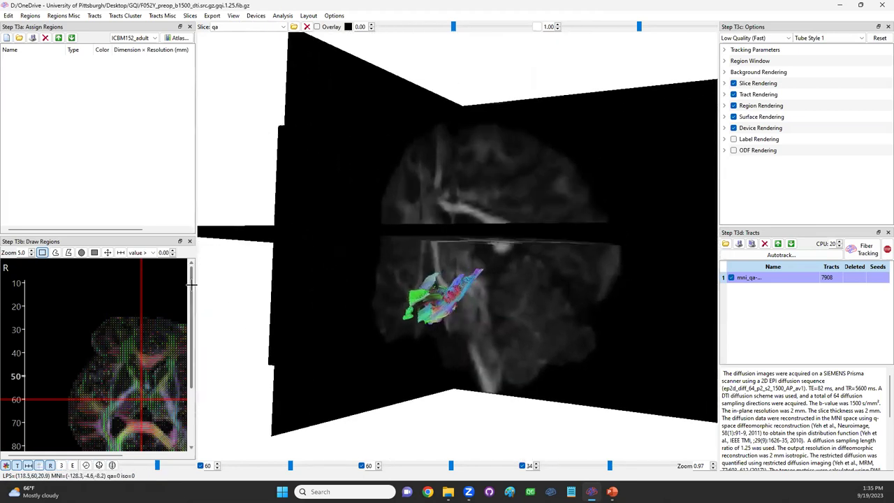
{"action": "left_click_drag", "start_coordinate": [195, 282], "coordinate": [275, 284]}
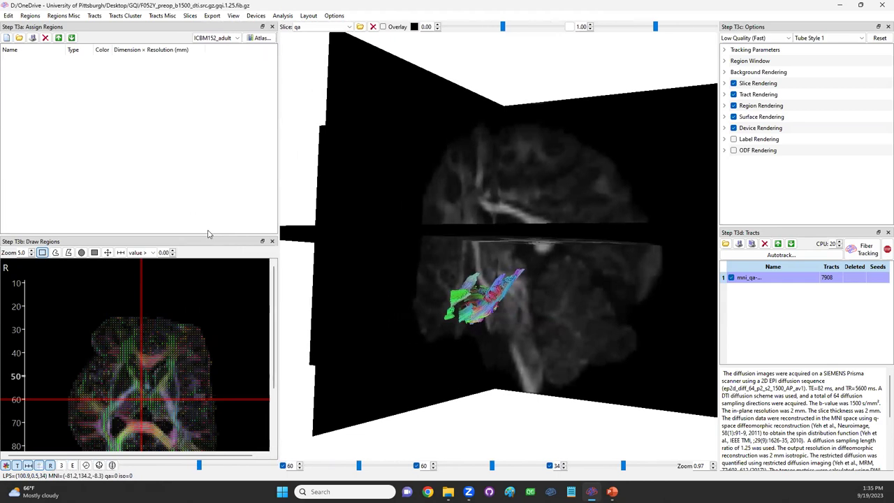
{"action": "mouse_move", "coordinate": [200, 235]}
{"action": "left_mouse_down"}
{"action": "mouse_move", "coordinate": [202, 183]}
{"action": "mouse_move", "coordinate": [190, 160]}
{"action": "left_mouse_up"}
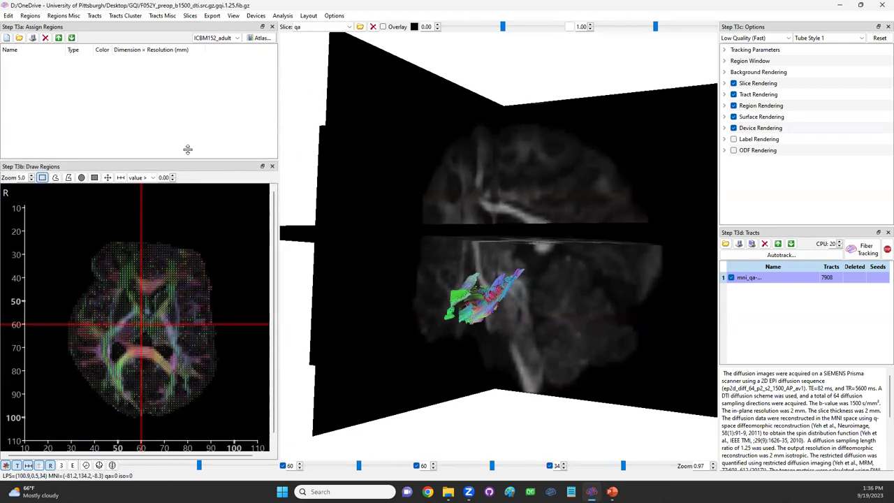
- Inspect the loaded MNI-space tracts in 3D from several angles and hide them
{"action": "left_click_drag", "start_coordinate": [492, 301], "coordinate": [502, 300]}
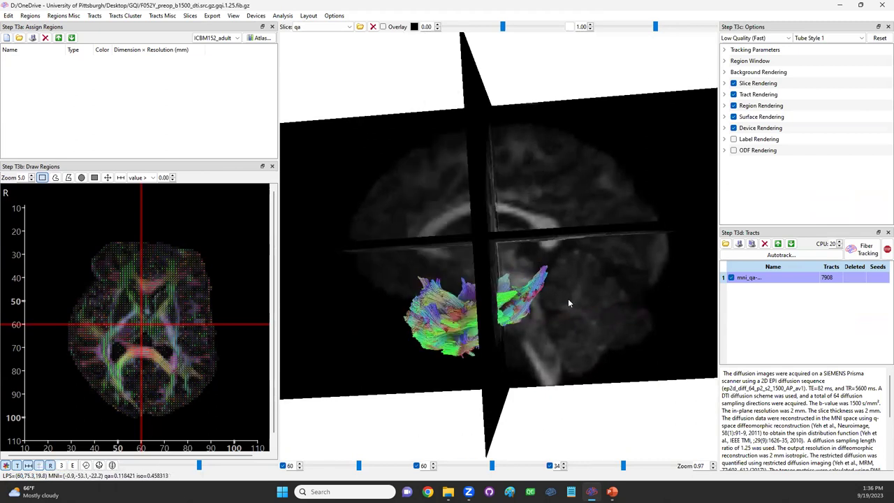
{"action": "left_click_drag", "start_coordinate": [538, 293], "coordinate": [482, 301]}
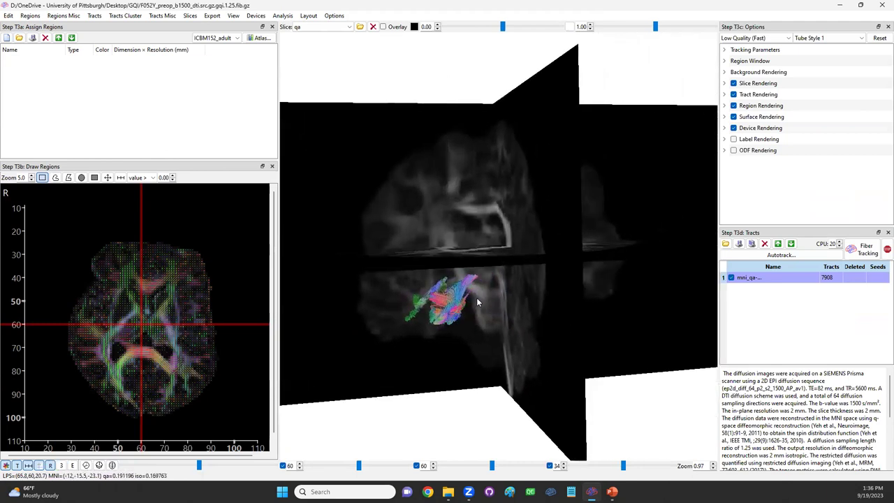
{"action": "left_click", "coordinate": [730, 278]}
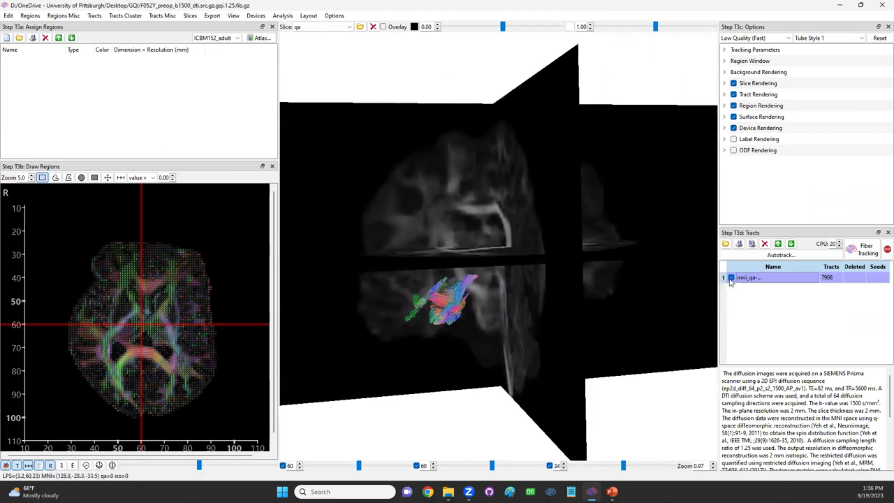
- Set the autotrack target to Optic_Radiation_L under Short_Projection_Pathways and run fiber tracking
{"action": "left_click", "coordinate": [782, 256]}
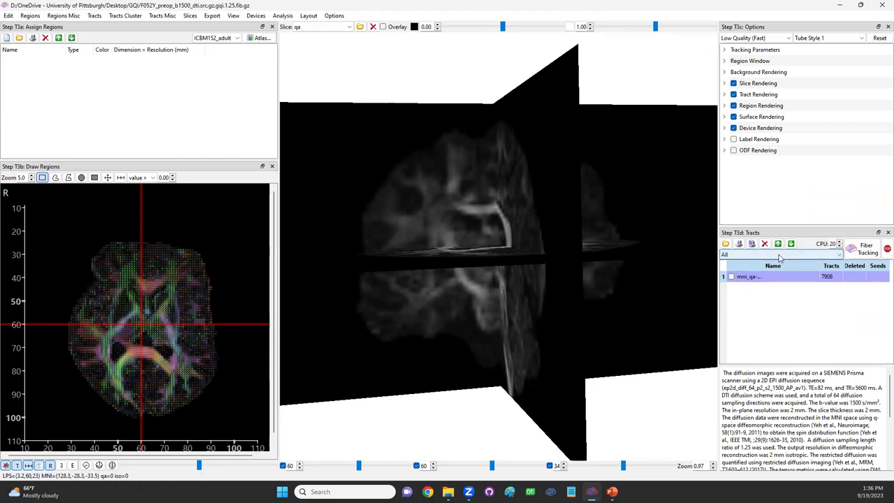
{"action": "left_click", "coordinate": [781, 255]}
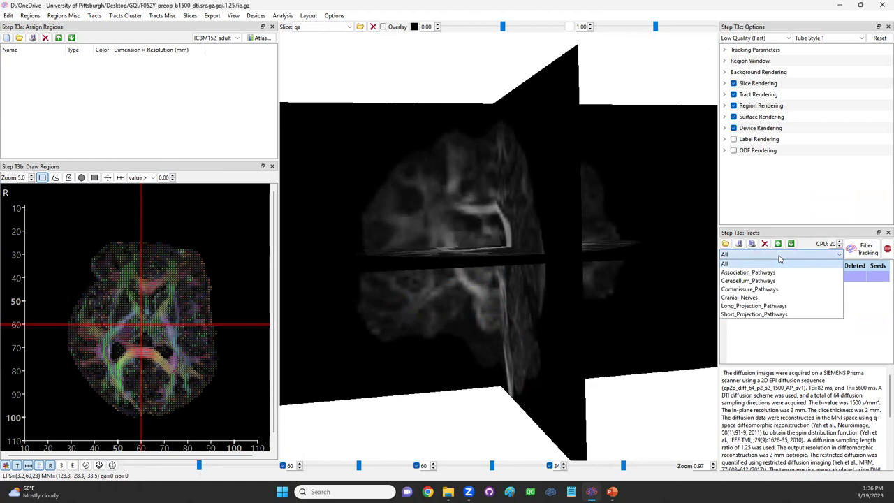
{"action": "left_click", "coordinate": [760, 315]}
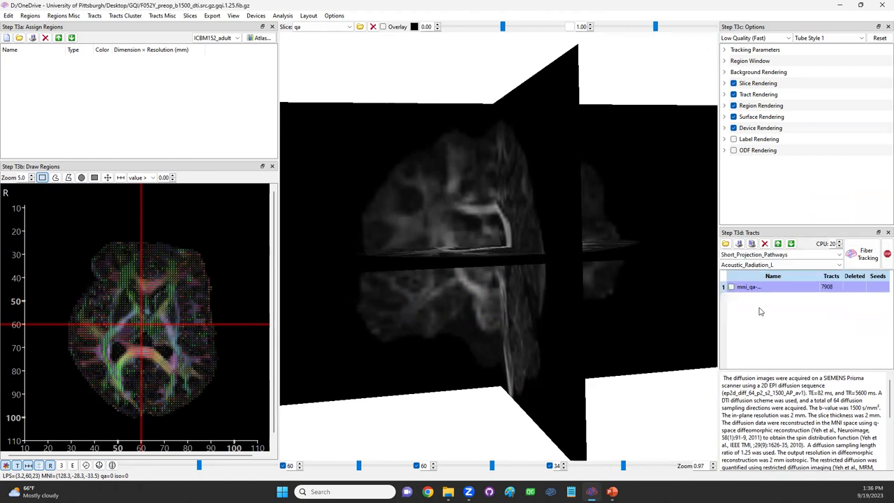
{"action": "left_click", "coordinate": [773, 266]}
{"action": "scroll", "coordinate": [781, 293], "scroll_direction": "down", "scroll_amount": 2}
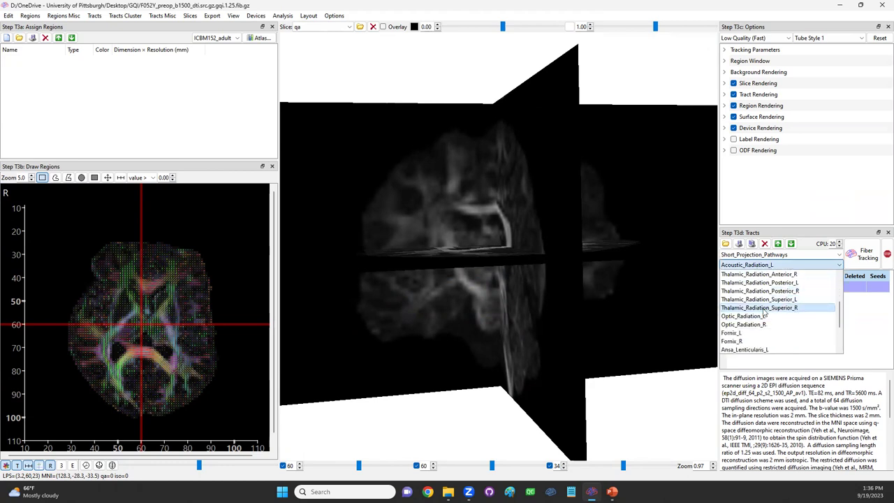
{"action": "left_click", "coordinate": [758, 319]}
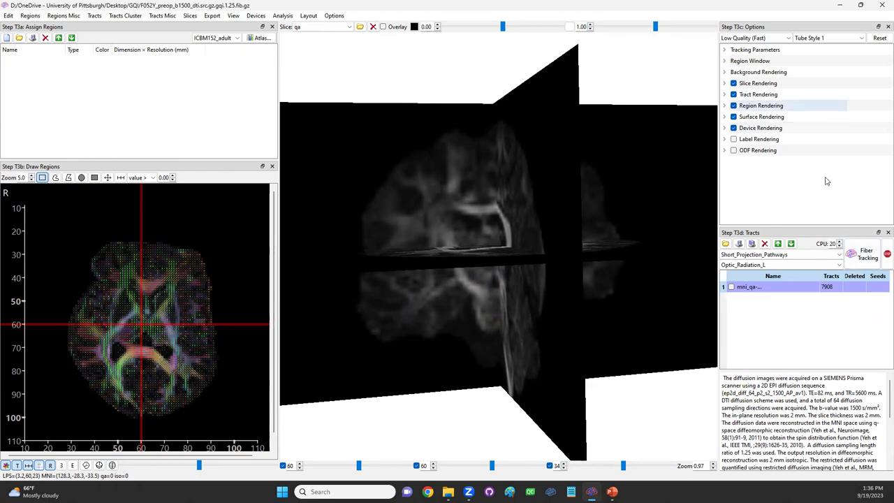
{"action": "left_click", "coordinate": [862, 260]}
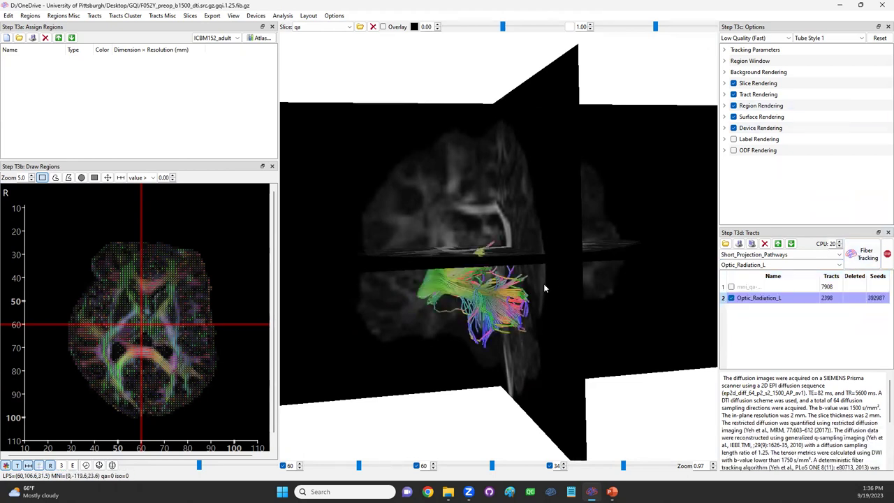
- Hide all slices in the 3D view and inspect the shape of the left optic radiation tract
{"action": "left_click_drag", "start_coordinate": [485, 270], "coordinate": [480, 301]}
{"action": "key", "text": "ctrl+h"}
{"action": "scroll", "coordinate": [495, 303], "scroll_direction": "up", "scroll_amount": 2}
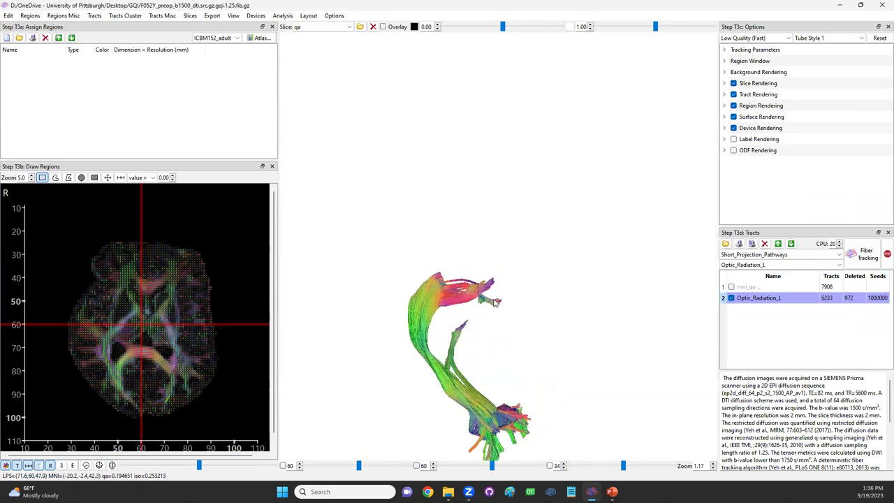
- Set tracking to terminate at 6000 tracts and replace the left optic radiation with a new tracking result
{"action": "left_click", "coordinate": [724, 50]}
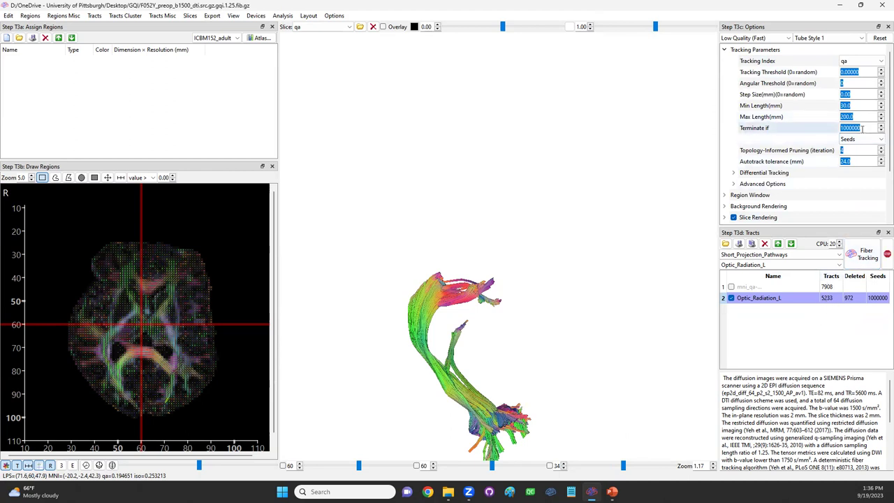
{"action": "type", "text": "6000"}
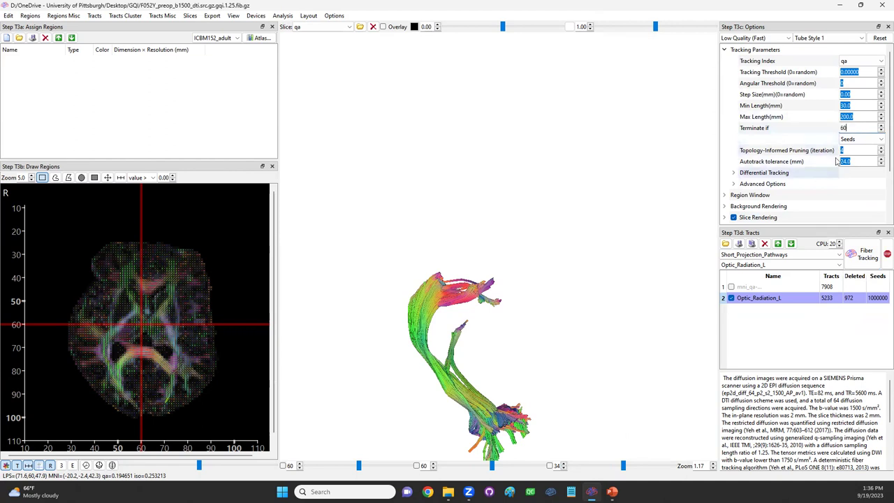
{"action": "left_click", "coordinate": [864, 143]}
{"action": "left_click", "coordinate": [858, 157]}
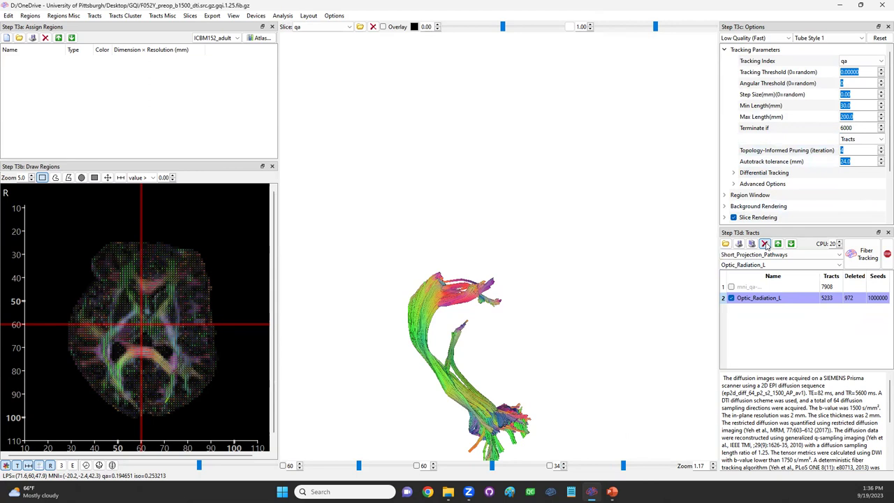
{"action": "left_click", "coordinate": [866, 254]}
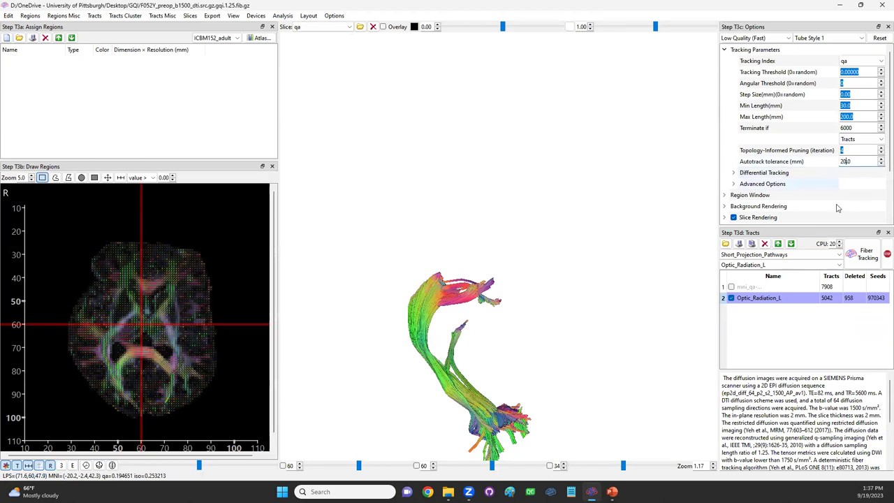
- Delete the optic radiation tract and retrack Optic_Radiation_L with a 20 mm autotrack tolerance, terminating at 10000 tracts
{"action": "left_click", "coordinate": [765, 244]}
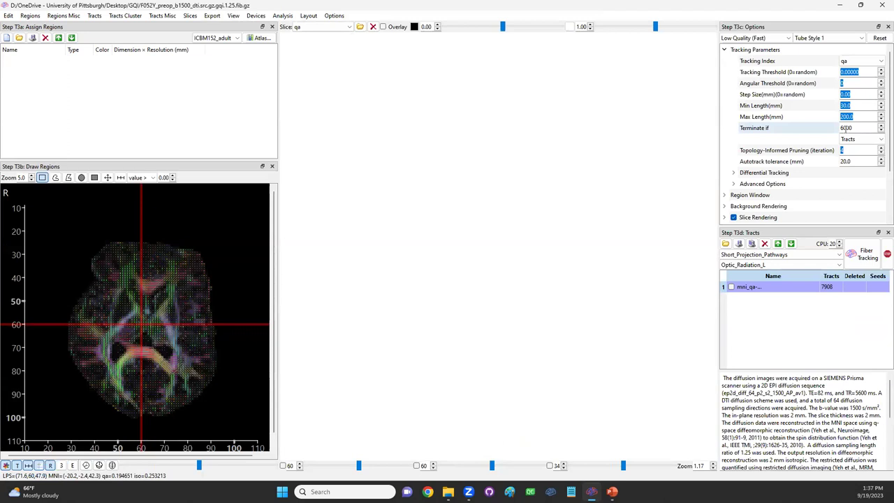
{"action": "right_click", "coordinate": [832, 129]}
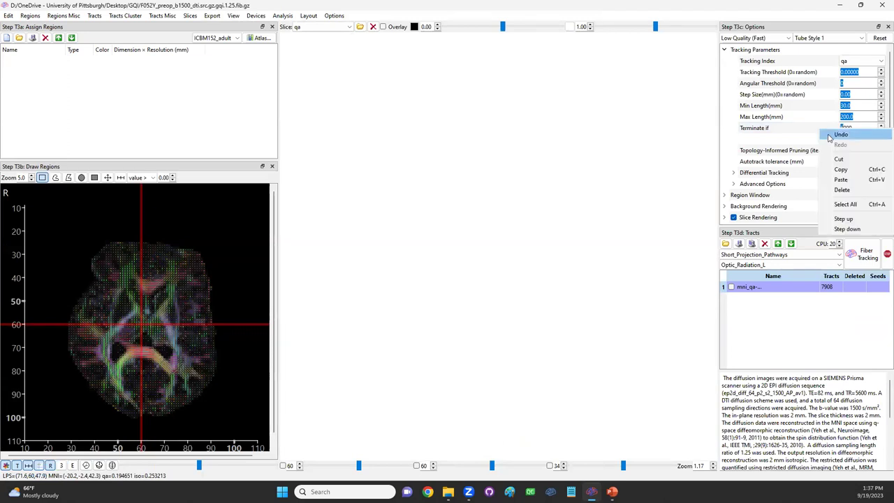
{"action": "left_click", "coordinate": [854, 127]}
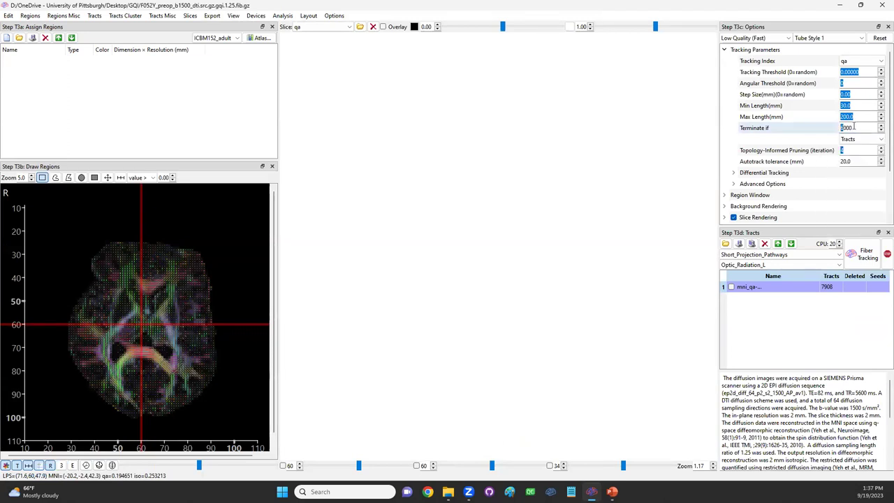
{"action": "type", "text": "0"}
{"action": "left_click", "coordinate": [866, 254]}
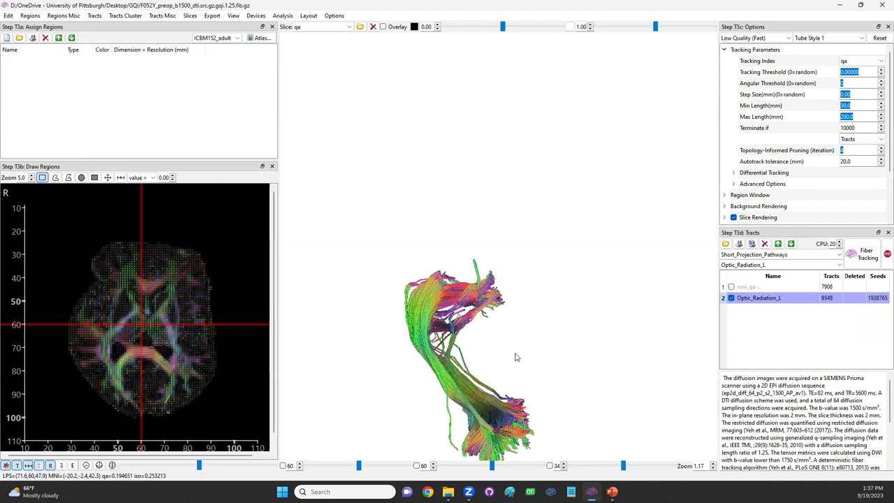
- Examine the retracked left optic radiation in 3D from the side and from above
{"action": "left_click_drag", "start_coordinate": [515, 339], "coordinate": [469, 255]}
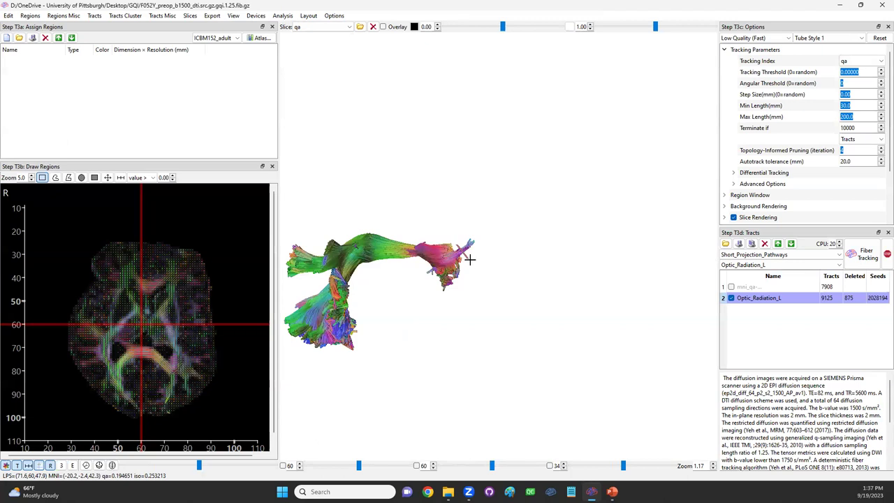
{"action": "left_click_drag", "start_coordinate": [538, 301], "coordinate": [393, 293]}
{"action": "scroll", "coordinate": [384, 283], "scroll_direction": "up", "scroll_amount": 2}
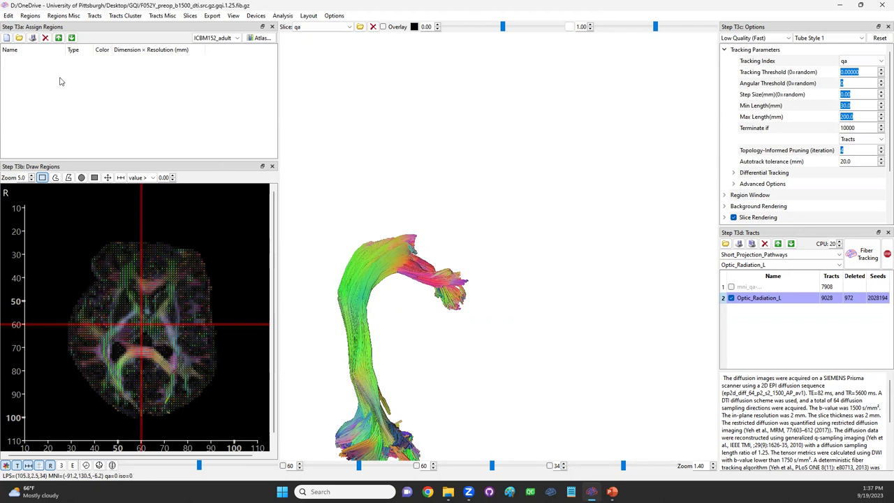
- Add a new region with the autotrack target reset to All, and go to axial slice 26
{"action": "left_click", "coordinate": [7, 37]}
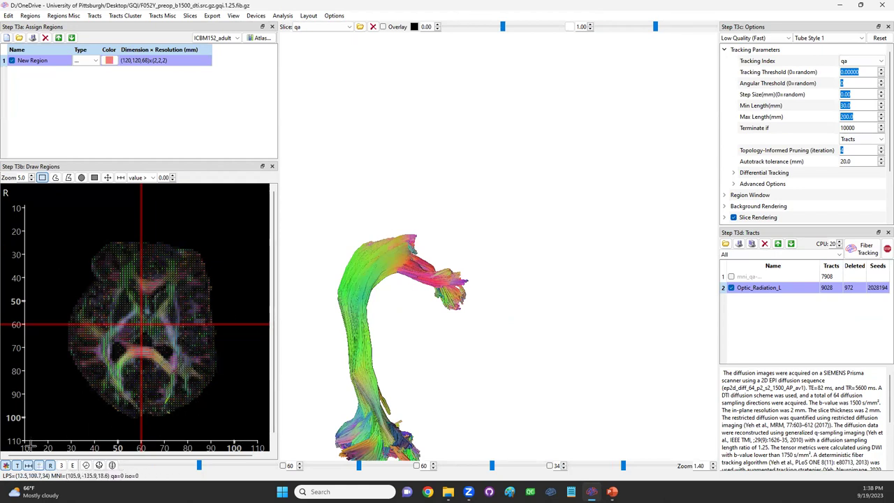
{"action": "scroll", "coordinate": [83, 345], "scroll_direction": "up", "scroll_amount": 4}
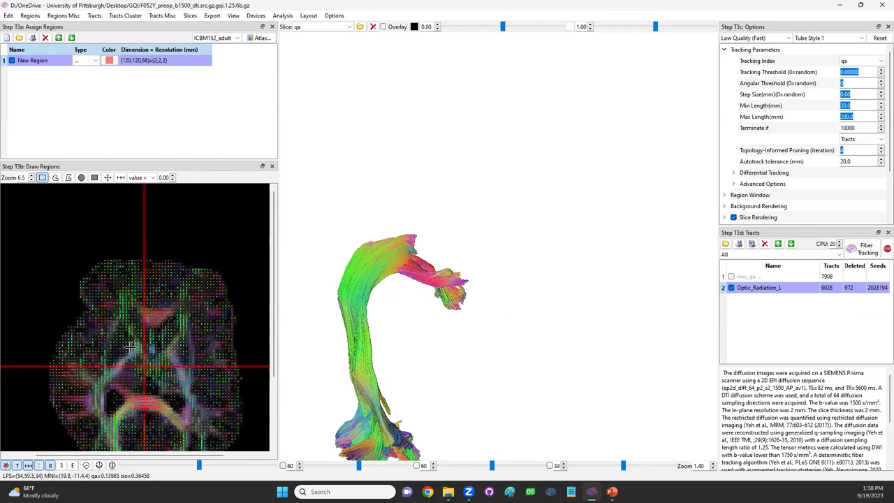
{"action": "scroll", "coordinate": [166, 362], "scroll_direction": "up", "scroll_amount": 2}
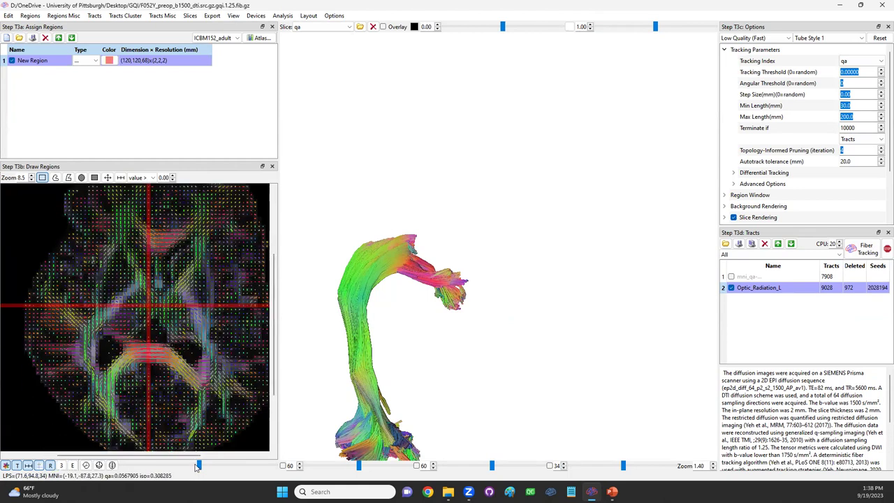
{"action": "mouse_move", "coordinate": [200, 466]}
{"action": "left_mouse_down"}
{"action": "mouse_move", "coordinate": [176, 469]}
{"action": "mouse_move", "coordinate": [180, 461]}
{"action": "left_mouse_up"}
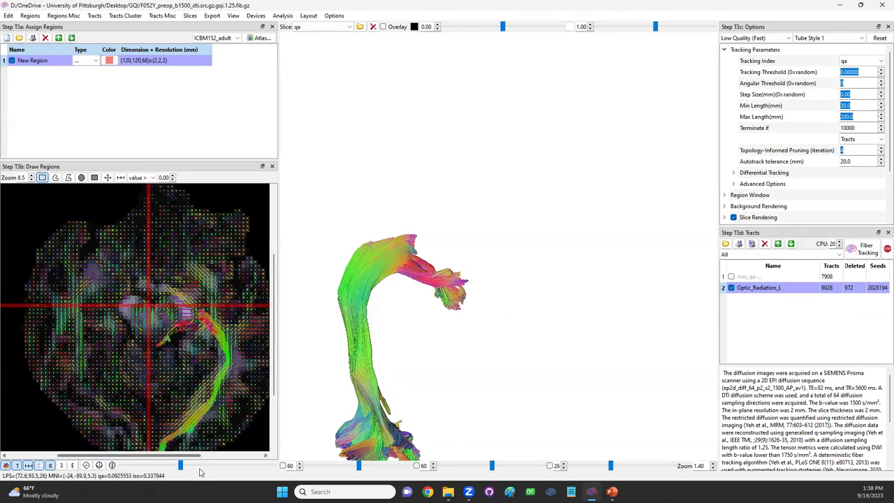
- Examine the course of the left optic radiation across axial slices 25 to 29
{"action": "scroll", "coordinate": [182, 428], "scroll_direction": "up", "scroll_amount": 2}
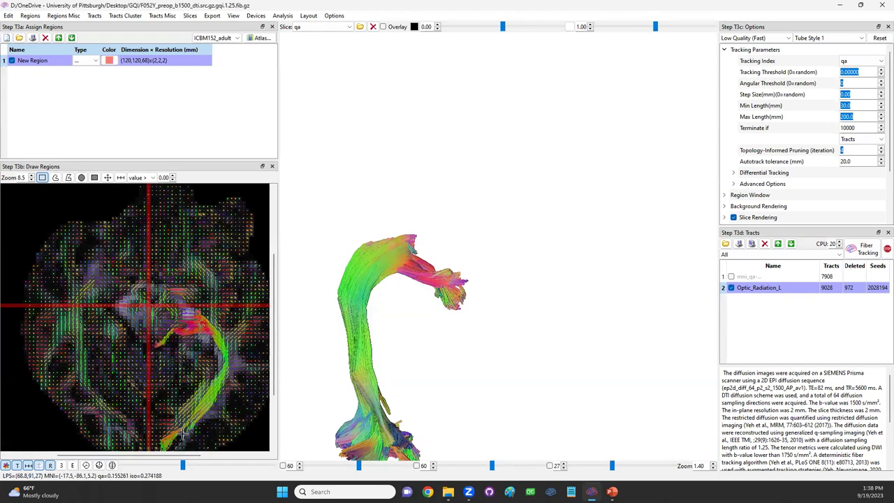
{"action": "scroll", "coordinate": [174, 418], "scroll_direction": "up", "scroll_amount": 1}
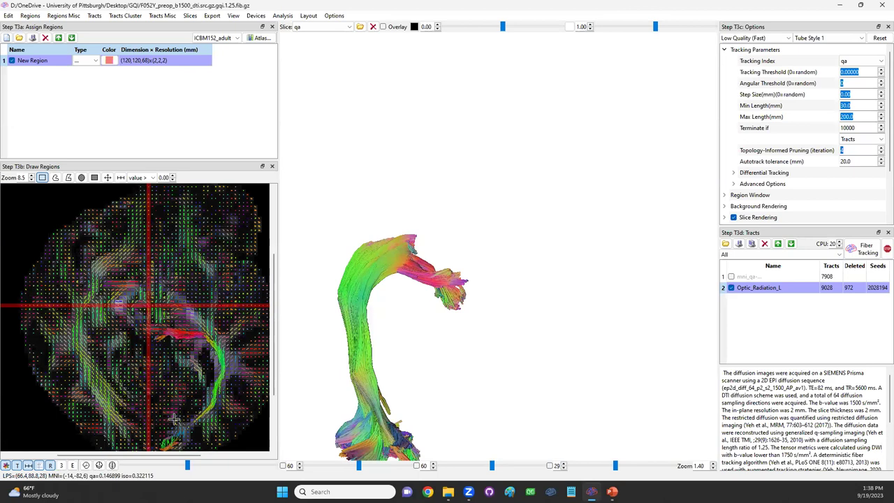
{"action": "scroll", "coordinate": [175, 418], "scroll_direction": "down", "scroll_amount": 2}
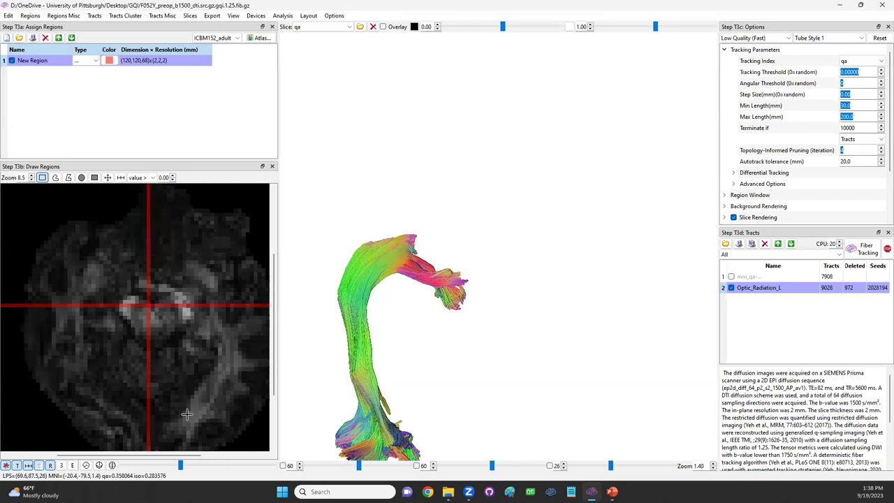
{"action": "scroll", "coordinate": [178, 369], "scroll_direction": "down", "scroll_amount": 2}
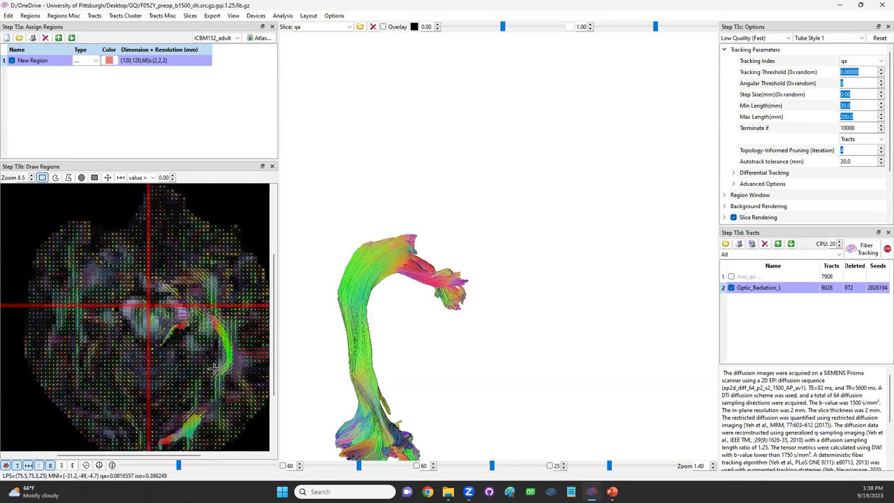
{"action": "scroll", "coordinate": [178, 369], "scroll_direction": "up", "scroll_amount": 1}
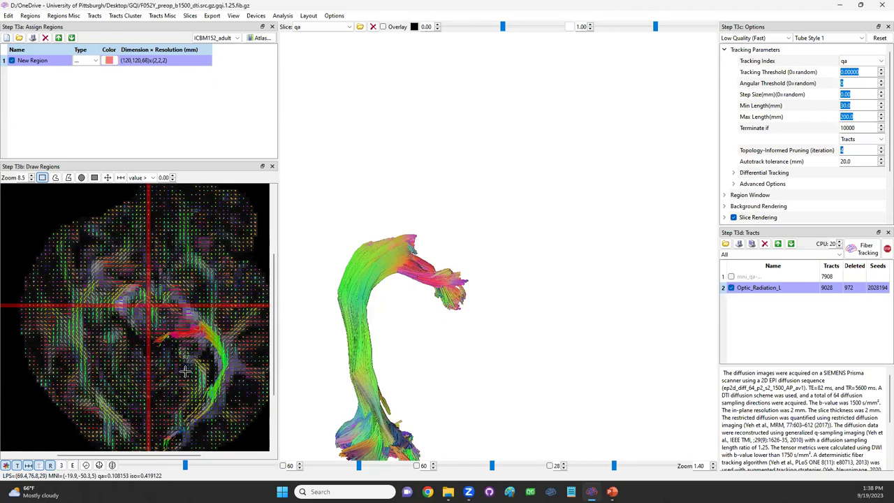
{"action": "scroll", "coordinate": [174, 363], "scroll_direction": "down", "scroll_amount": 1}
{"action": "scroll", "coordinate": [178, 357], "scroll_direction": "up", "scroll_amount": 1}
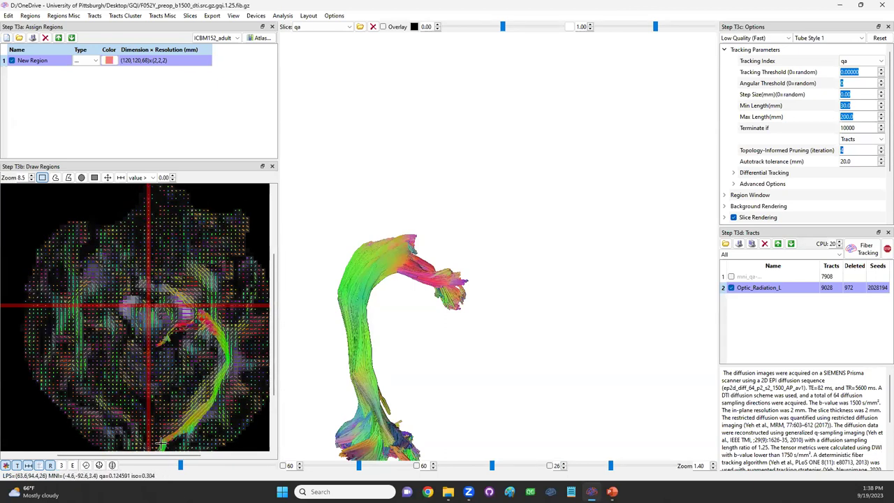
{"action": "scroll", "coordinate": [208, 337], "scroll_direction": "up", "scroll_amount": 3}
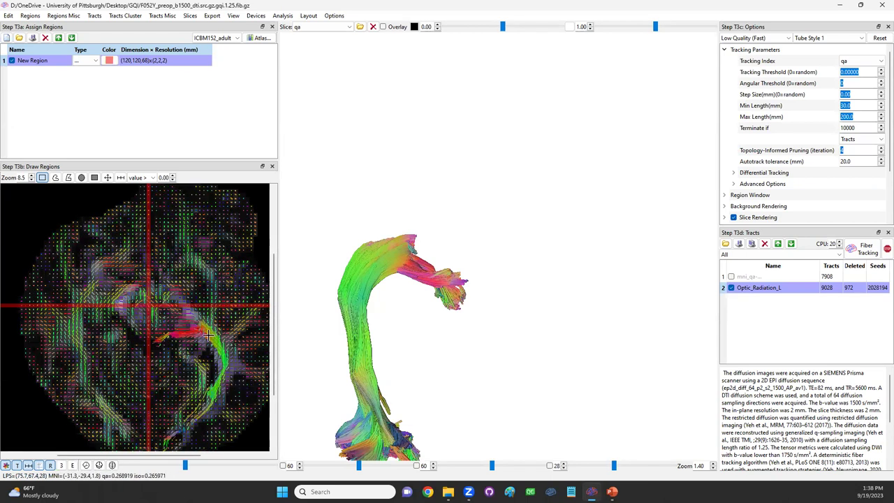
- Display the axial slice in the 3D view alongside the left optic radiation and go to axial slice 26
{"action": "scroll", "coordinate": [225, 339], "scroll_direction": "down", "scroll_amount": 1}
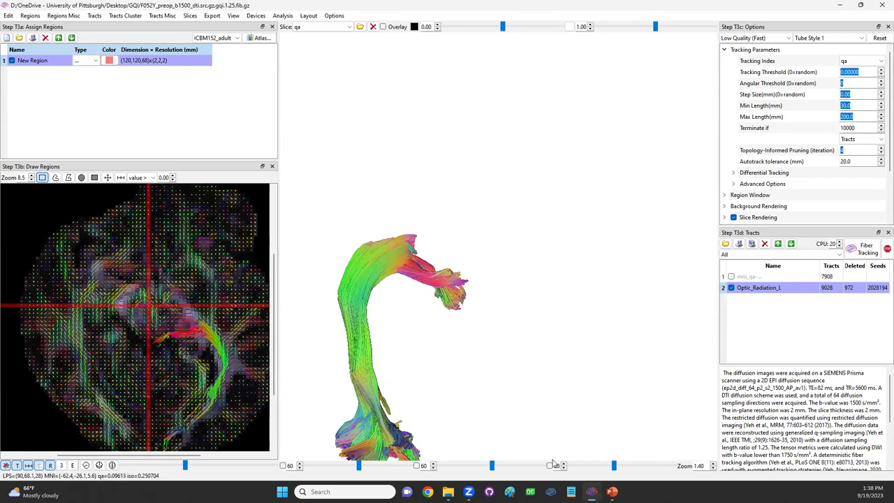
{"action": "left_click", "coordinate": [544, 467]}
{"action": "left_click", "coordinate": [549, 465]}
{"action": "mouse_move", "coordinate": [450, 300]}
{"action": "left_mouse_down"}
{"action": "mouse_move", "coordinate": [480, 282]}
{"action": "mouse_move", "coordinate": [548, 302]}
{"action": "left_mouse_up"}
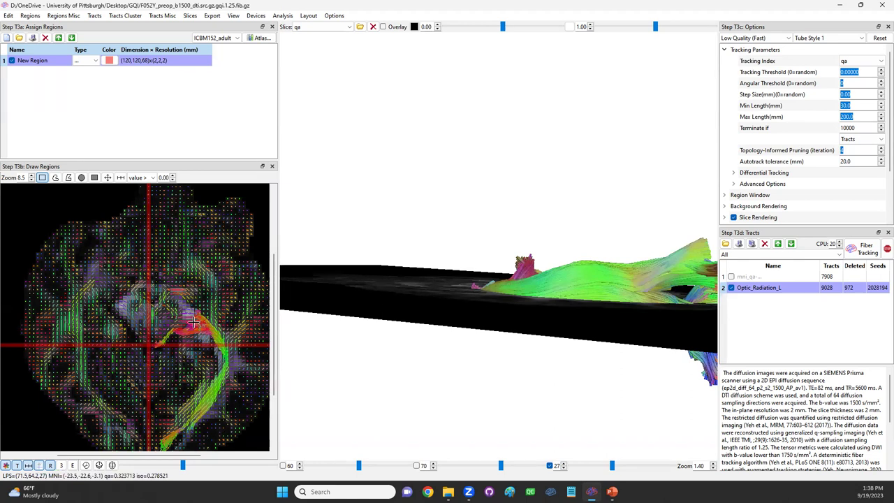
{"action": "scroll", "coordinate": [194, 322], "scroll_direction": "up", "scroll_amount": 1}
{"action": "scroll", "coordinate": [193, 322], "scroll_direction": "down", "scroll_amount": 2}
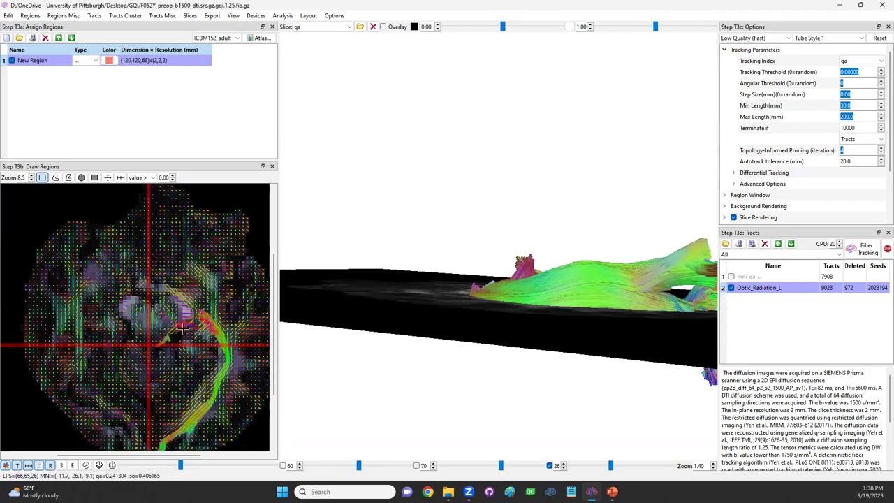
- Cut away the stray fibres at the medial anterior end of Optic_Radiation_L and go to axial slice 25
{"action": "left_click_drag", "start_coordinate": [496, 299], "coordinate": [534, 340]}
{"action": "mouse_move", "coordinate": [529, 284]}
{"action": "left_mouse_down", "text": "ctrl"}
{"action": "mouse_move", "coordinate": [533, 325]}
{"action": "mouse_move", "coordinate": [533, 310]}
{"action": "mouse_move", "coordinate": [551, 308]}
{"action": "left_mouse_up", "text": "ctrl"}
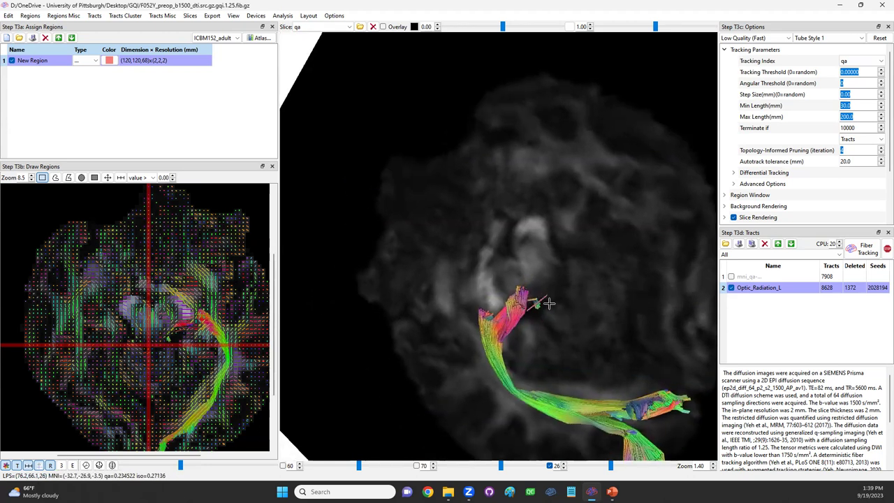
{"action": "scroll", "coordinate": [211, 338], "scroll_direction": "down", "scroll_amount": 1}
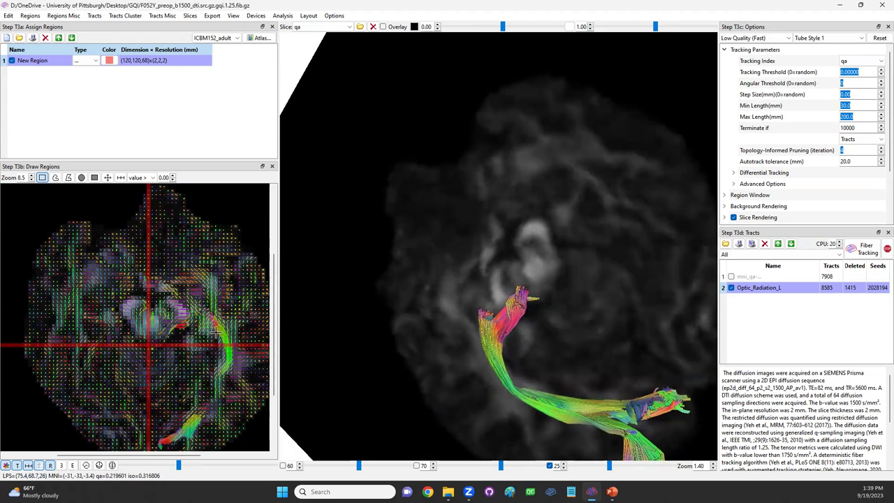
{"action": "mouse_move", "coordinate": [542, 315]}
{"action": "left_mouse_down"}
{"action": "mouse_move", "coordinate": [560, 278]}
{"action": "mouse_move", "coordinate": [588, 256]}
{"action": "left_mouse_up"}
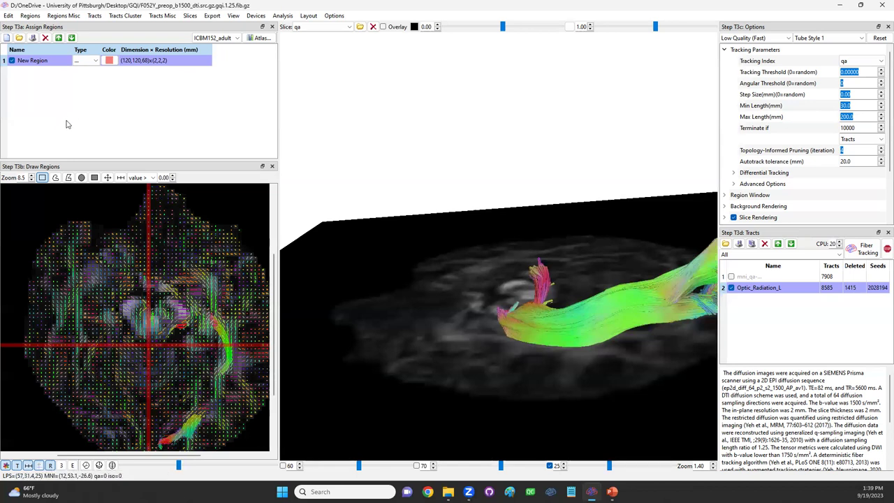
- Draw freehand areas of the new region at the front bend of the left optic radiation on axial slices 25 and 24
{"action": "left_click", "coordinate": [55, 178]}
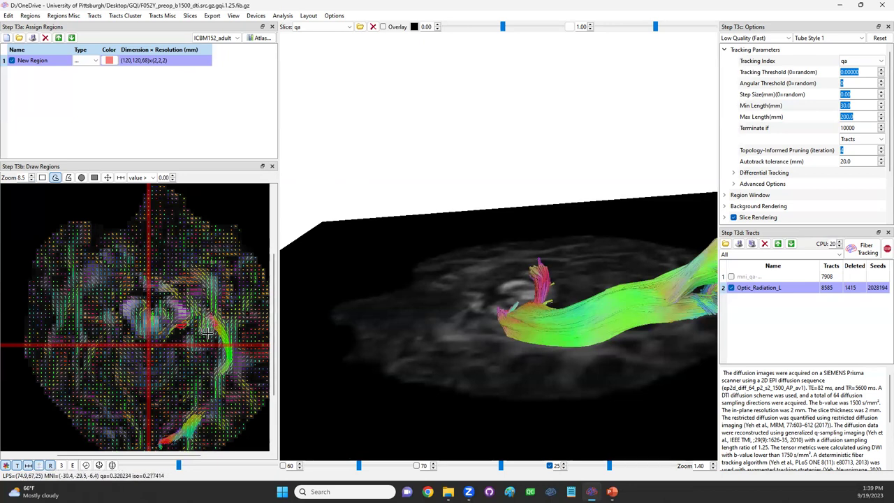
{"action": "left_click_drag", "start_coordinate": [209, 334], "coordinate": [199, 315]}
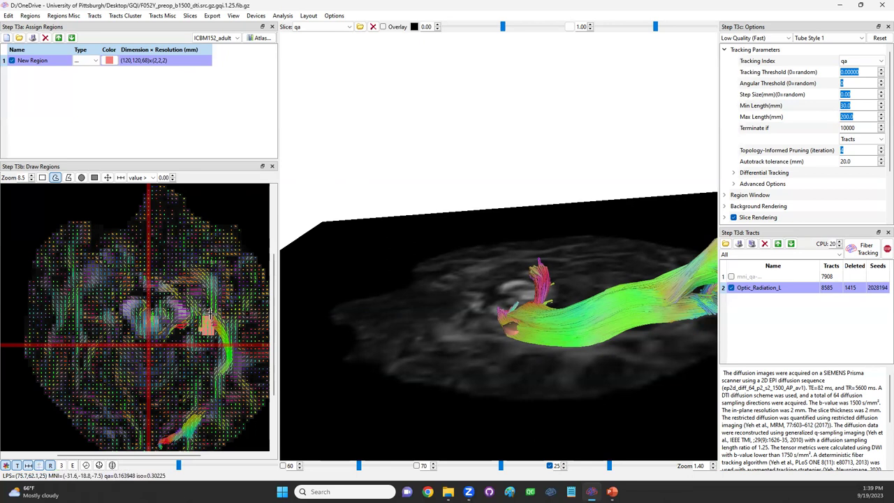
{"action": "left_click_drag", "start_coordinate": [201, 319], "coordinate": [208, 330]}
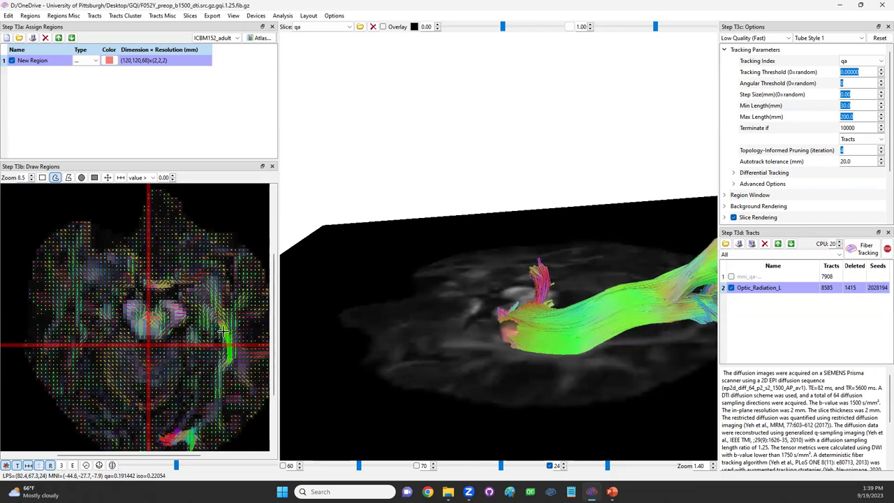
{"action": "scroll", "coordinate": [222, 333], "scroll_direction": "down", "scroll_amount": 1}
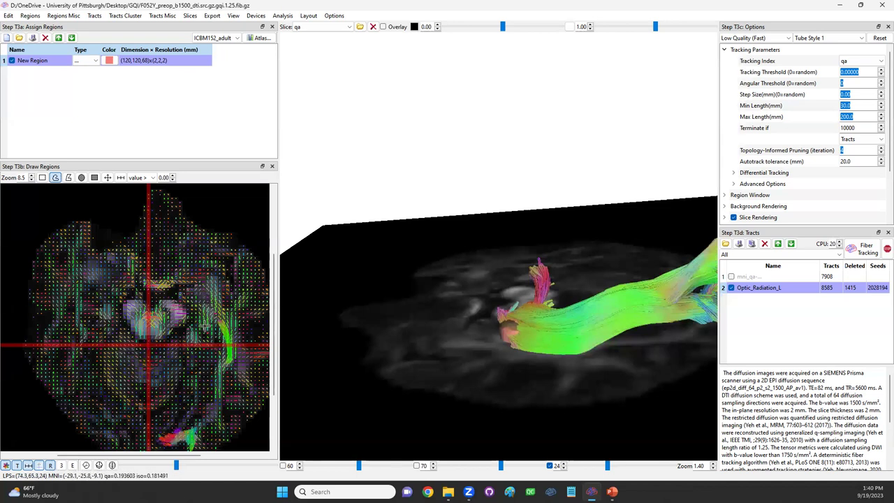
{"action": "mouse_move", "coordinate": [223, 317]}
{"action": "left_mouse_down"}
{"action": "mouse_move", "coordinate": [230, 332]}
{"action": "mouse_move", "coordinate": [220, 348]}
{"action": "mouse_move", "coordinate": [204, 343]}
{"action": "mouse_move", "coordinate": [225, 347]}
{"action": "left_mouse_up"}
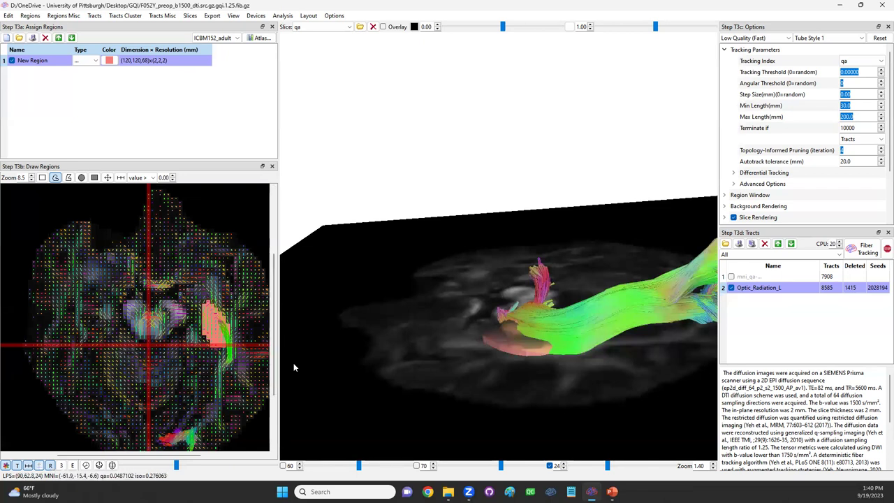
- Extend the new region on axial slice 23 with freehand outlines over the left temporal area below the optic radiation
{"action": "scroll", "coordinate": [266, 364], "scroll_direction": "down", "scroll_amount": 1}
{"action": "scroll", "coordinate": [241, 338], "scroll_direction": "down", "scroll_amount": 1}
{"action": "scroll", "coordinate": [223, 331], "scroll_direction": "up", "scroll_amount": 1}
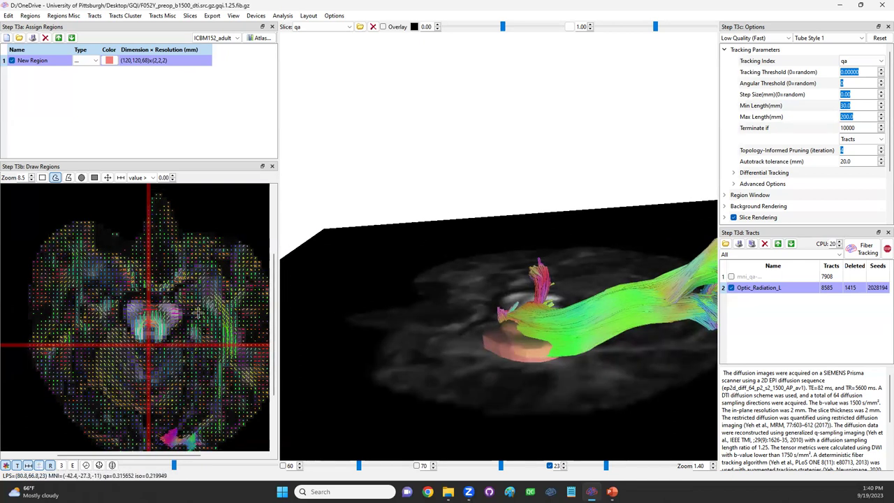
{"action": "mouse_move", "coordinate": [226, 317]}
{"action": "left_mouse_down"}
{"action": "mouse_move", "coordinate": [233, 340]}
{"action": "mouse_move", "coordinate": [225, 353]}
{"action": "mouse_move", "coordinate": [214, 350]}
{"action": "mouse_move", "coordinate": [217, 321]}
{"action": "left_mouse_up"}
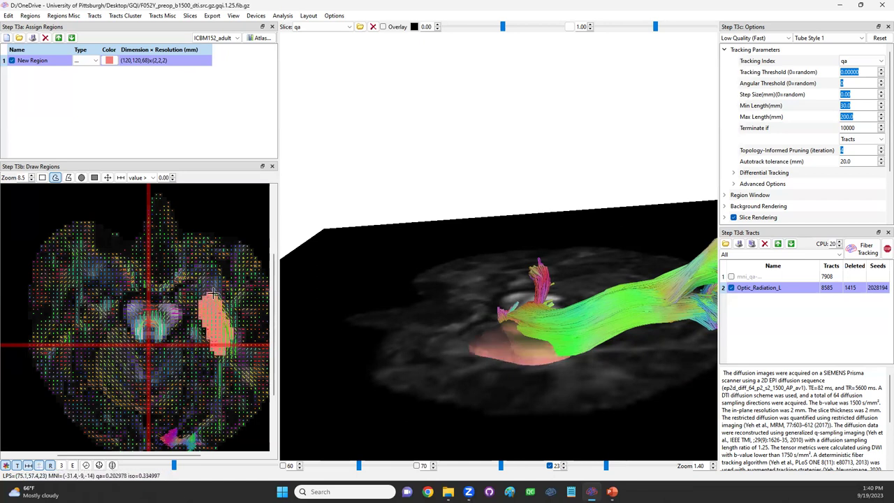
{"action": "mouse_move", "coordinate": [227, 317]}
{"action": "left_mouse_down"}
{"action": "mouse_move", "coordinate": [235, 342]}
{"action": "mouse_move", "coordinate": [224, 352]}
{"action": "mouse_move", "coordinate": [235, 335]}
{"action": "left_mouse_up"}
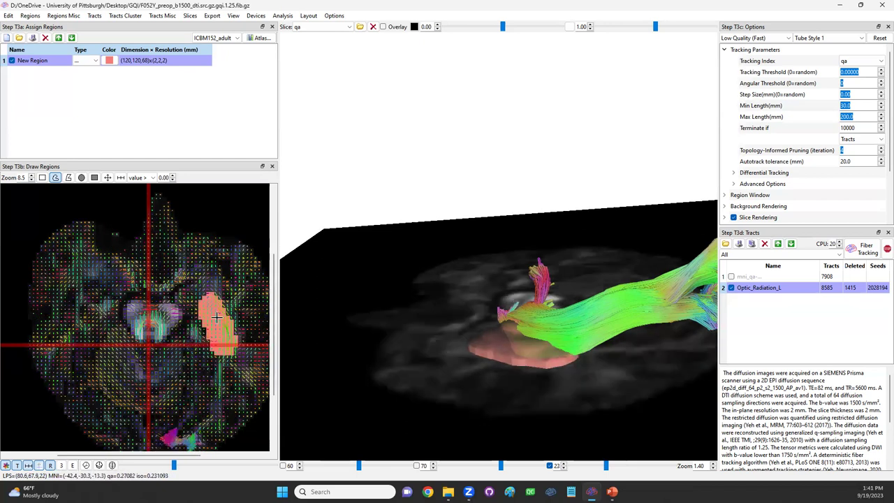
- Extend the new region with an elongated freehand area on axial slice 22 and a small patch on slice 21
{"action": "scroll", "coordinate": [200, 301], "scroll_direction": "down", "scroll_amount": 1}
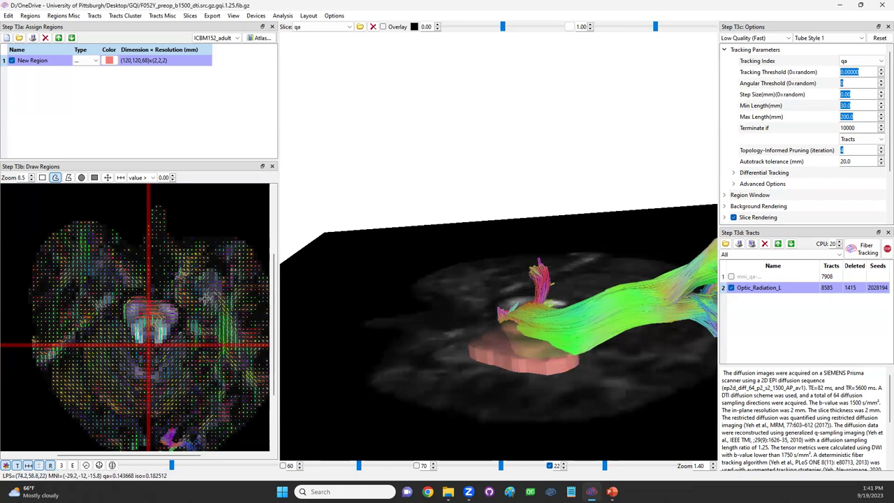
{"action": "mouse_move", "coordinate": [237, 328]}
{"action": "left_mouse_down"}
{"action": "mouse_move", "coordinate": [229, 354]}
{"action": "mouse_move", "coordinate": [209, 301]}
{"action": "mouse_move", "coordinate": [247, 365]}
{"action": "left_mouse_up"}
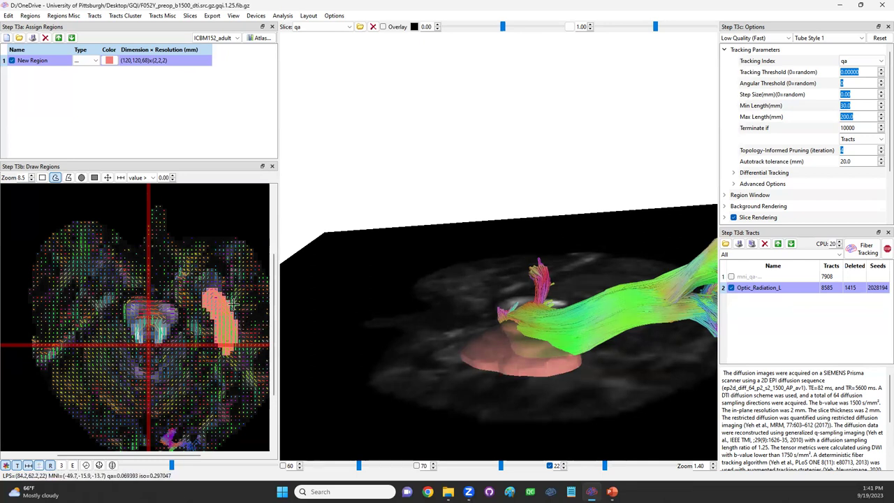
{"action": "scroll", "coordinate": [233, 305], "scroll_direction": "down", "scroll_amount": 1}
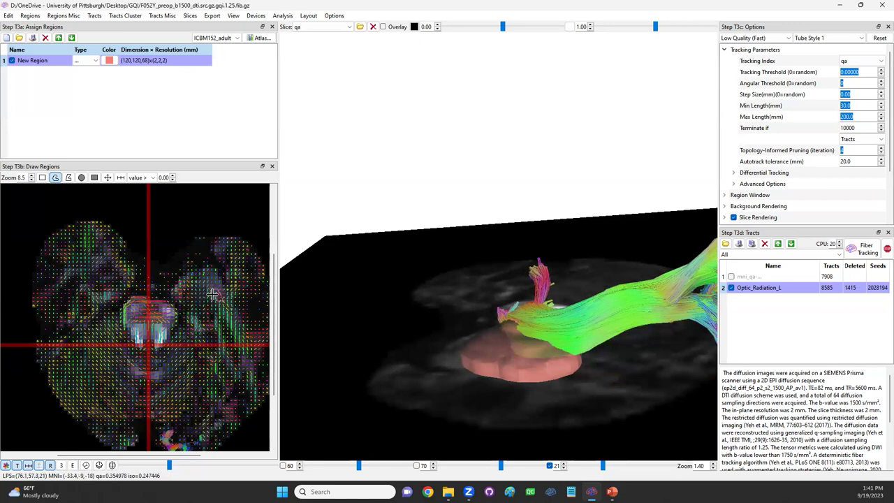
{"action": "left_click_drag", "start_coordinate": [214, 296], "coordinate": [217, 288]}
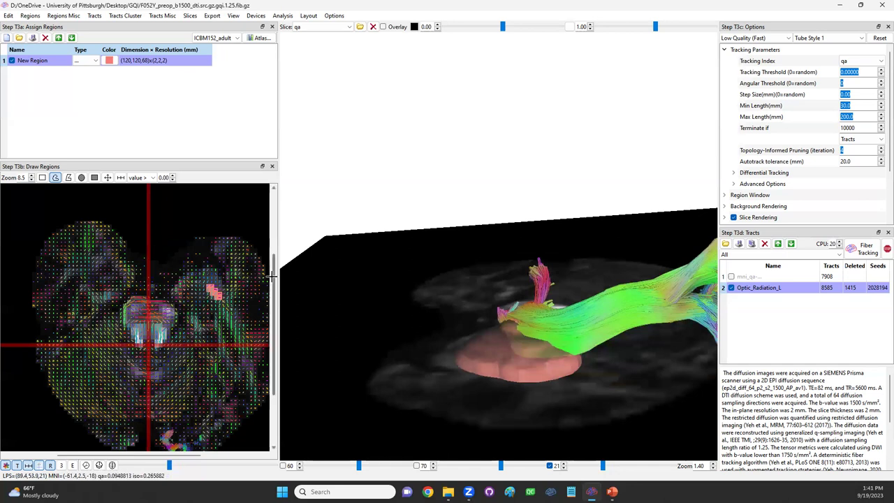
- Add the LGN_L region from the HCPex atlas to the region list
{"action": "left_click_drag", "start_coordinate": [517, 361], "coordinate": [526, 304]}
{"action": "scroll", "coordinate": [579, 384], "scroll_direction": "down", "scroll_amount": 2}
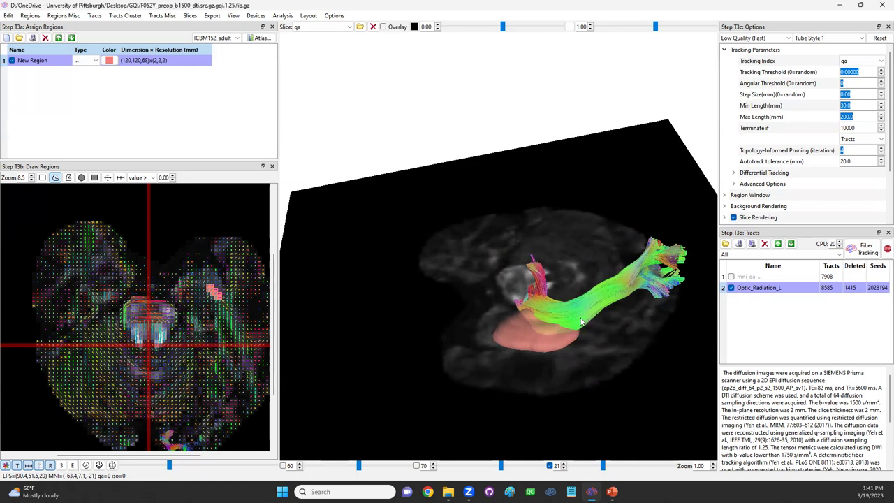
{"action": "left_click_drag", "start_coordinate": [538, 322], "coordinate": [470, 320]}
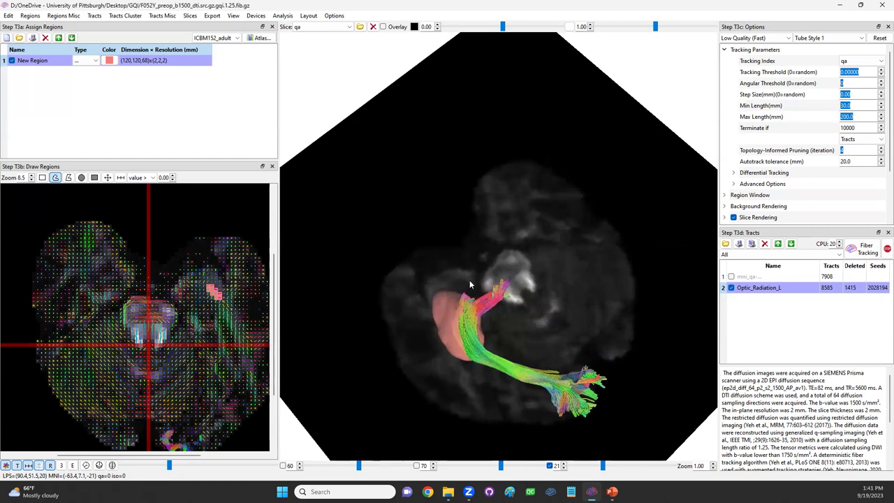
{"action": "scroll", "coordinate": [484, 325], "scroll_direction": "up", "scroll_amount": 2}
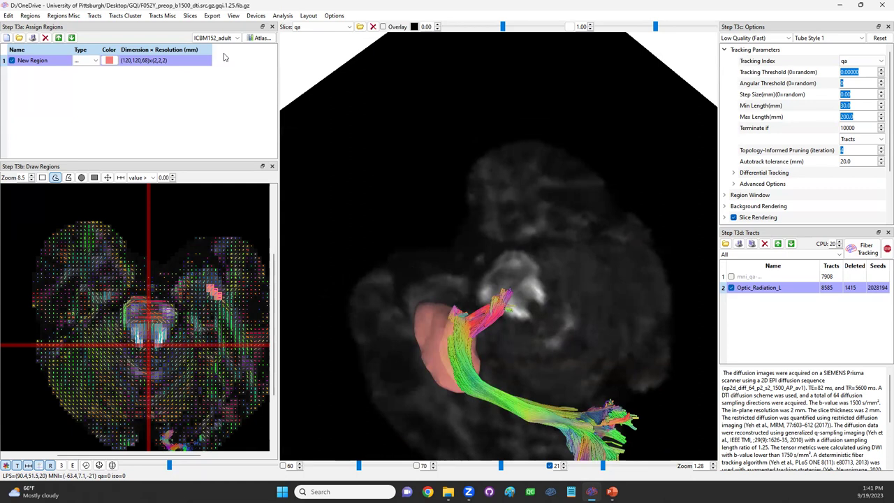
{"action": "left_click", "coordinate": [260, 38]}
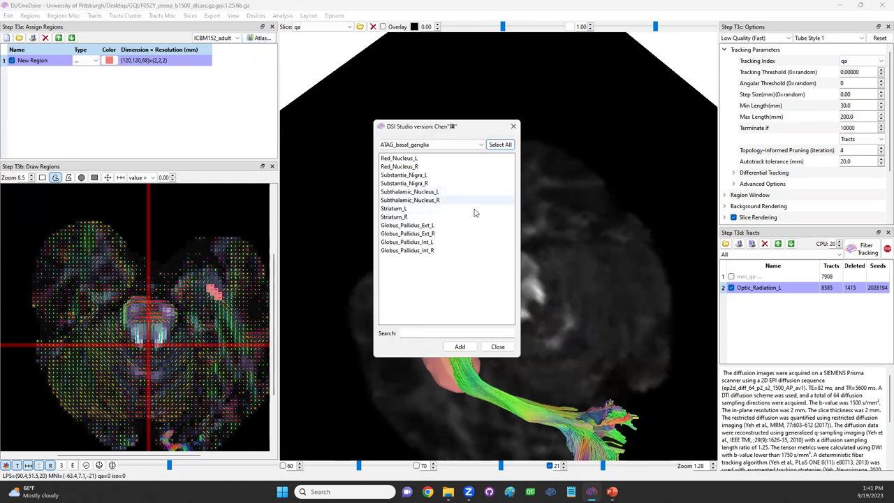
{"action": "left_click", "coordinate": [438, 333]}
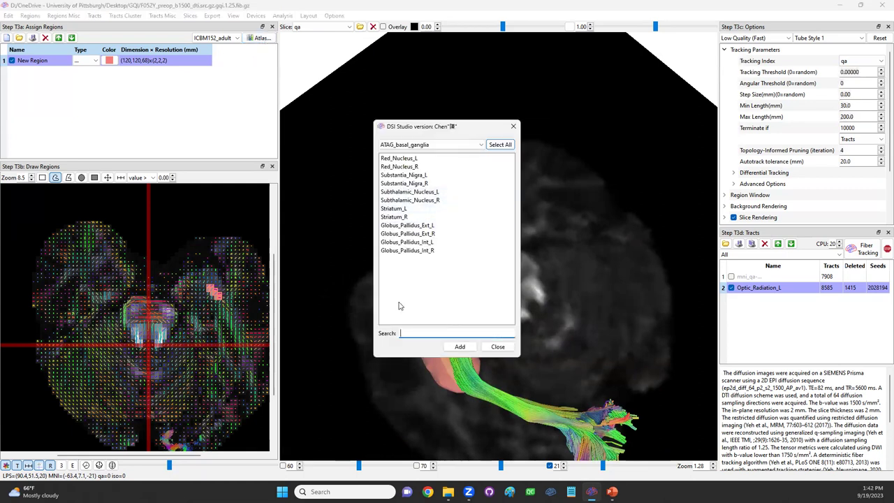
{"action": "type", "text": "LGN"}
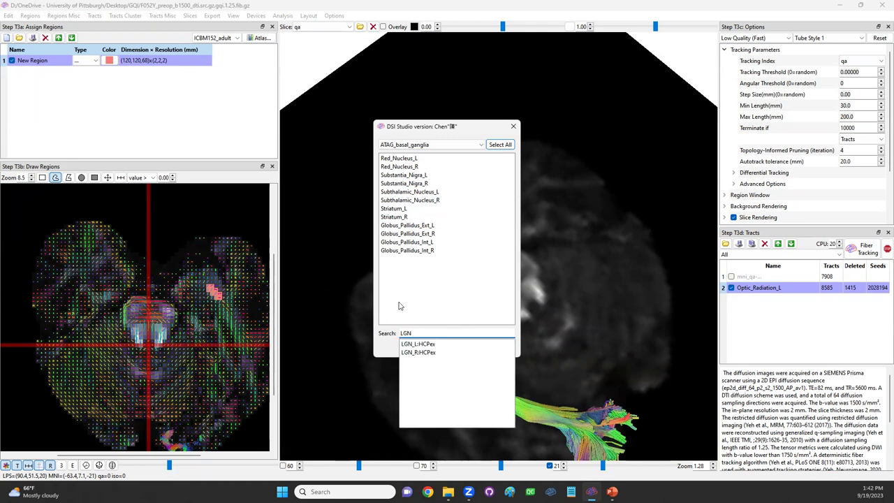
{"action": "left_click", "coordinate": [428, 345]}
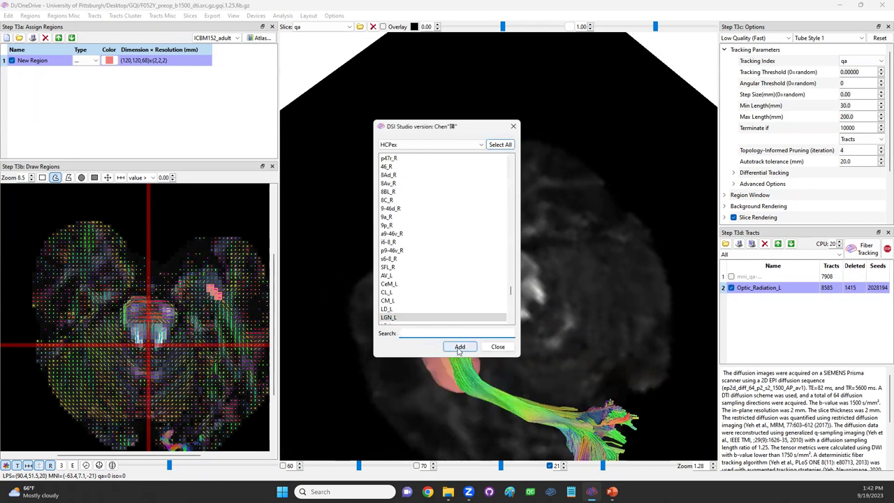
{"action": "left_click", "coordinate": [459, 348]}
{"action": "left_click", "coordinate": [499, 346]}
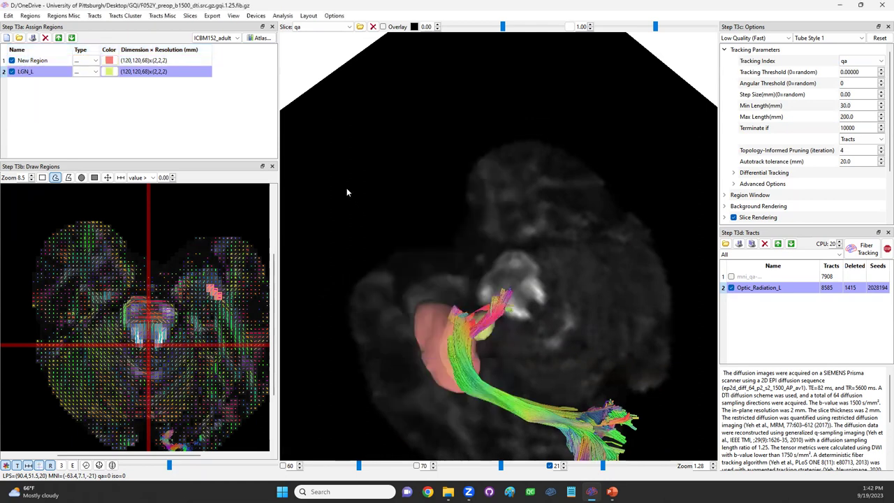
- Look up LGN_L in the atlas region search to check which atlas it comes from, without adding it again
{"action": "left_click", "coordinate": [261, 38]}
{"action": "left_click", "coordinate": [449, 332]}
{"action": "type", "text": "lgn"}
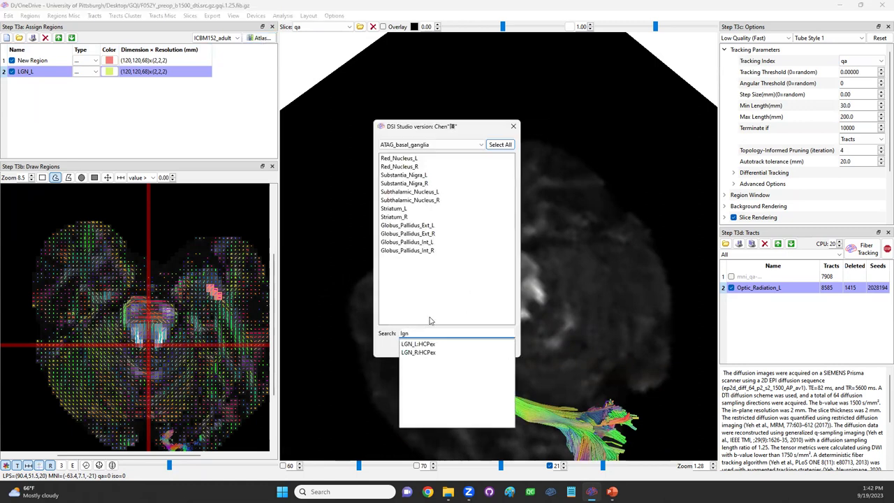
{"action": "left_click", "coordinate": [418, 343]}
{"action": "left_click", "coordinate": [389, 319]}
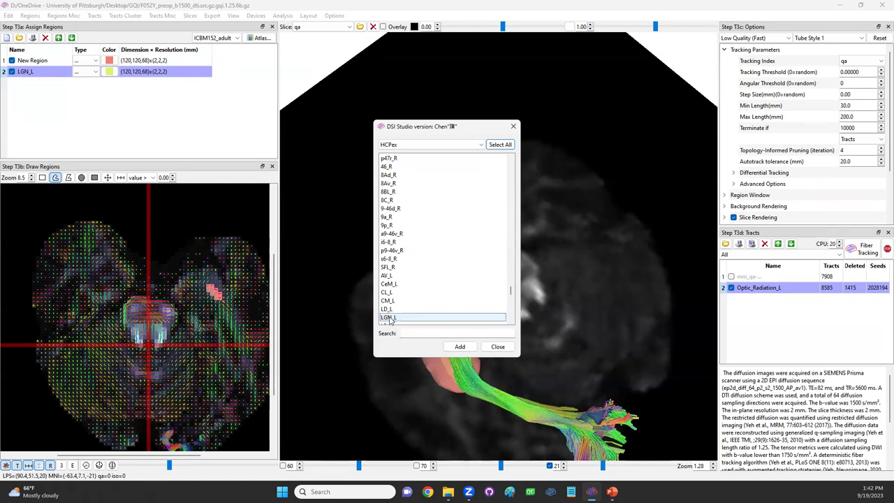
{"action": "left_click", "coordinate": [498, 347]}
- Cut away the stray fibres of Optic_Radiation_L around its medial end near the LGN_L region
{"action": "scroll", "coordinate": [546, 326], "scroll_direction": "up", "scroll_amount": 5}
{"action": "left_click_drag", "start_coordinate": [511, 361], "coordinate": [453, 301]}
{"action": "scroll", "coordinate": [434, 366], "scroll_direction": "down", "scroll_amount": 6}
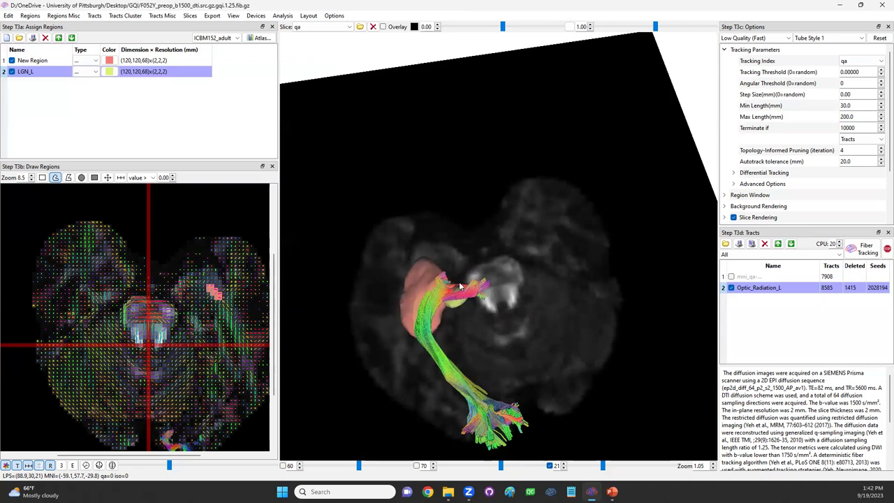
{"action": "left_click_drag", "start_coordinate": [477, 307], "coordinate": [458, 316]}
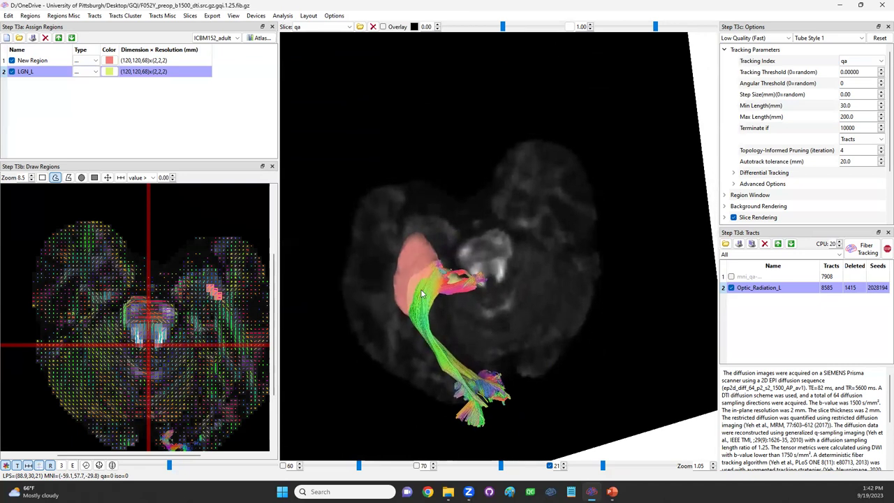
{"action": "mouse_move", "coordinate": [475, 269]}
{"action": "left_mouse_down", "text": "ctrl"}
{"action": "mouse_move", "coordinate": [475, 302]}
{"action": "mouse_move", "coordinate": [524, 265]}
{"action": "mouse_move", "coordinate": [474, 302]}
{"action": "mouse_move", "coordinate": [471, 272]}
{"action": "mouse_move", "coordinate": [497, 295]}
{"action": "mouse_move", "coordinate": [493, 284]}
{"action": "mouse_move", "coordinate": [500, 282]}
{"action": "left_mouse_up", "text": "ctrl"}
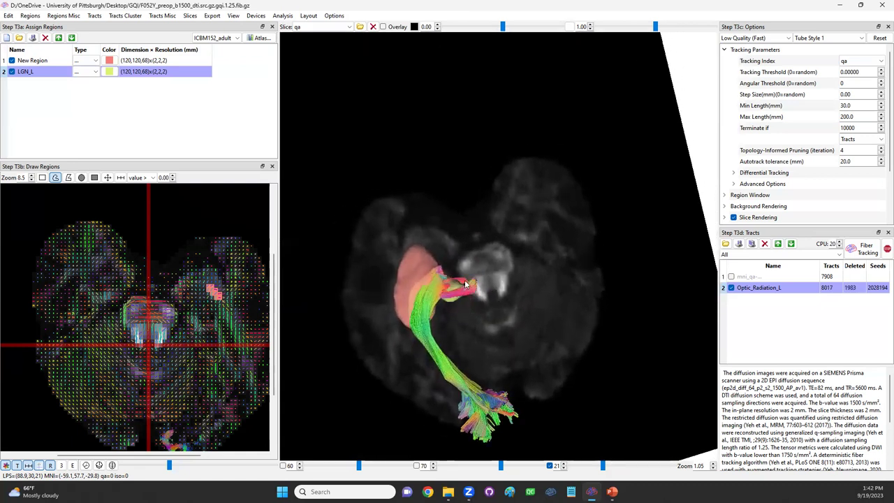
{"action": "mouse_move", "coordinate": [497, 317]}
{"action": "left_mouse_down"}
{"action": "mouse_move", "coordinate": [479, 264]}
{"action": "mouse_move", "coordinate": [412, 276]}
{"action": "mouse_move", "coordinate": [510, 314]}
{"action": "left_mouse_up"}
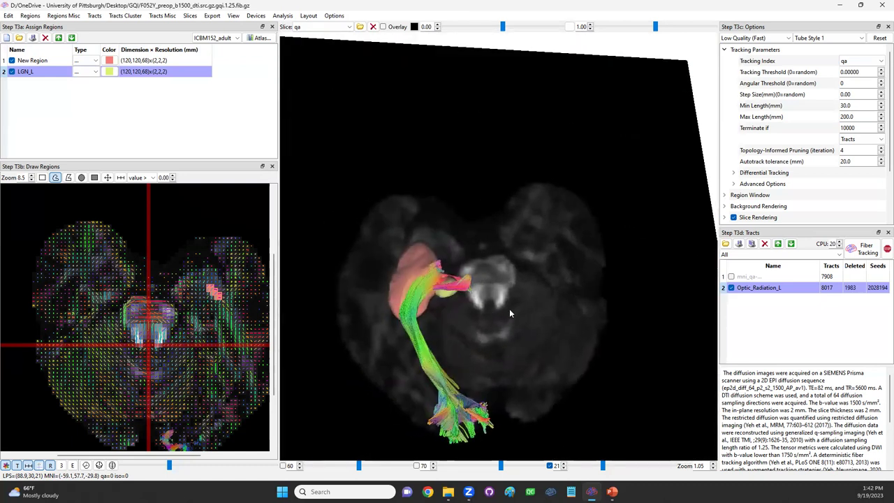
- Track the left optic nerve CNII_L from Cranial_Nerves with autotrack, terminating at 10000 tracts
{"action": "left_click", "coordinate": [794, 255]}
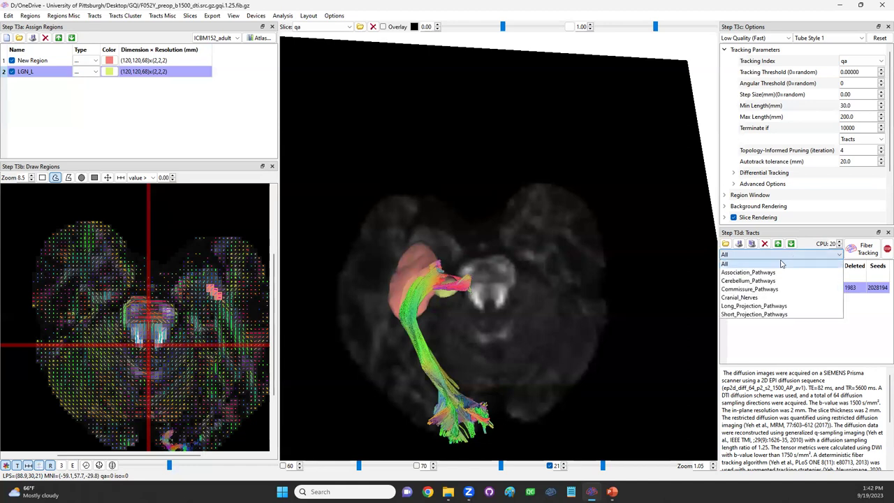
{"action": "left_click", "coordinate": [737, 297]}
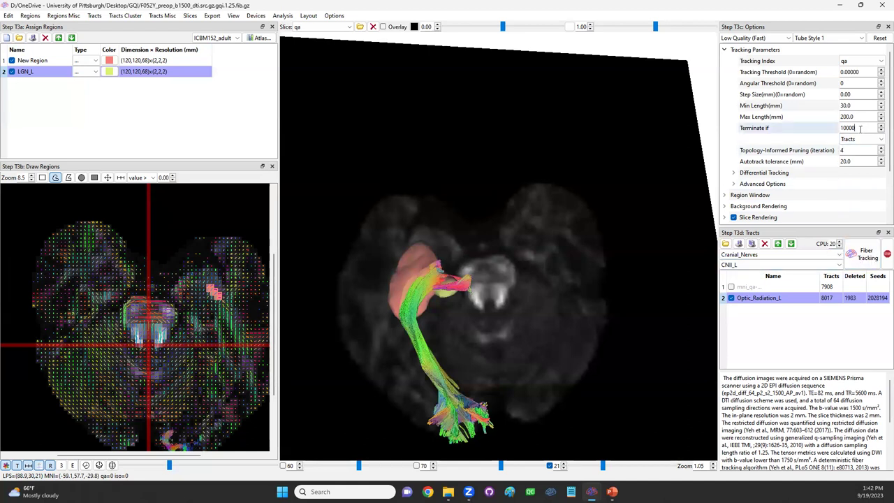
{"action": "left_click", "coordinate": [855, 258]}
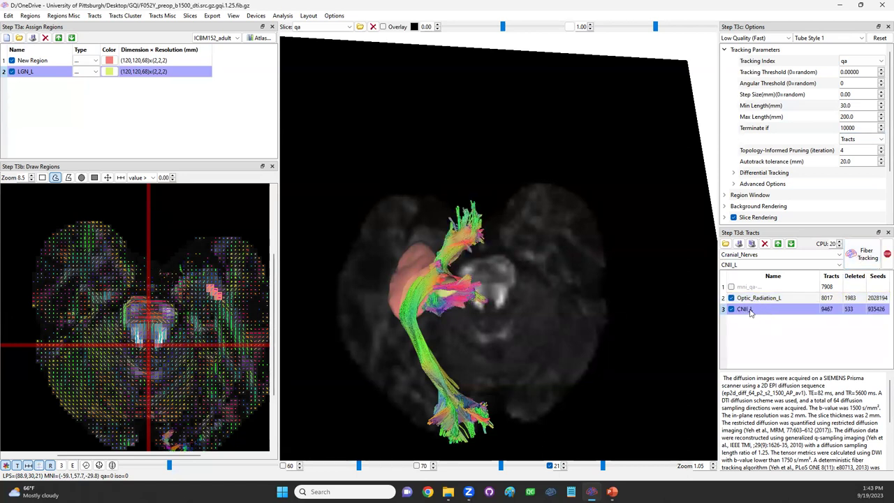
- Hide Optic_Radiation_L and the LGN_L and New Region regions to inspect the CNII_L tract on its own
{"action": "left_click", "coordinate": [731, 298]}
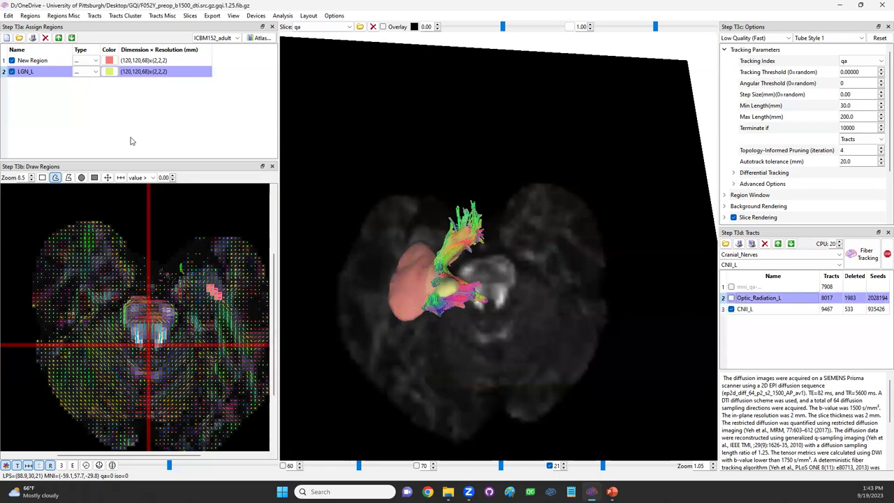
{"action": "left_click", "coordinate": [12, 71]}
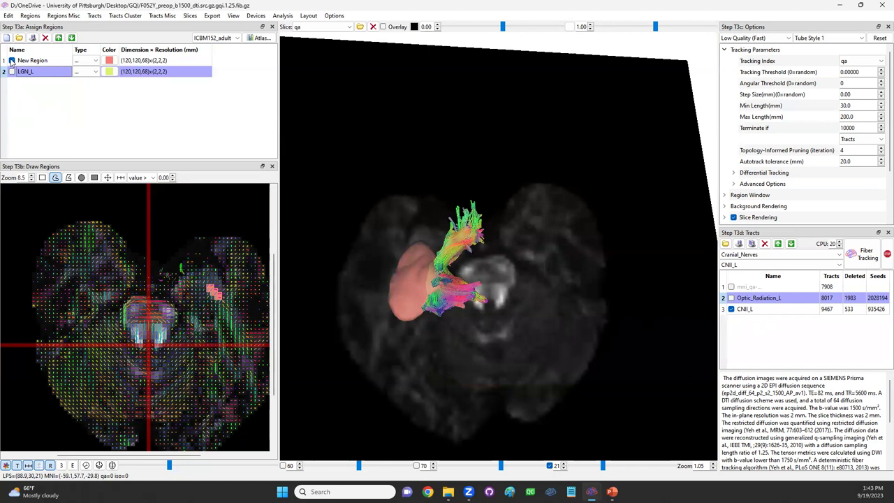
{"action": "left_click", "coordinate": [12, 60]}
{"action": "left_click_drag", "start_coordinate": [586, 350], "coordinate": [447, 330]}
{"action": "scroll", "coordinate": [445, 326], "scroll_direction": "up", "scroll_amount": 7}
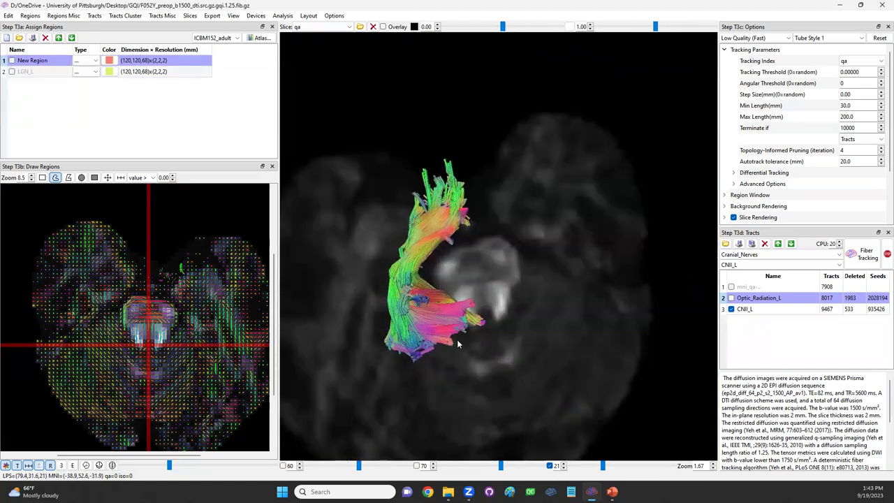
{"action": "scroll", "coordinate": [431, 299], "scroll_direction": "down", "scroll_amount": 4}
{"action": "left_click_drag", "start_coordinate": [441, 297], "coordinate": [465, 255]}
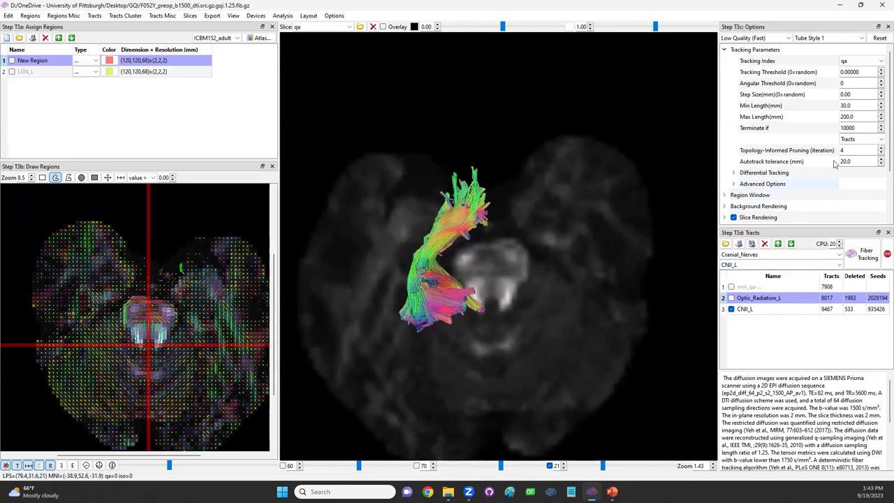
- Delete the CNII_L tract and track it again with the autotrack tolerance set to 10 mm
{"action": "left_click", "coordinate": [881, 165]}
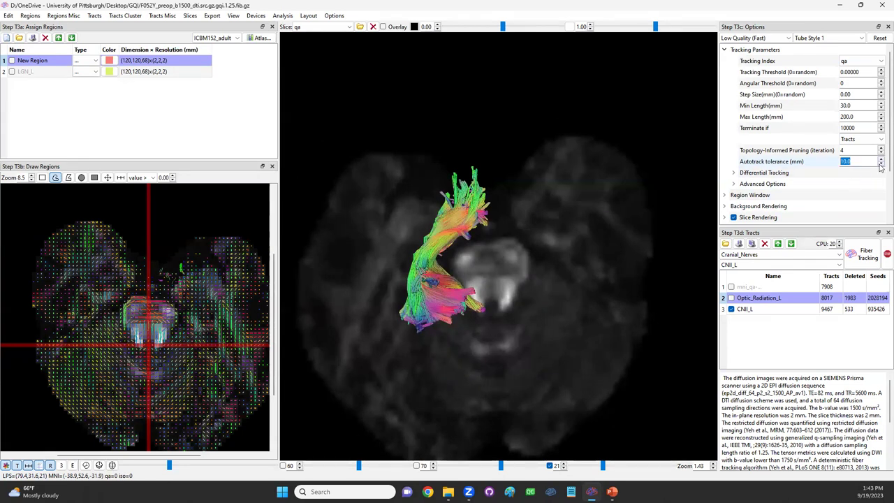
{"action": "left_click", "coordinate": [763, 308]}
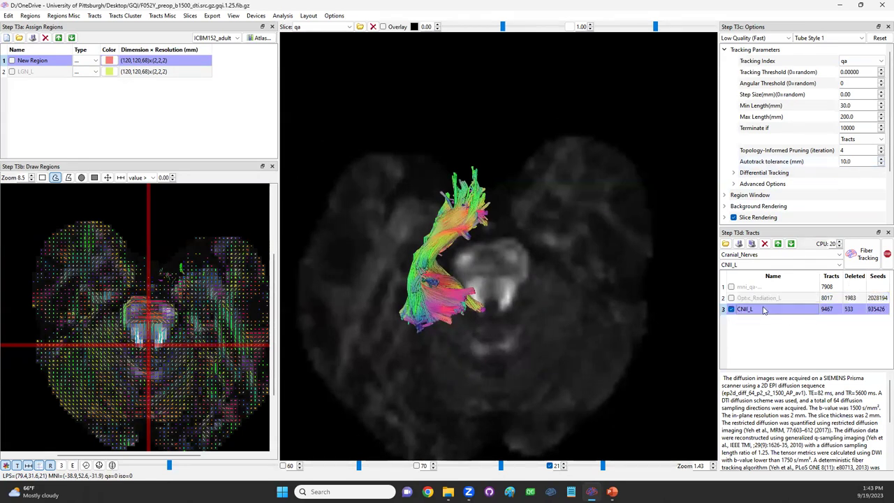
{"action": "left_click", "coordinate": [765, 244]}
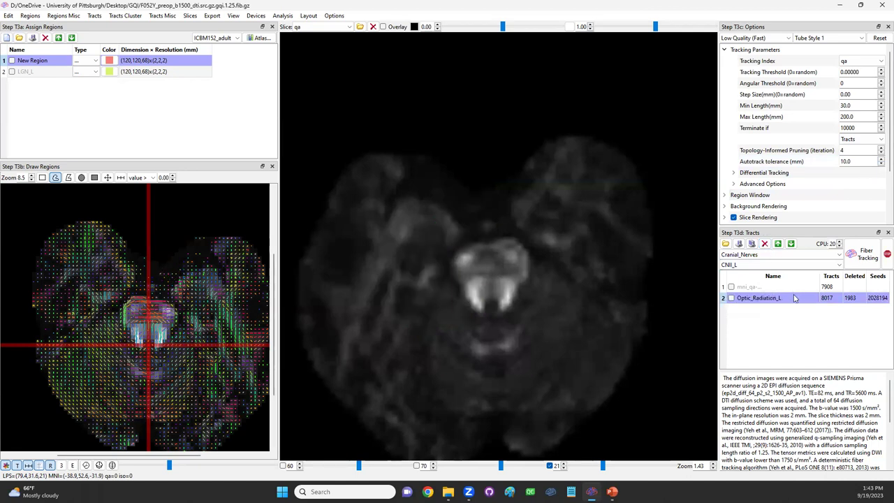
{"action": "left_click", "coordinate": [866, 254]}
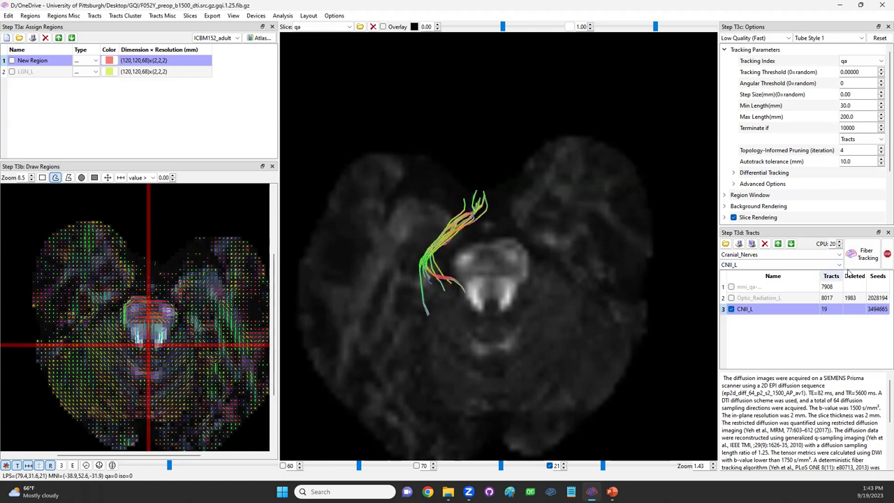
- Replace the CNII_L tract with a new run at 12 mm autotrack tolerance, stopping the tracking early
{"action": "left_click", "coordinate": [765, 244]}
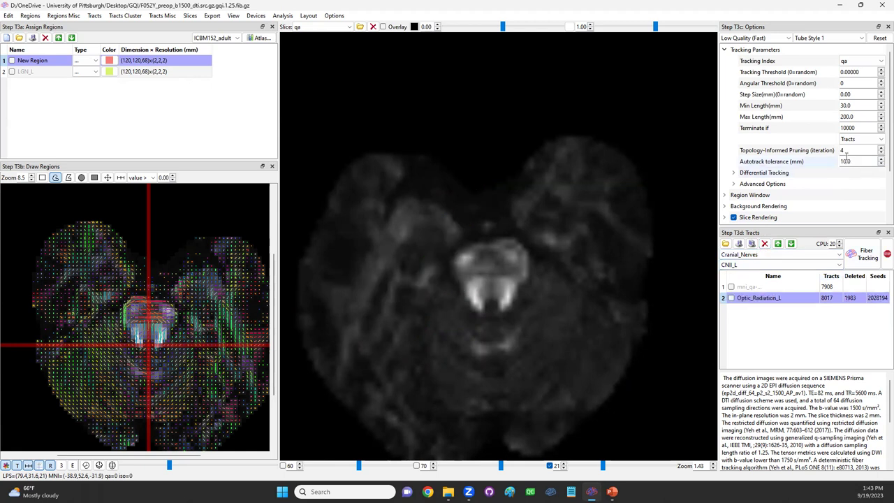
{"action": "left_click", "coordinate": [846, 161]}
{"action": "key", "text": "BackSpace"}
{"action": "type", "text": "2"}
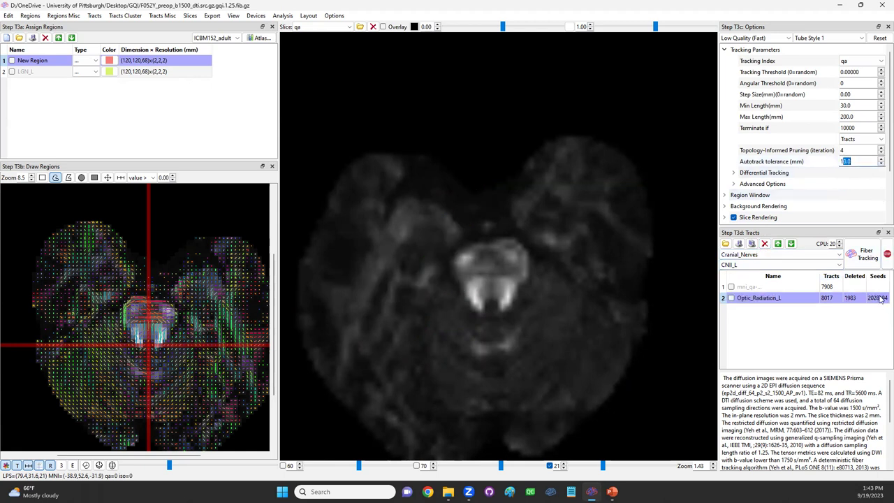
{"action": "left_click", "coordinate": [866, 257]}
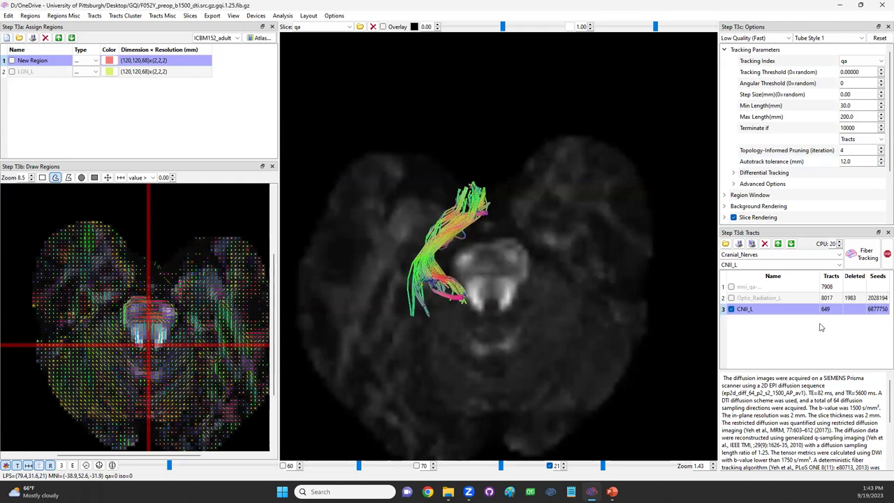
{"action": "left_click_drag", "start_coordinate": [516, 287], "coordinate": [476, 369]}
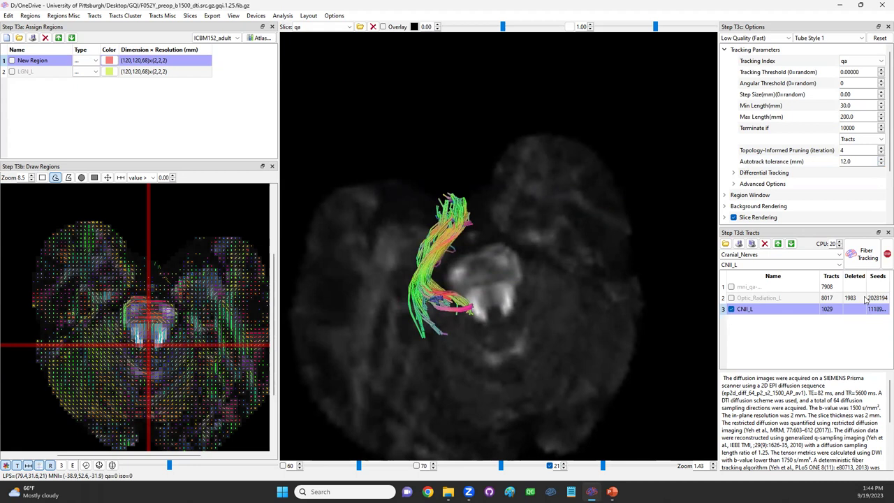
{"action": "left_click", "coordinate": [881, 259]}
- Cut away the stray fibres at the posterior end of the CNII_L tract
{"action": "left_click_drag", "start_coordinate": [475, 287], "coordinate": [643, 270]}
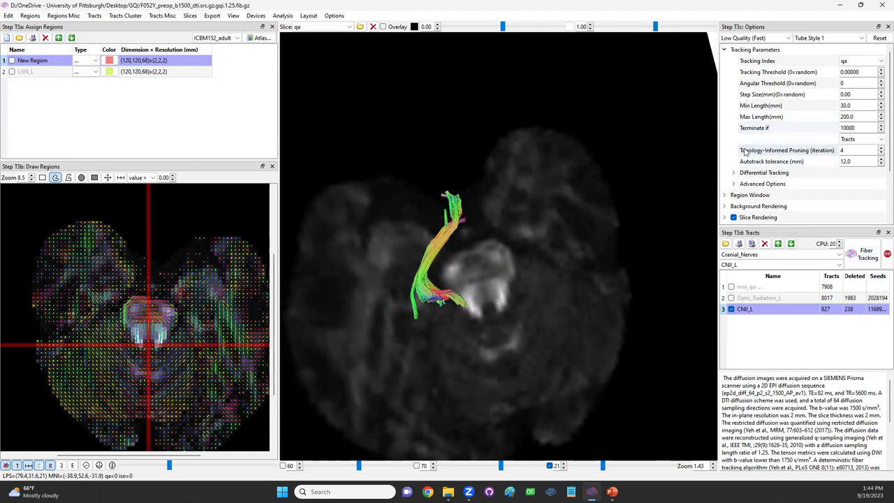
{"action": "left_click_drag", "start_coordinate": [850, 150], "coordinate": [831, 155]}
{"action": "double_click", "coordinate": [850, 150]}
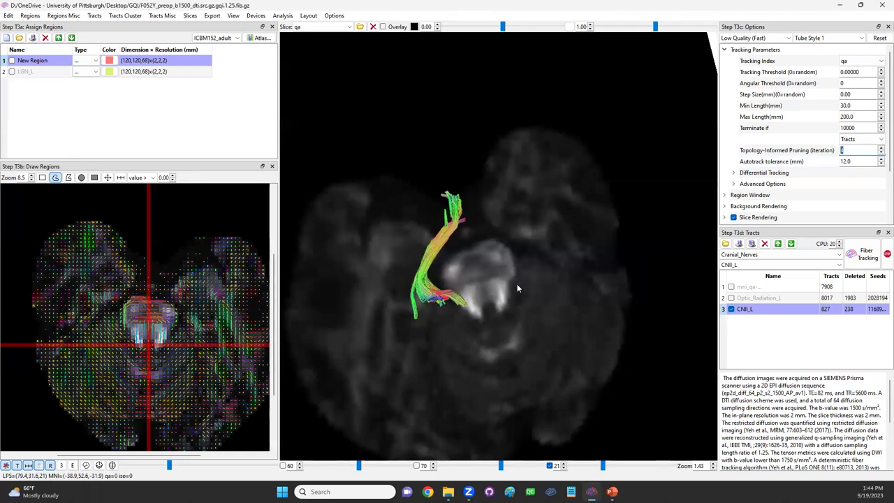
{"action": "left_click_drag", "start_coordinate": [453, 311], "coordinate": [454, 287], "text": "ctrl"}
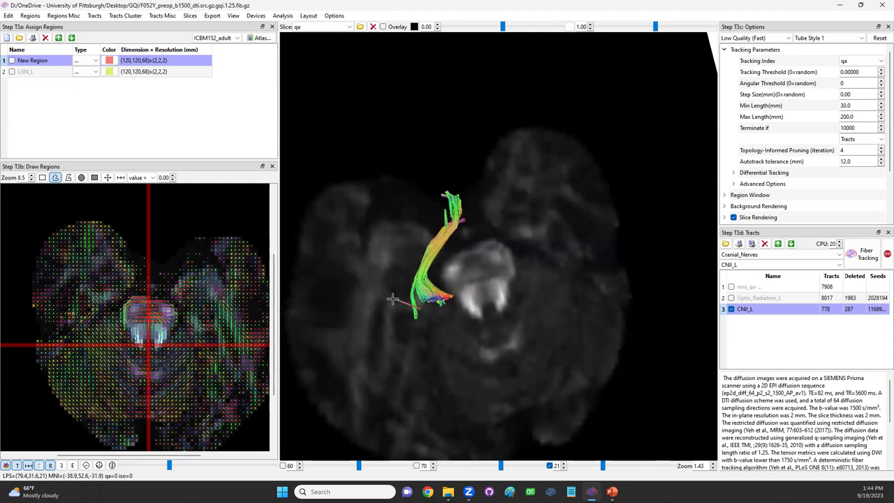
{"action": "mouse_move", "coordinate": [473, 349]}
{"action": "left_mouse_down"}
{"action": "mouse_move", "coordinate": [460, 239]}
{"action": "mouse_move", "coordinate": [525, 310]}
{"action": "mouse_move", "coordinate": [466, 280]}
{"action": "left_mouse_up"}
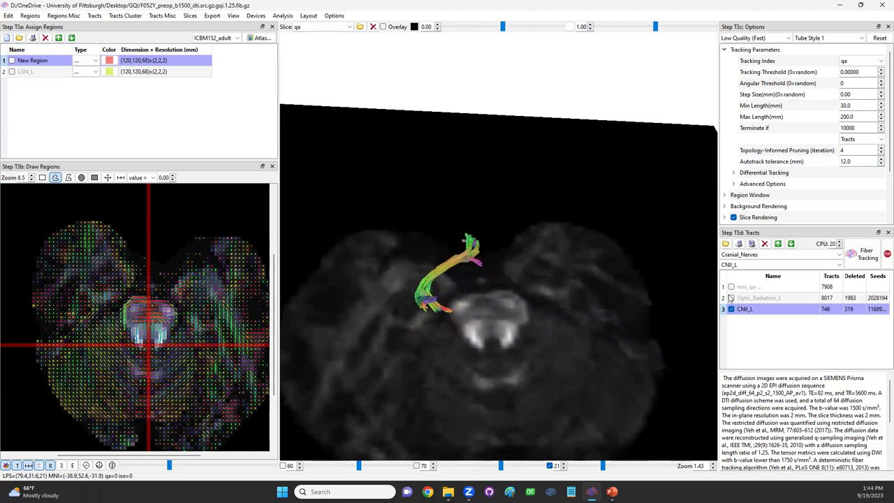
- Show the LGN_L region again to compare its position with the posterior end of CNII_L
{"action": "left_click", "coordinate": [11, 72]}
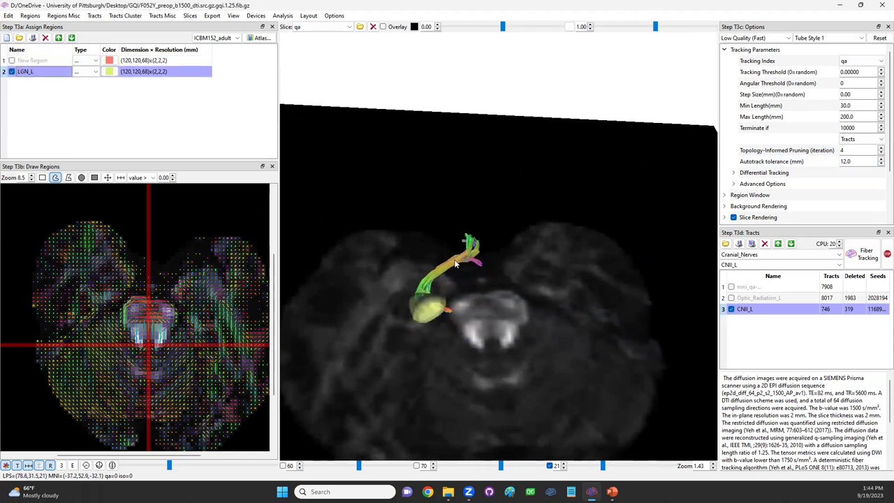
{"action": "scroll", "coordinate": [476, 307], "scroll_direction": "up", "scroll_amount": 3}
{"action": "left_click_drag", "start_coordinate": [477, 307], "coordinate": [429, 315]}
{"action": "scroll", "coordinate": [429, 315], "scroll_direction": "up", "scroll_amount": 1}
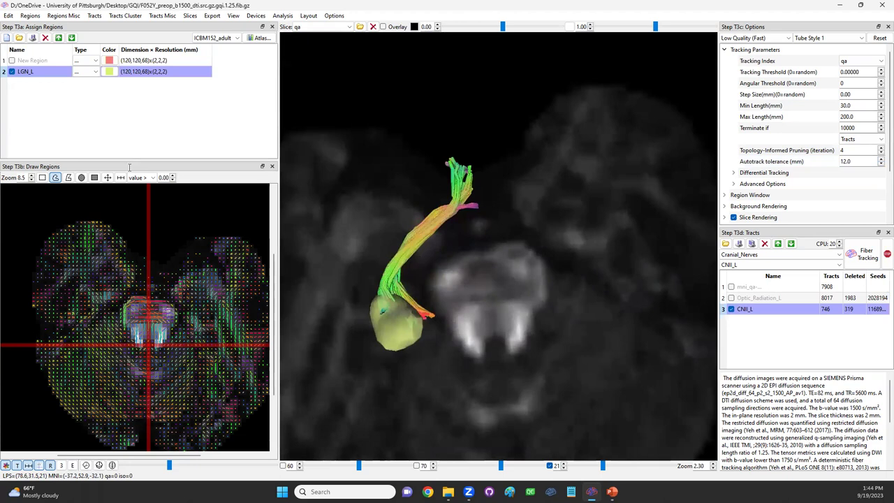
- Show Optic_Radiation_L, New Region and the mni_qa tract together with CNII_L and LGN_L in the 3D view
{"action": "left_click", "coordinate": [731, 298]}
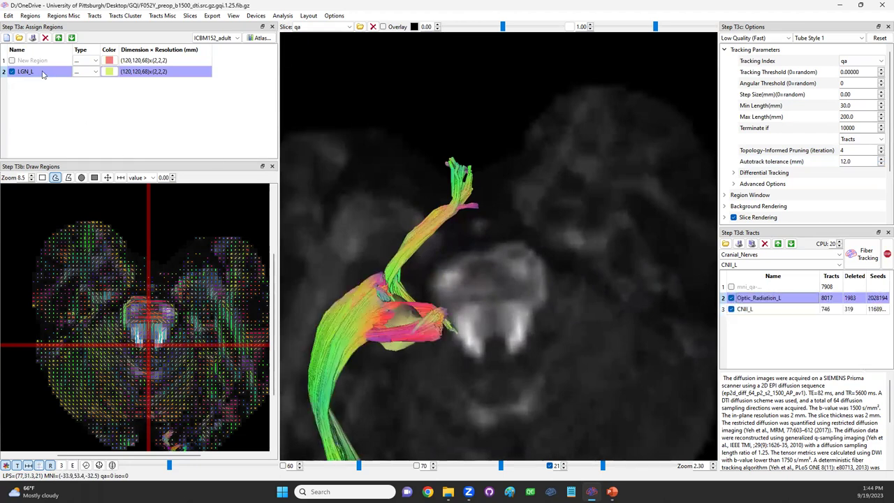
{"action": "left_click", "coordinate": [11, 62]}
{"action": "left_click", "coordinate": [12, 61]}
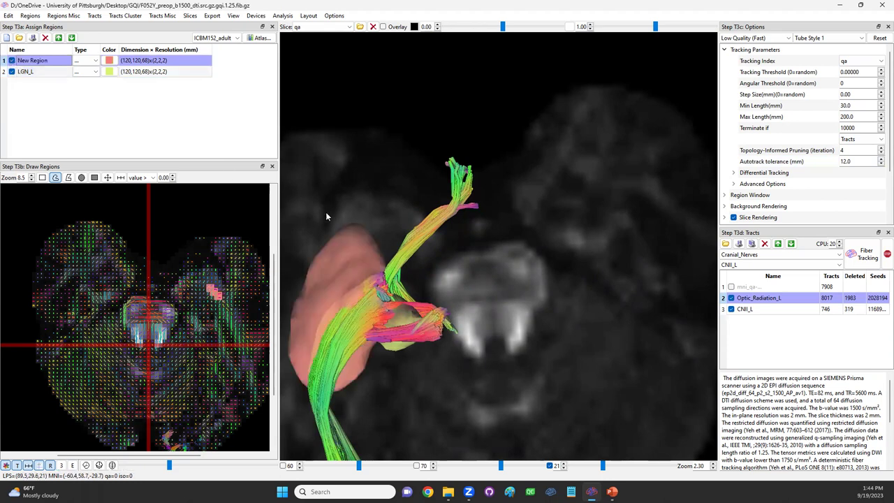
{"action": "scroll", "coordinate": [553, 245], "scroll_direction": "down", "scroll_amount": 2}
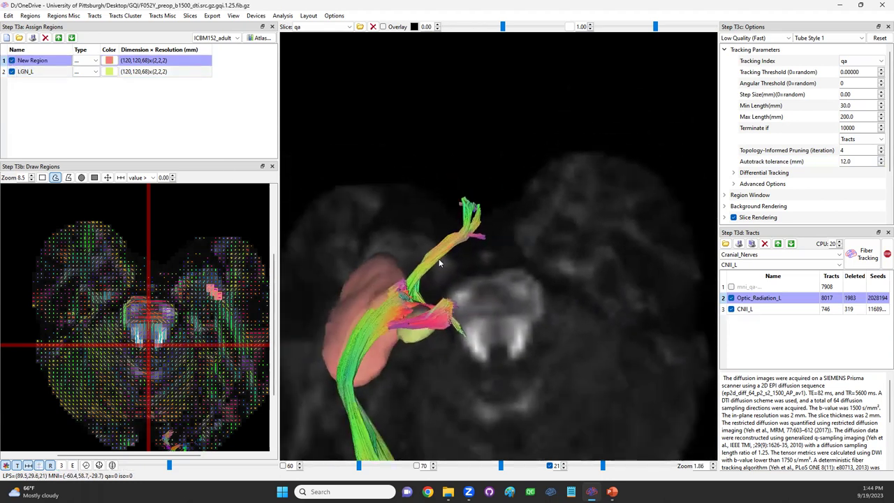
{"action": "scroll", "coordinate": [440, 322], "scroll_direction": "down", "scroll_amount": 3}
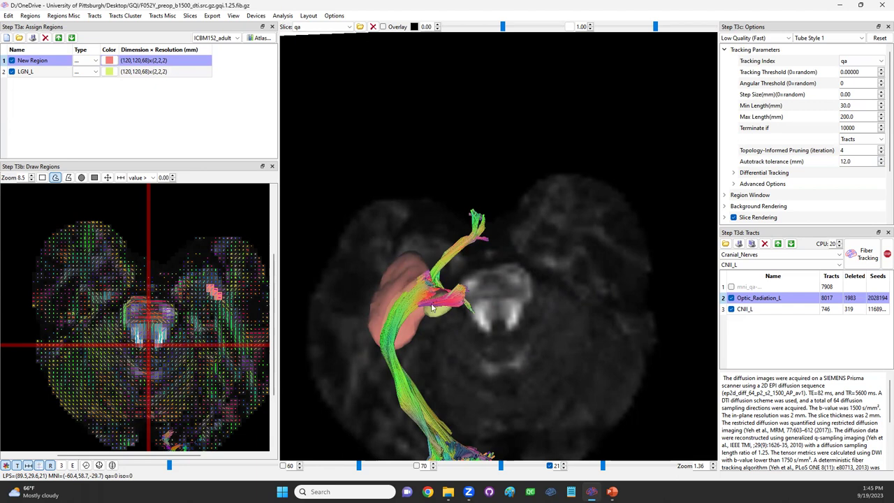
{"action": "left_click_drag", "start_coordinate": [393, 359], "coordinate": [496, 355]}
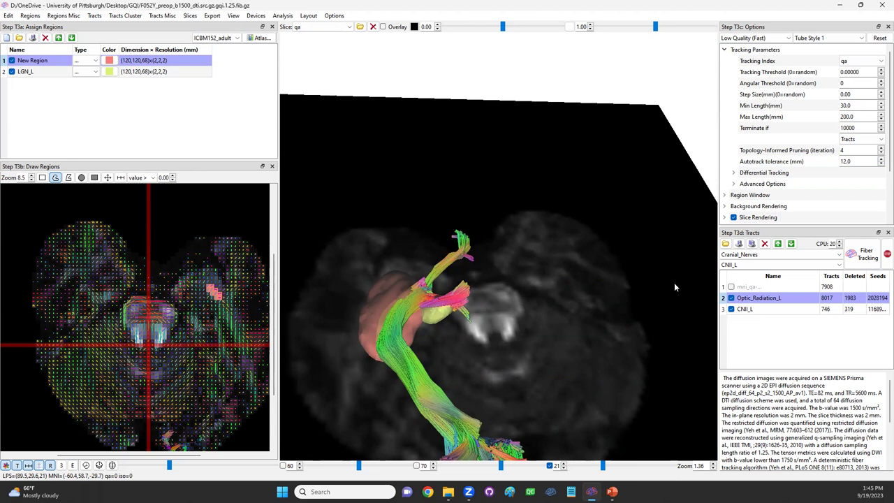
{"action": "left_click", "coordinate": [731, 287]}
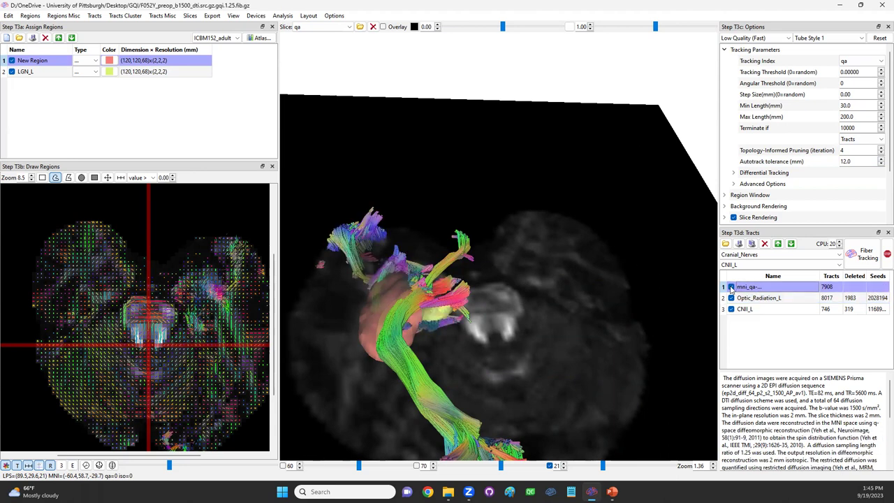
{"action": "left_click_drag", "start_coordinate": [484, 285], "coordinate": [479, 318]}
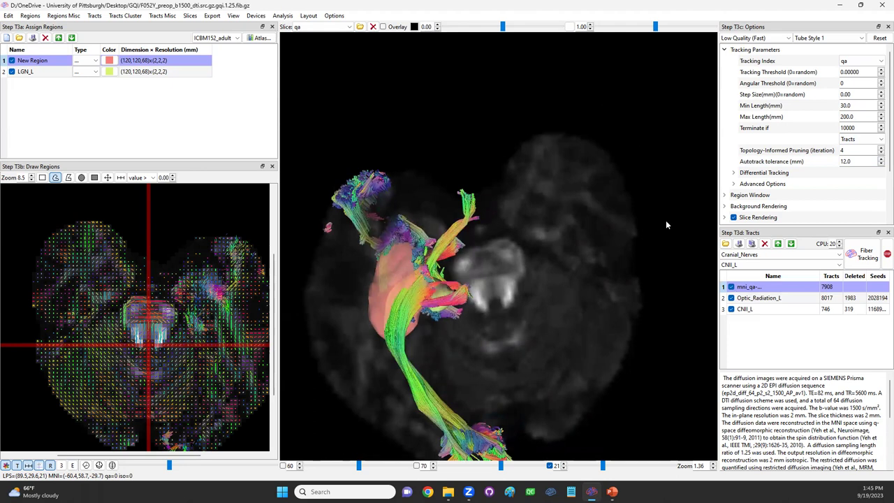
- Set the tract rendering color mode to Assigned
{"action": "left_click", "coordinate": [725, 51]}
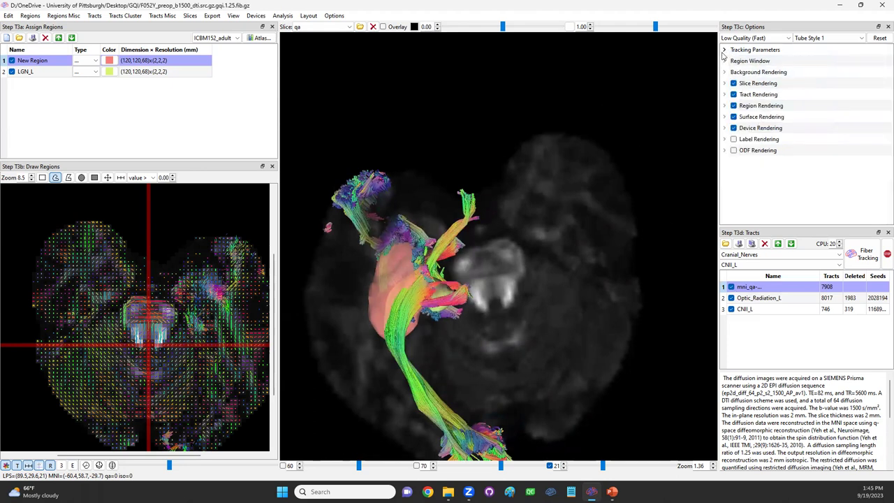
{"action": "left_click", "coordinate": [725, 94]}
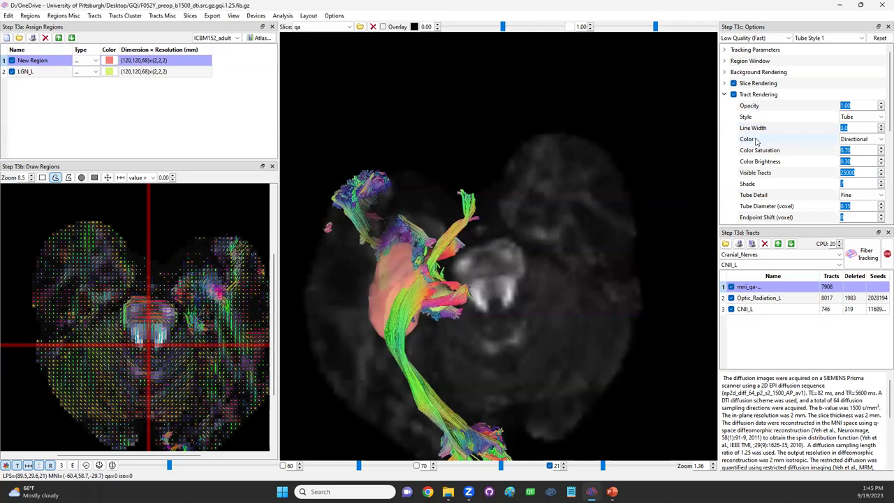
{"action": "left_click", "coordinate": [852, 143]}
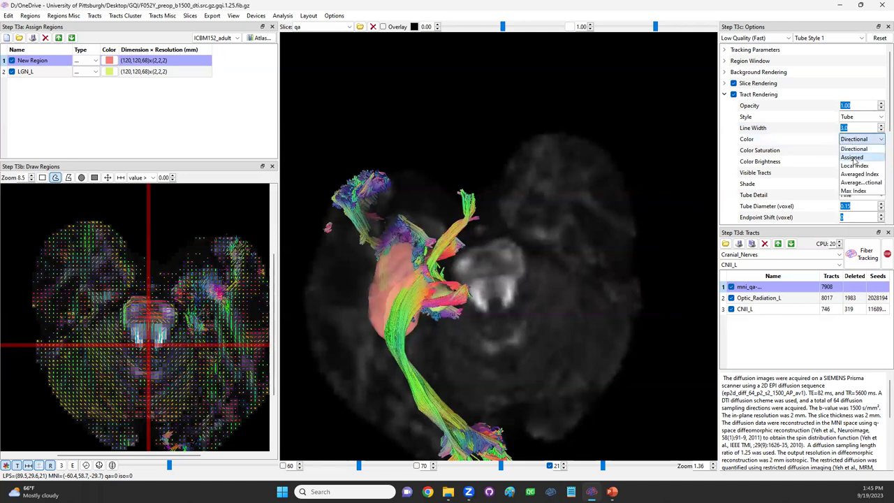
{"action": "left_click", "coordinate": [854, 158]}
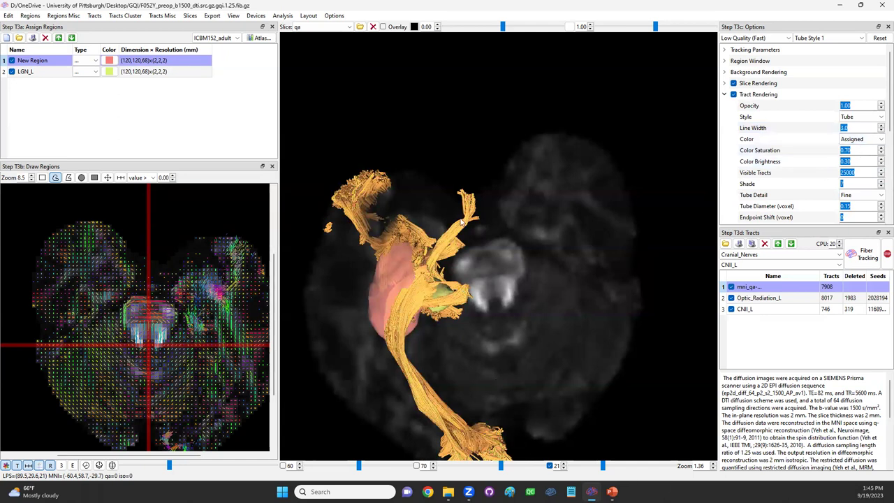
{"action": "left_click_drag", "start_coordinate": [531, 297], "coordinate": [636, 333]}
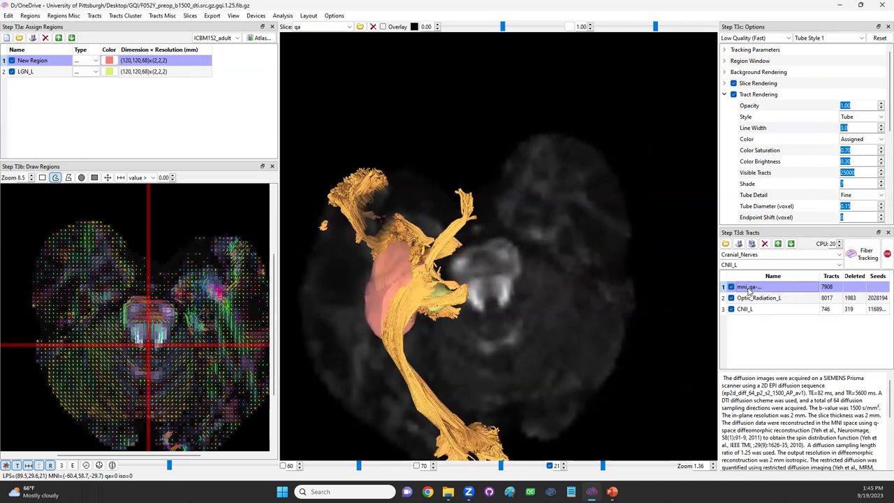
- Assign red (#ff0000) to the mni_qa tract and examine it beside the optic pathway
{"action": "left_click", "coordinate": [127, 16]}
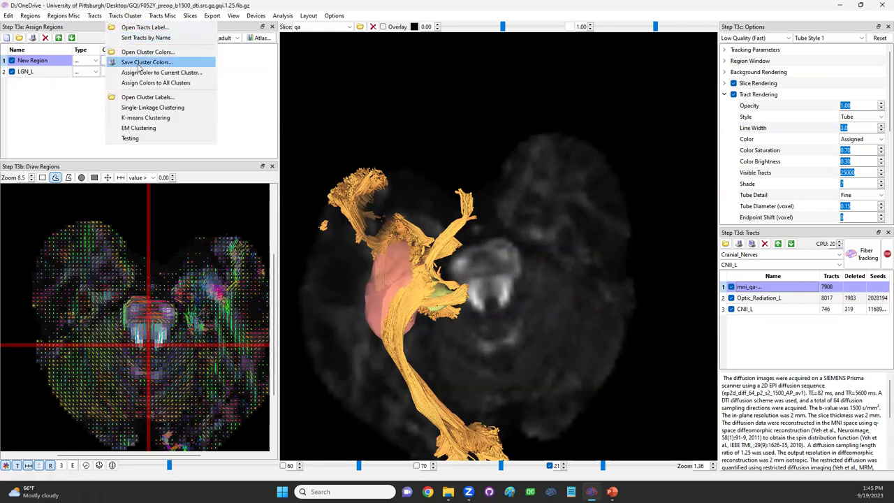
{"action": "left_click", "coordinate": [160, 73]}
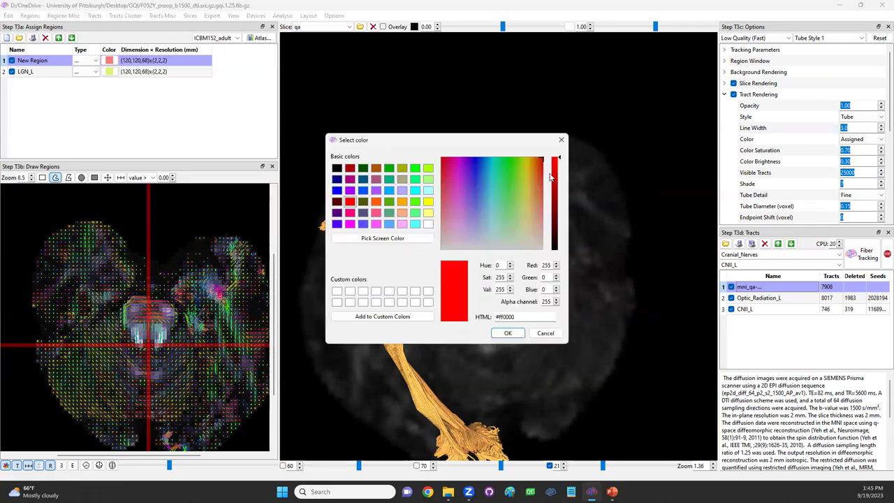
{"action": "left_click", "coordinate": [507, 332]}
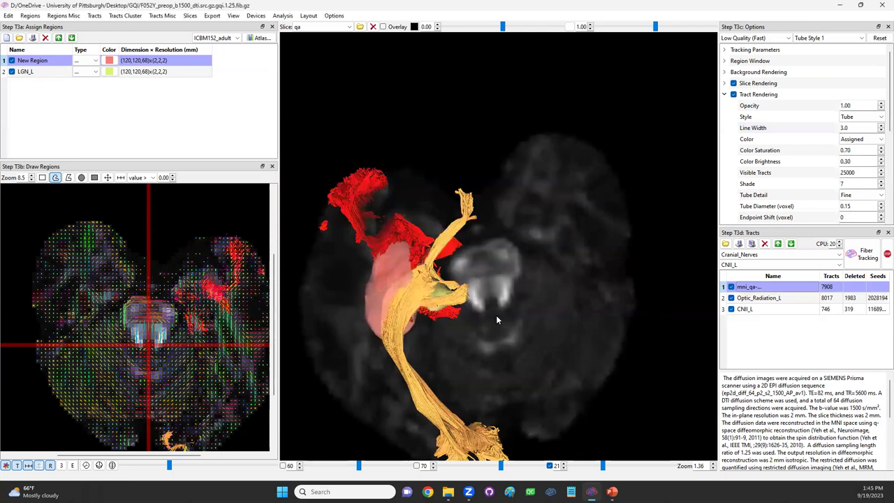
{"action": "scroll", "coordinate": [447, 321], "scroll_direction": "up", "scroll_amount": 2}
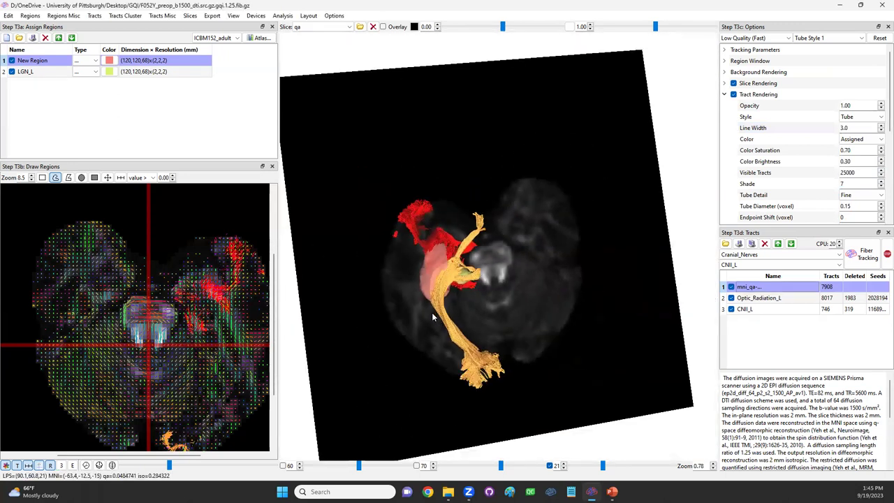
{"action": "left_click_drag", "start_coordinate": [430, 327], "coordinate": [464, 309]}
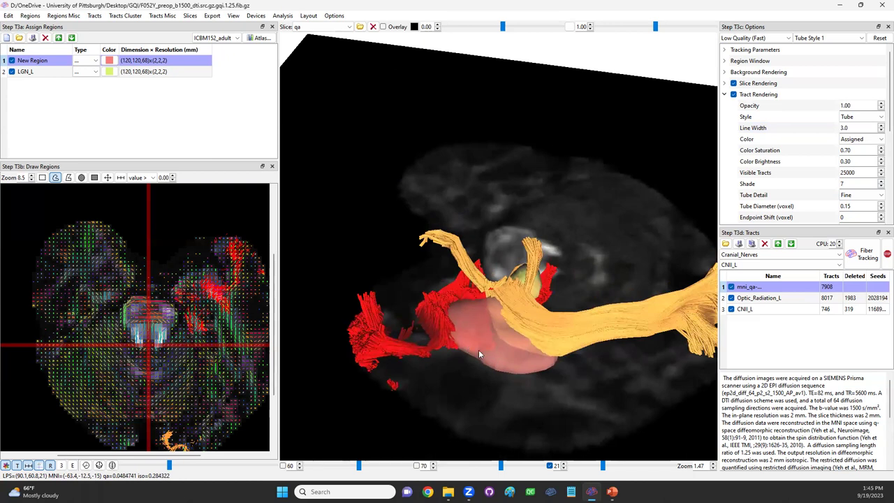
- View the red mni_qa tract around CNII_L and LGN_L in 3D, and hide the fiber orientation overlay in the axial slice view
{"action": "left_click_drag", "start_coordinate": [547, 378], "coordinate": [483, 308]}
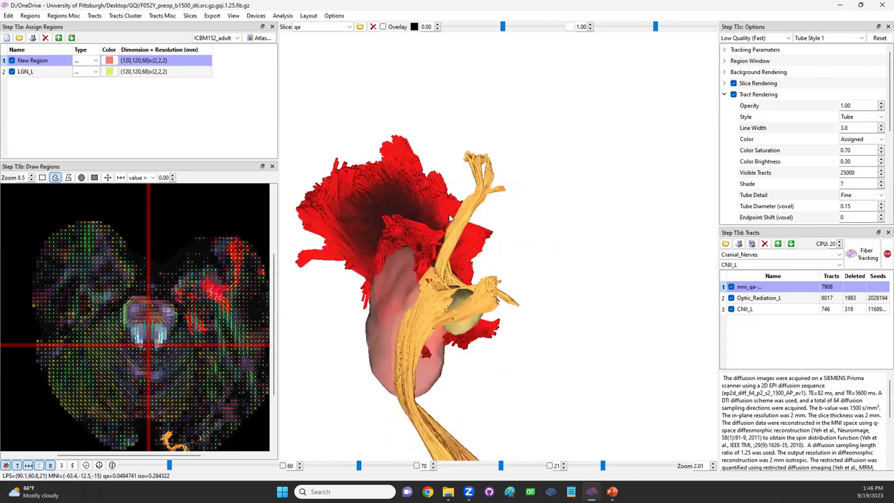
{"action": "left_click_drag", "start_coordinate": [473, 253], "coordinate": [482, 268]}
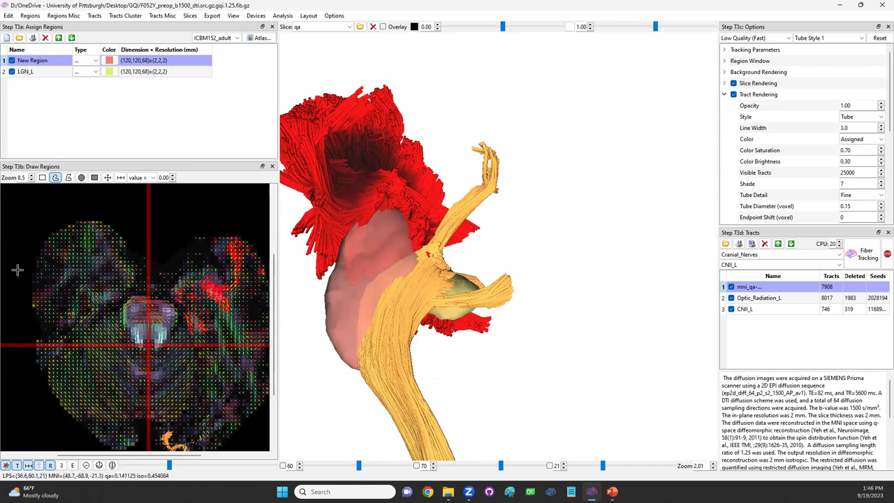
{"action": "left_click", "coordinate": [5, 465]}
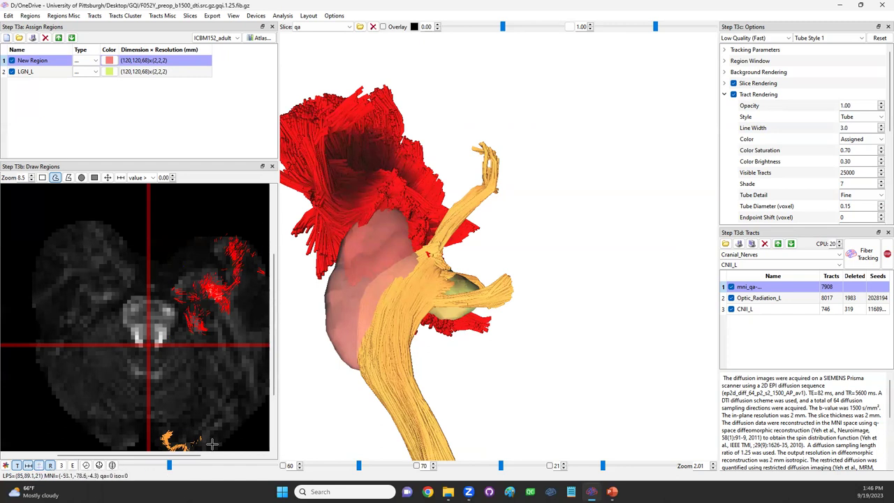
{"action": "scroll", "coordinate": [232, 400], "scroll_direction": "up", "scroll_amount": 5}
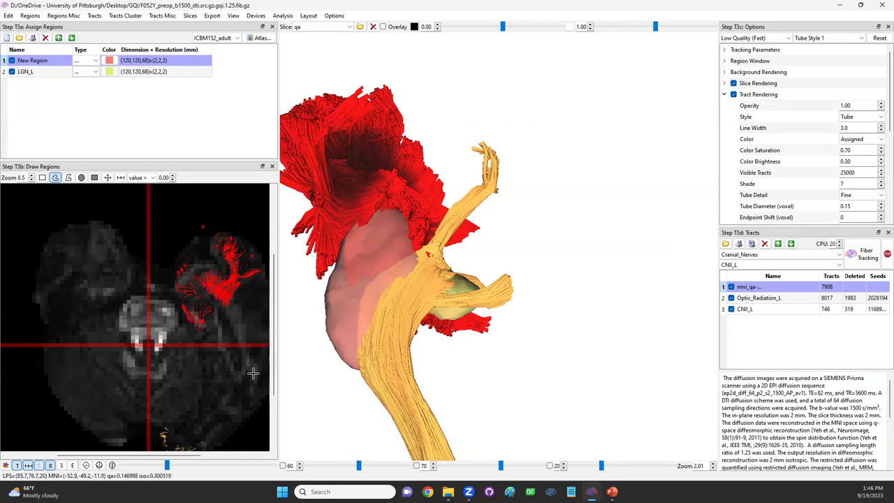
{"action": "scroll", "coordinate": [258, 316], "scroll_direction": "up", "scroll_amount": 3}
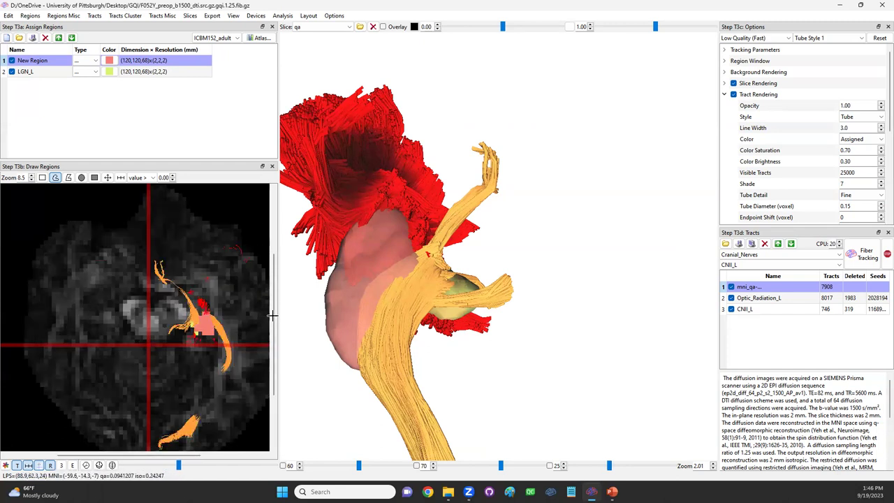
- Change the color of New Region to light orange
{"action": "double_click", "coordinate": [109, 60]}
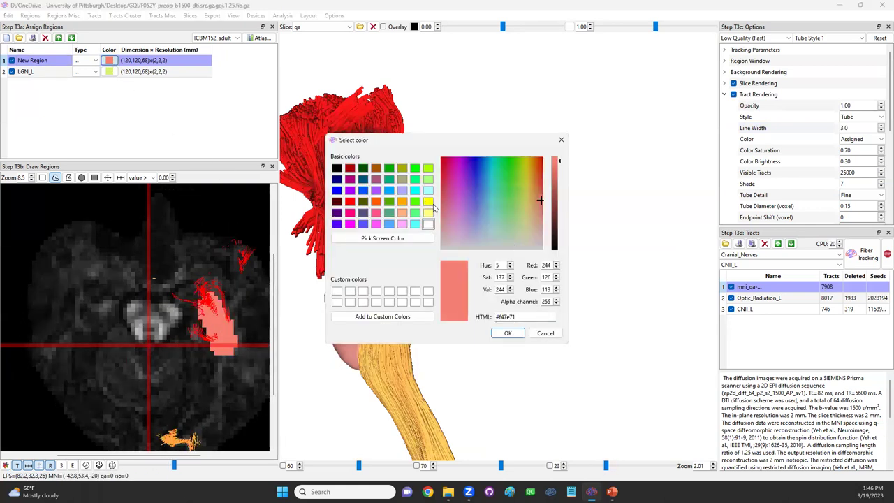
{"action": "left_click", "coordinate": [403, 213]}
{"action": "left_click", "coordinate": [507, 333]}
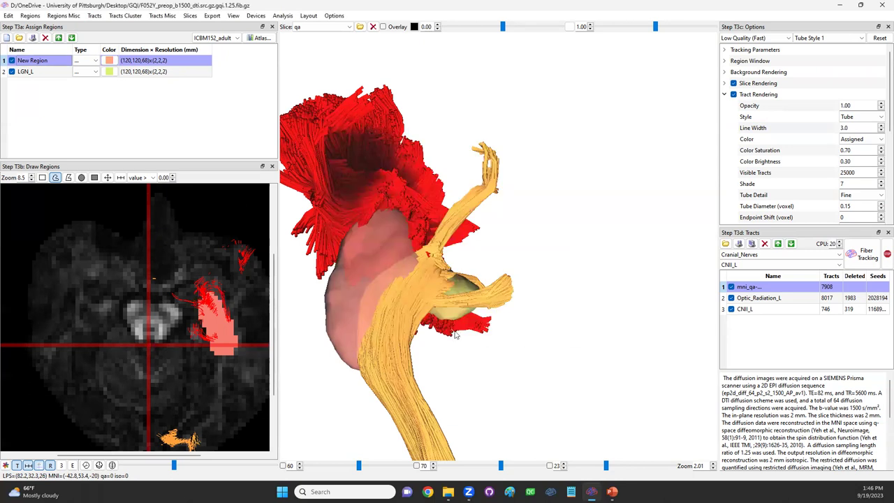
- Examine where the red mni_qa tract overlaps New Region across neighboring axial slices
{"action": "scroll", "coordinate": [274, 279], "scroll_direction": "down", "scroll_amount": 3}
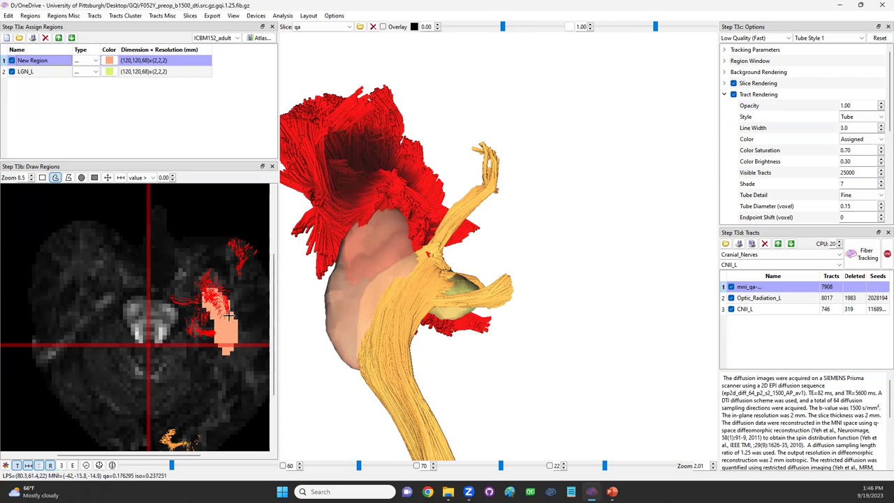
{"action": "scroll", "coordinate": [231, 309], "scroll_direction": "up", "scroll_amount": 1}
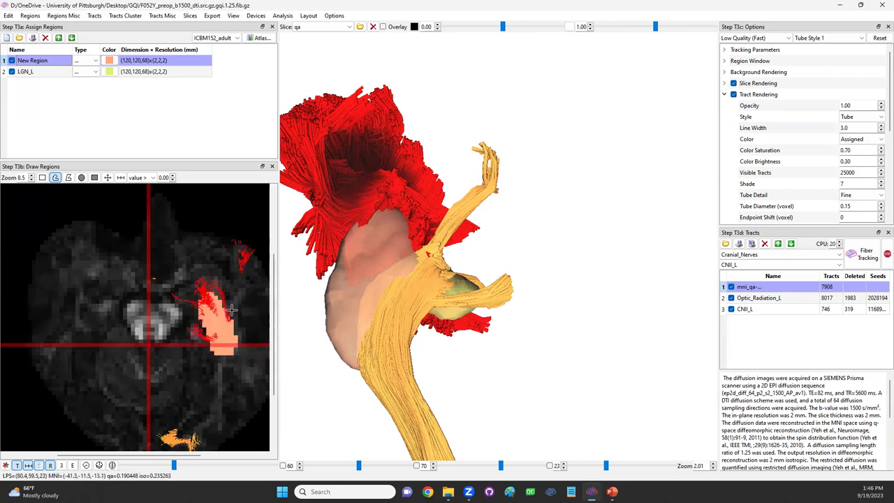
{"action": "scroll", "coordinate": [199, 322], "scroll_direction": "up", "scroll_amount": 2}
{"action": "scroll", "coordinate": [203, 298], "scroll_direction": "down", "scroll_amount": 4}
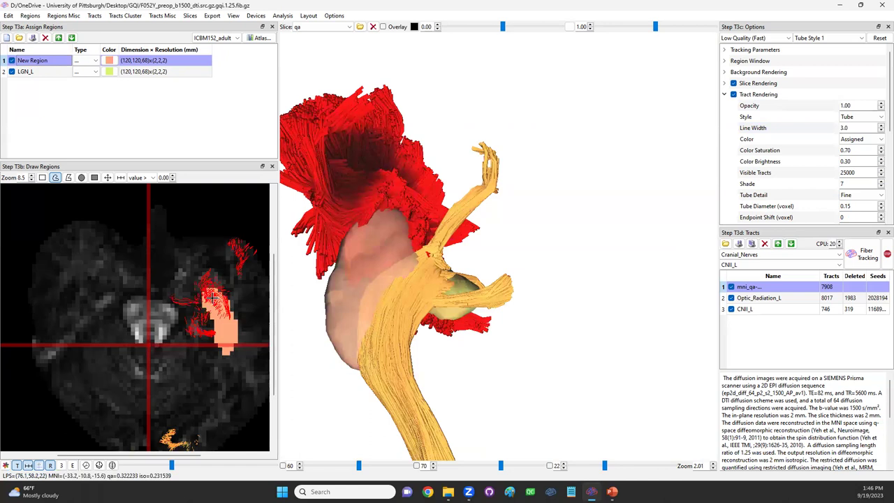
{"action": "scroll", "coordinate": [215, 295], "scroll_direction": "up", "scroll_amount": 3}
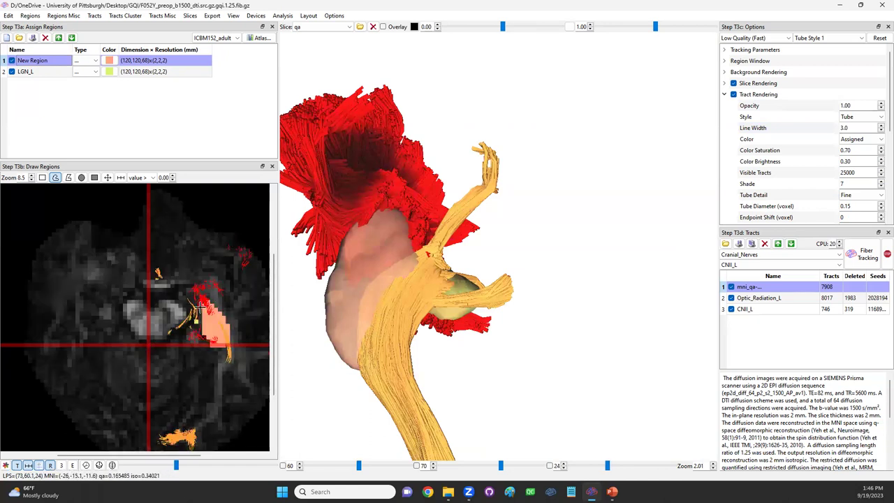
- Examine CNII_L and Optic_Radiation_L against LGN_L and New Region across axial slices, and minimize the tracking window
{"action": "scroll", "coordinate": [201, 306], "scroll_direction": "up", "scroll_amount": 1}
{"action": "scroll", "coordinate": [200, 314], "scroll_direction": "up", "scroll_amount": 1}
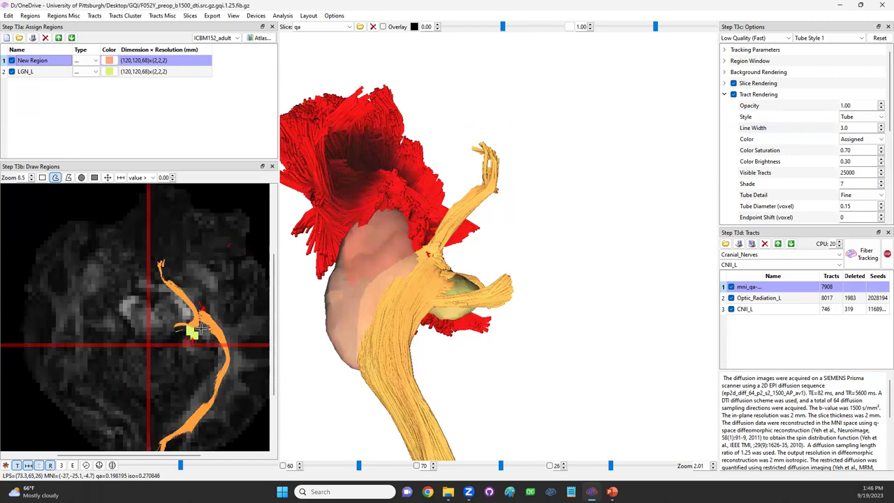
{"action": "scroll", "coordinate": [185, 336], "scroll_direction": "up", "scroll_amount": 1}
{"action": "scroll", "coordinate": [187, 338], "scroll_direction": "down", "scroll_amount": 1}
{"action": "scroll", "coordinate": [189, 336], "scroll_direction": "down", "scroll_amount": 1}
{"action": "scroll", "coordinate": [191, 333], "scroll_direction": "up", "scroll_amount": 1}
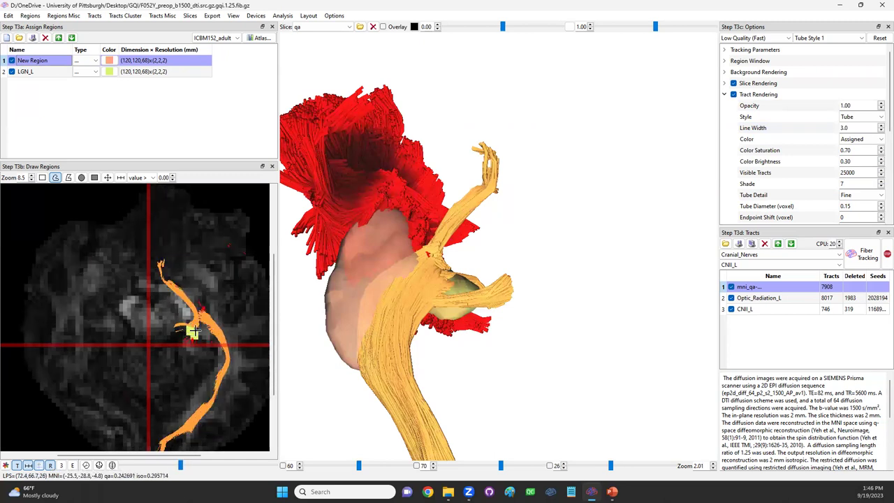
{"action": "scroll", "coordinate": [190, 333], "scroll_direction": "down", "scroll_amount": 1}
{"action": "scroll", "coordinate": [194, 331], "scroll_direction": "up", "scroll_amount": 2}
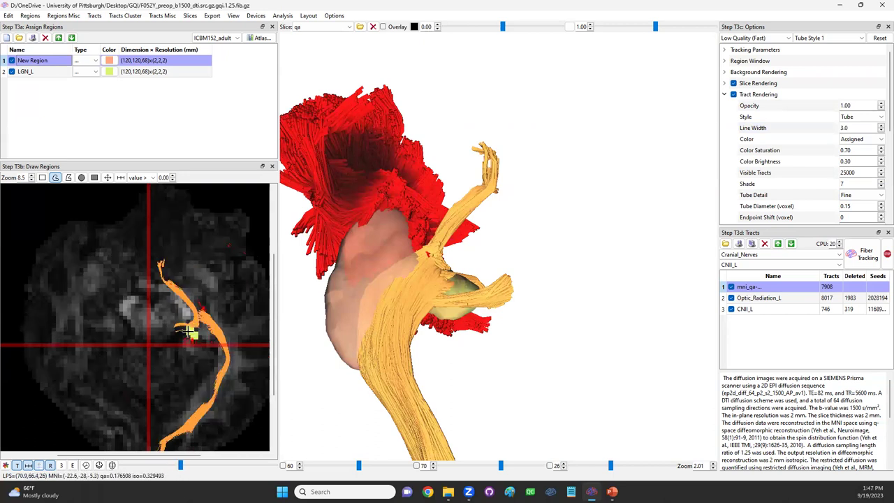
{"action": "scroll", "coordinate": [190, 331], "scroll_direction": "down", "scroll_amount": 1}
{"action": "scroll", "coordinate": [188, 331], "scroll_direction": "up", "scroll_amount": 1}
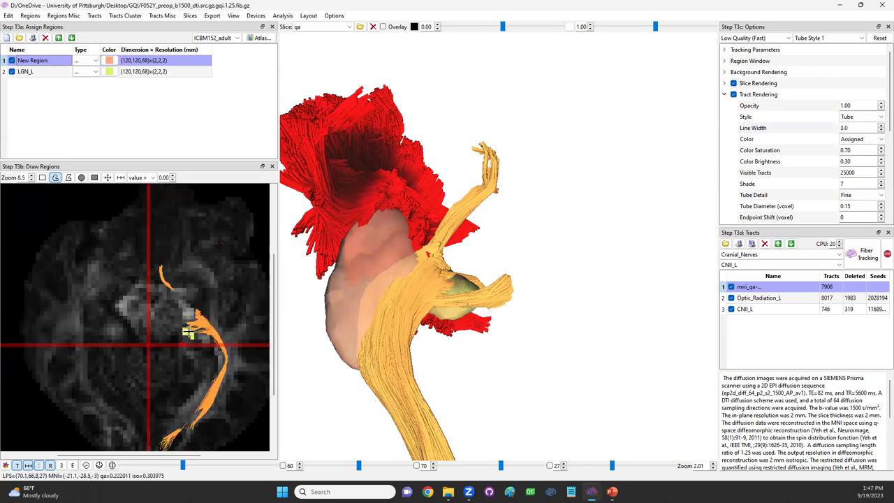
{"action": "scroll", "coordinate": [188, 333], "scroll_direction": "down", "scroll_amount": 3}
{"action": "scroll", "coordinate": [191, 325], "scroll_direction": "up", "scroll_amount": 1}
{"action": "scroll", "coordinate": [193, 322], "scroll_direction": "down", "scroll_amount": 1}
{"action": "scroll", "coordinate": [192, 328], "scroll_direction": "up", "scroll_amount": 2}
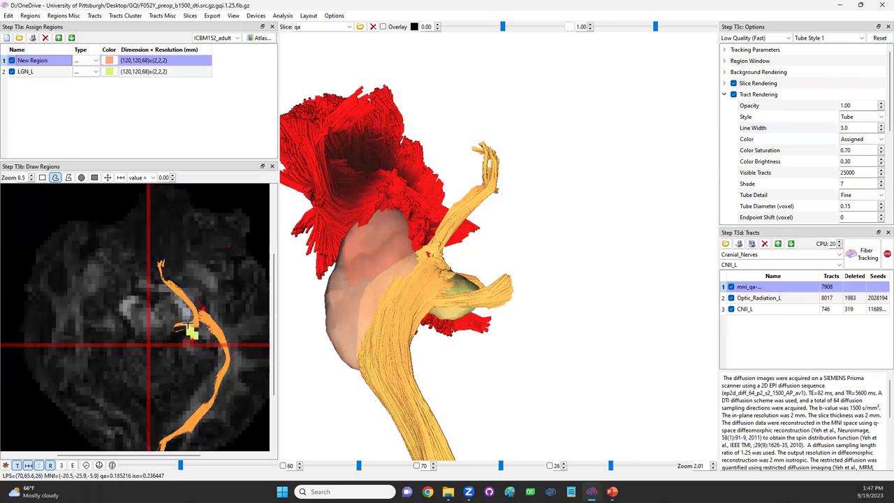
{"action": "scroll", "coordinate": [189, 322], "scroll_direction": "down", "scroll_amount": 2}
{"action": "scroll", "coordinate": [190, 325], "scroll_direction": "up", "scroll_amount": 2}
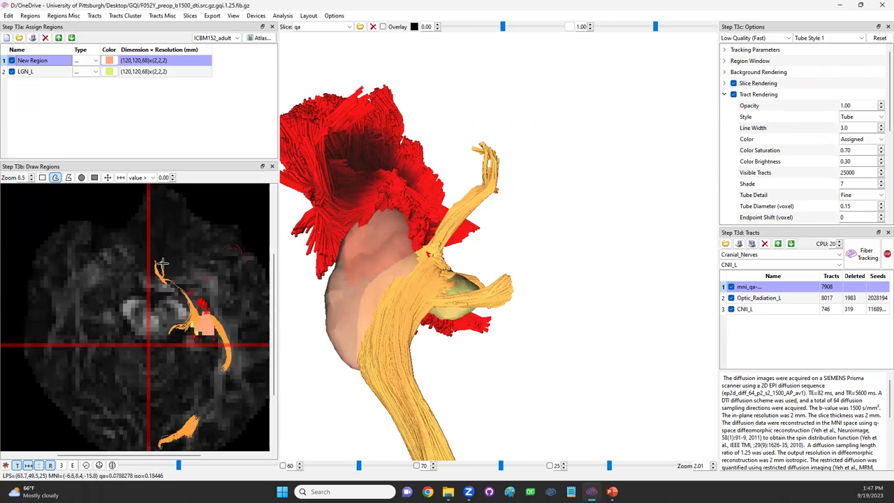
{"action": "scroll", "coordinate": [193, 328], "scroll_direction": "down", "scroll_amount": 2}
{"action": "scroll", "coordinate": [187, 328], "scroll_direction": "up", "scroll_amount": 2}
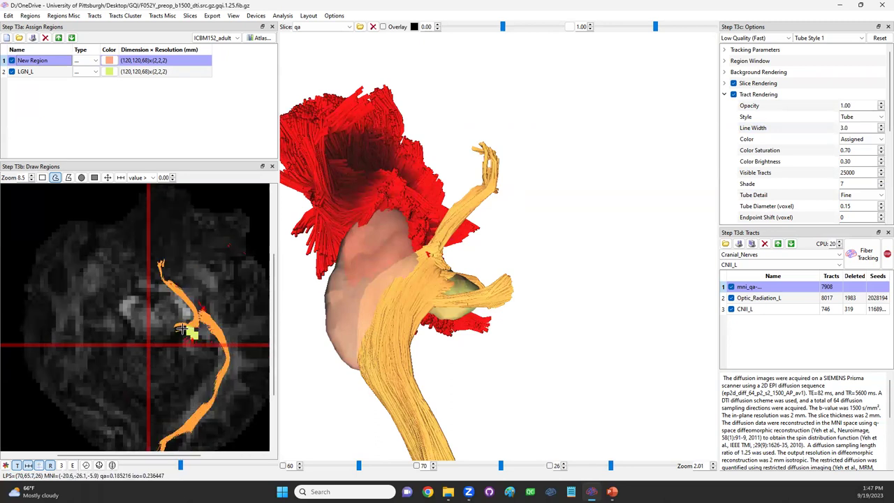
{"action": "scroll", "coordinate": [192, 331], "scroll_direction": "down", "scroll_amount": 2}
{"action": "scroll", "coordinate": [192, 331], "scroll_direction": "up", "scroll_amount": 2}
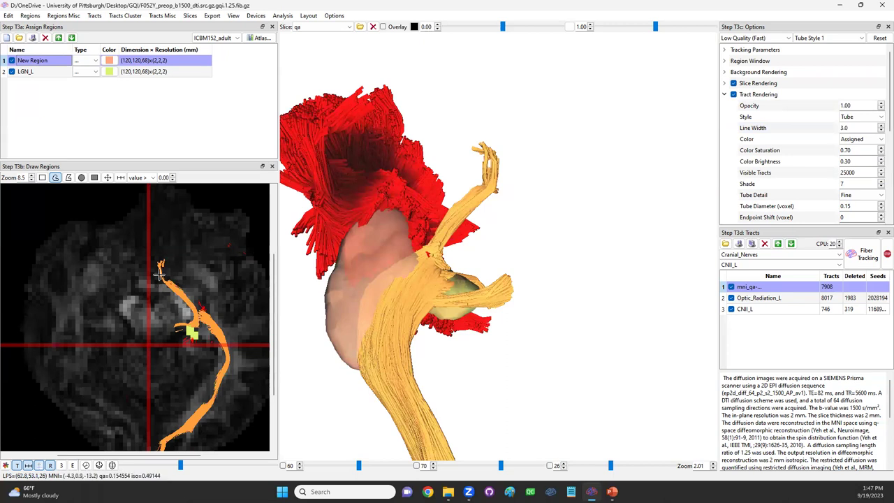
{"action": "scroll", "coordinate": [200, 329], "scroll_direction": "down", "scroll_amount": 1}
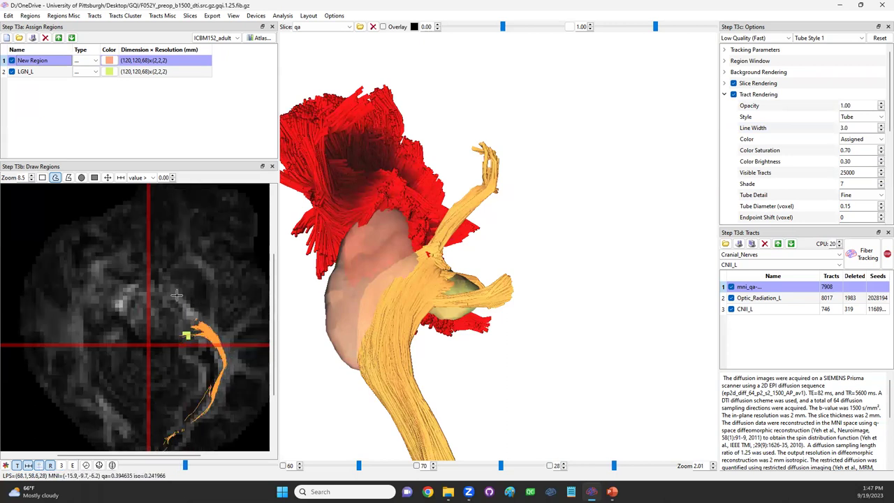
{"action": "scroll", "coordinate": [174, 301], "scroll_direction": "up", "scroll_amount": 2}
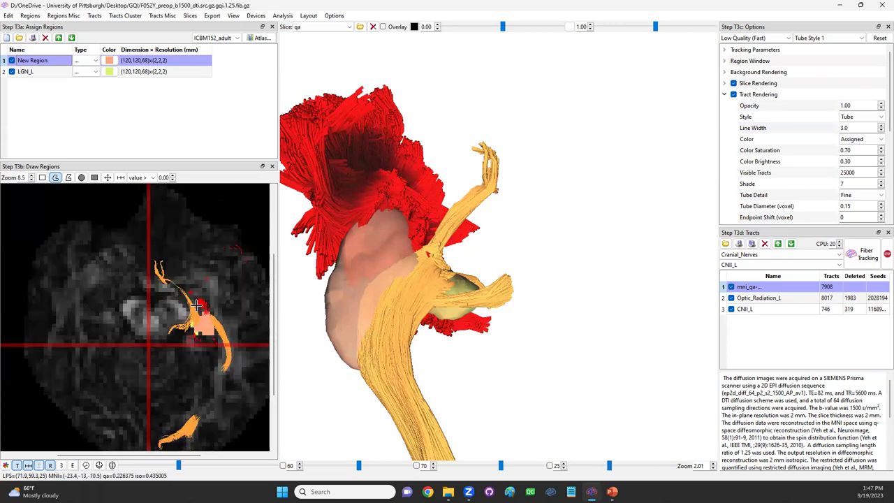
{"action": "scroll", "coordinate": [189, 331], "scroll_direction": "down", "scroll_amount": 1}
{"action": "scroll", "coordinate": [185, 315], "scroll_direction": "down", "scroll_amount": 1}
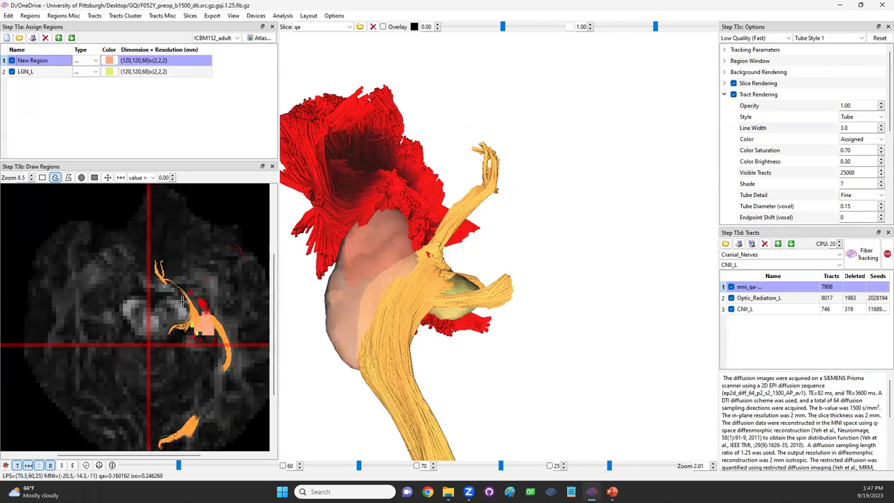
{"action": "scroll", "coordinate": [192, 315], "scroll_direction": "down", "scroll_amount": 1}
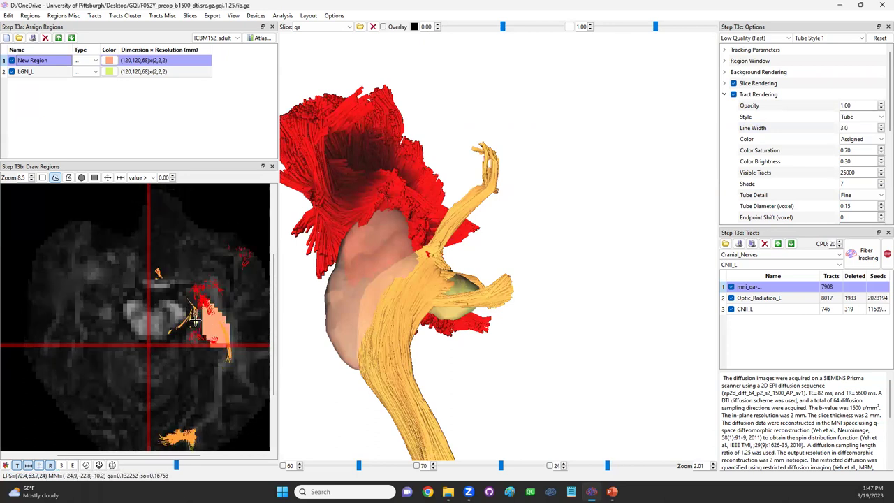
{"action": "scroll", "coordinate": [194, 318], "scroll_direction": "up", "scroll_amount": 1}
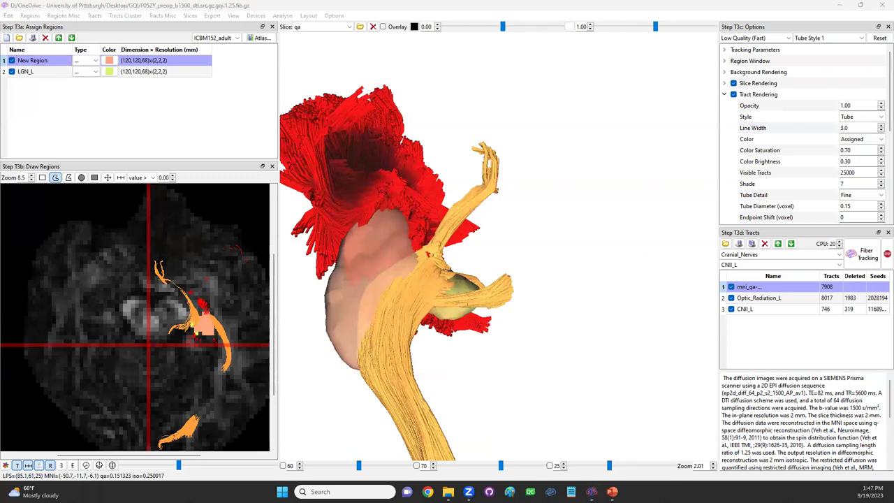
{"action": "left_click", "coordinate": [839, 7]}
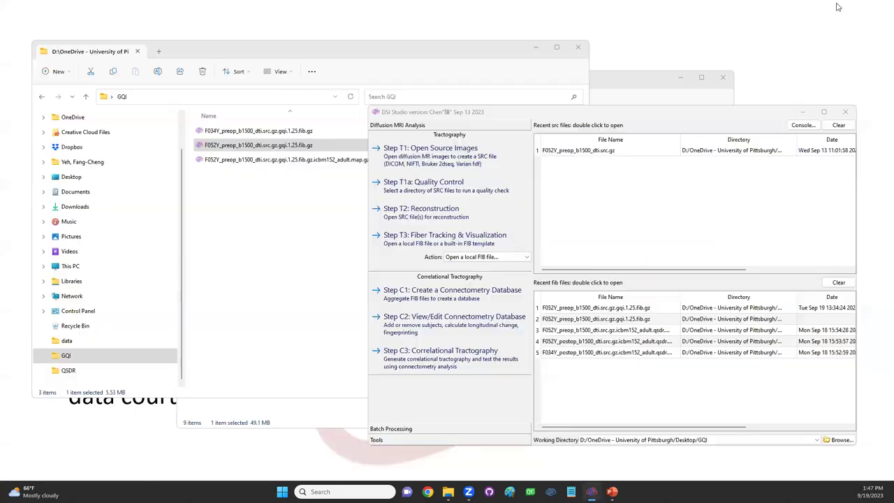
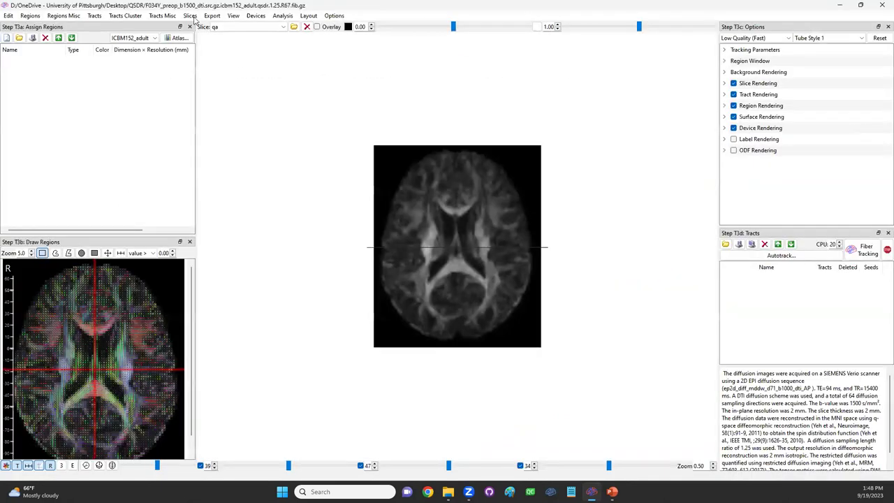
- Insert F034Y_postop_b1500_dti_qa.nii.gz as an additional slice image in the F034Y preoperative data, and expand the tracking parameters
{"action": "left_click", "coordinate": [191, 16]}
{"action": "left_click", "coordinate": [203, 26]}
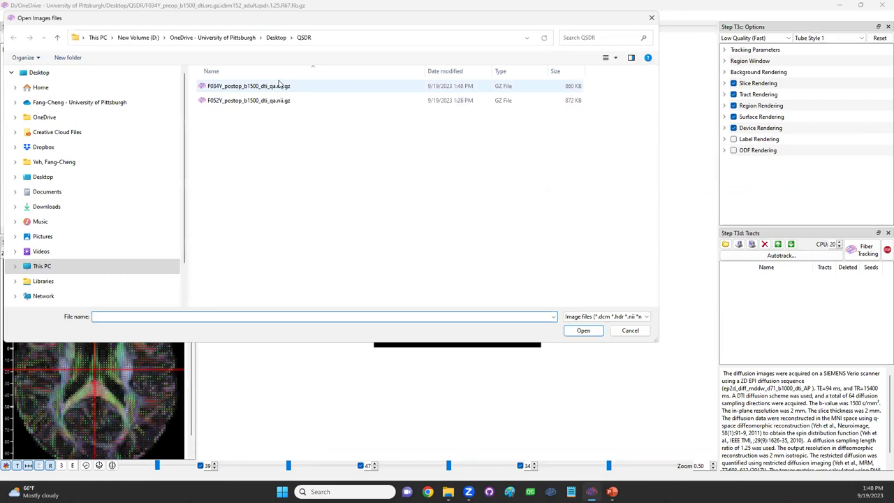
{"action": "left_click", "coordinate": [274, 88]}
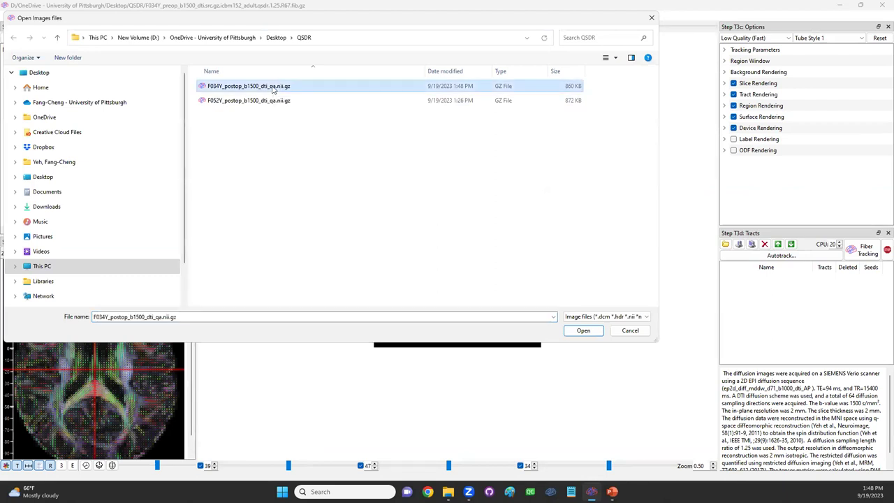
{"action": "double_click", "coordinate": [238, 91]}
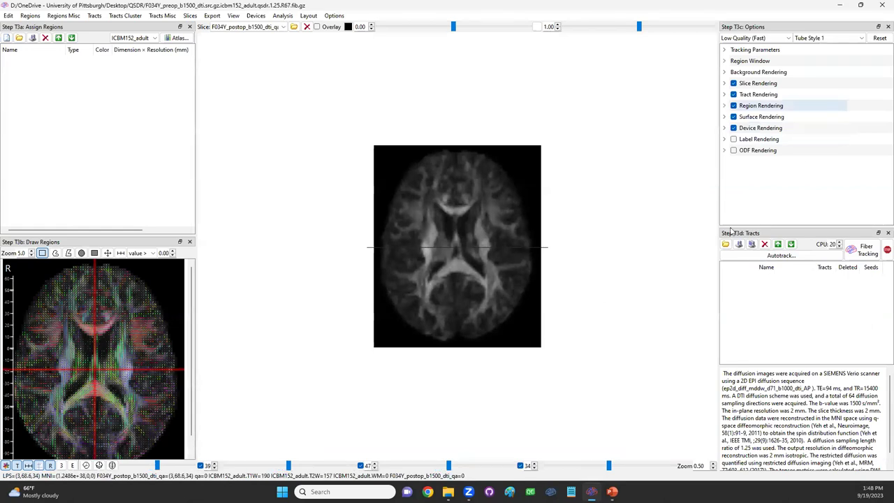
{"action": "left_click", "coordinate": [725, 51]}
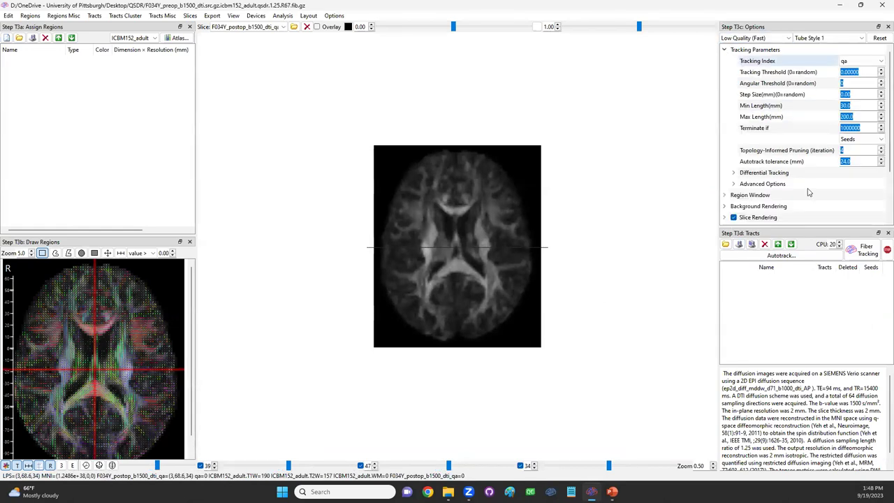
- Run whole-brain fiber tracking with the current parameters, view the result in 3D, and delete the whole_brain tract
{"action": "left_click", "coordinate": [861, 253]}
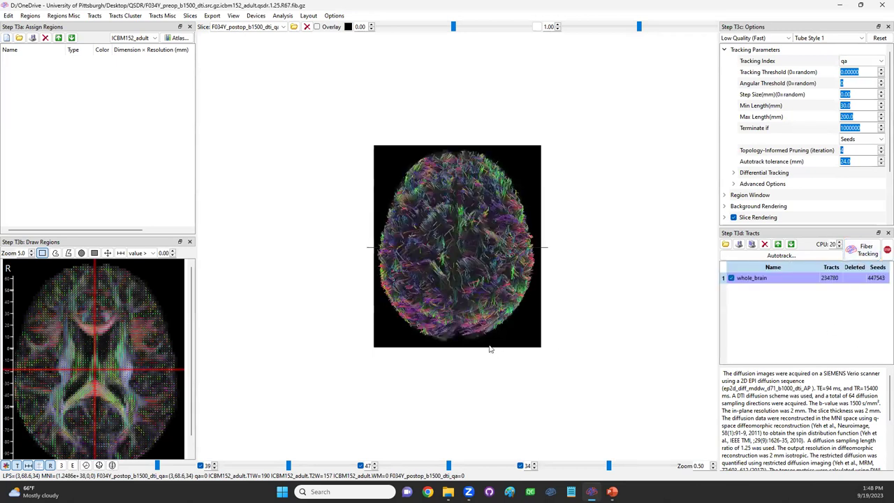
{"action": "left_click_drag", "start_coordinate": [470, 326], "coordinate": [597, 300]}
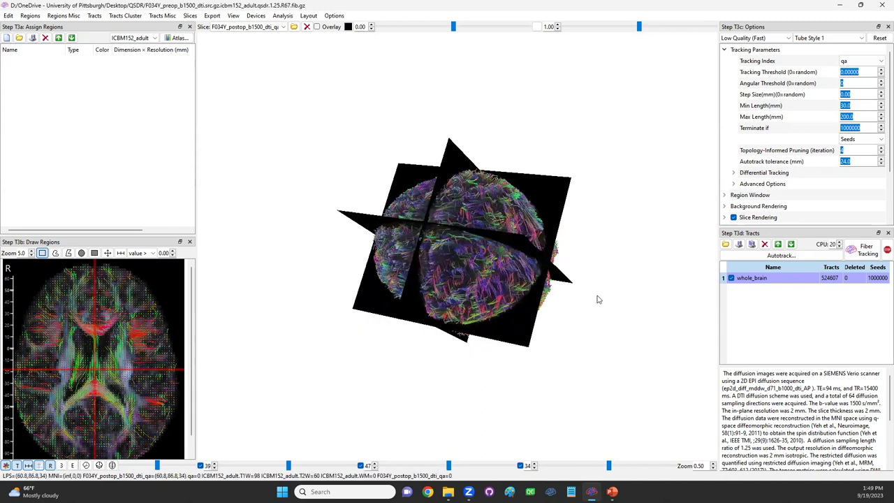
{"action": "left_click", "coordinate": [766, 244]}
- Set the differential tracking Metrics1 to qa and Metrics2 to the F034Y_postop image
{"action": "left_click", "coordinate": [734, 172]}
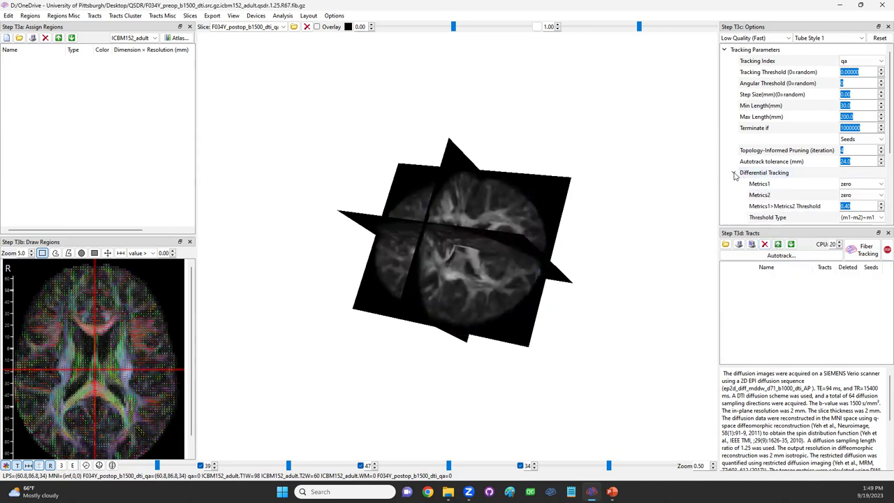
{"action": "left_click", "coordinate": [862, 184]}
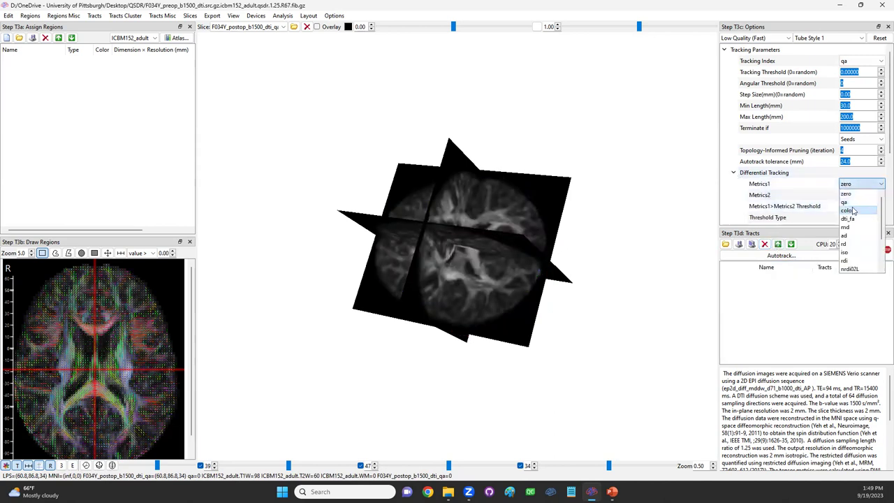
{"action": "left_click", "coordinate": [879, 202]}
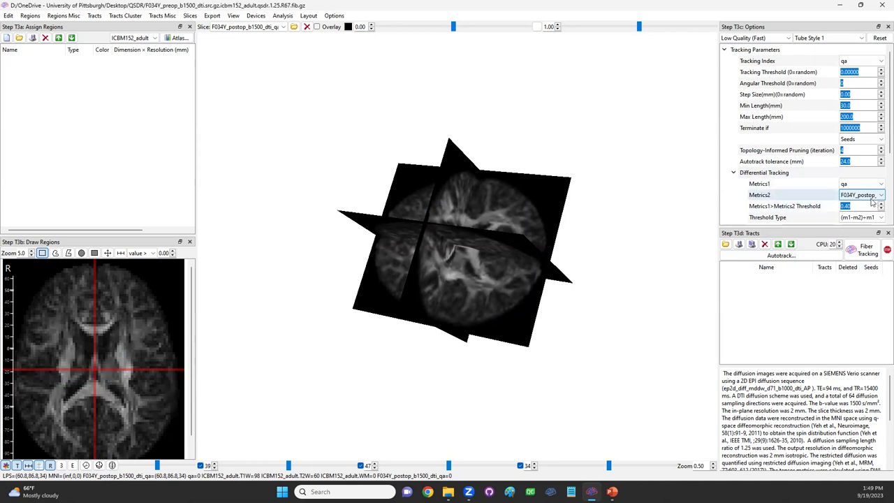
- Run differential fiber tracking with the current settings and inspect the resulting tracts in 3D from the side
{"action": "left_click", "coordinate": [865, 250]}
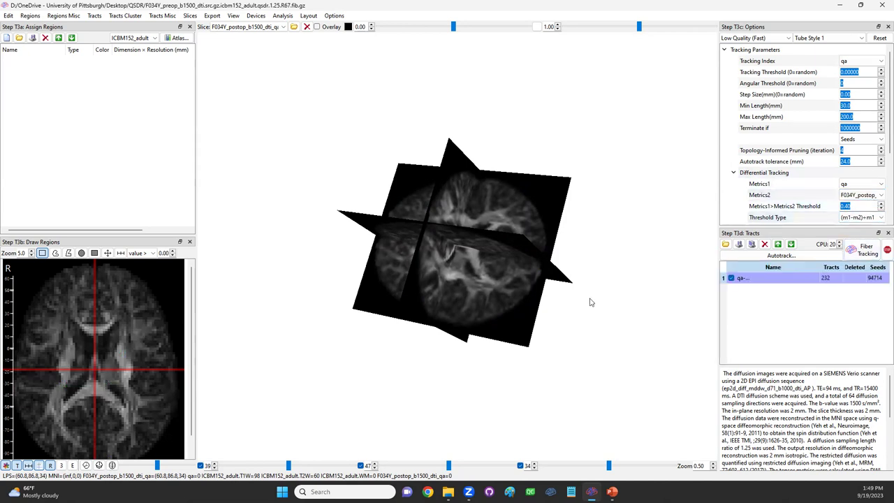
{"action": "mouse_move", "coordinate": [491, 312]}
{"action": "left_mouse_down"}
{"action": "mouse_move", "coordinate": [518, 284]}
{"action": "mouse_move", "coordinate": [503, 240]}
{"action": "mouse_move", "coordinate": [486, 286]}
{"action": "left_mouse_up"}
{"action": "scroll", "coordinate": [467, 317], "scroll_direction": "up", "scroll_amount": 5}
{"action": "left_click_drag", "start_coordinate": [497, 321], "coordinate": [450, 375]}
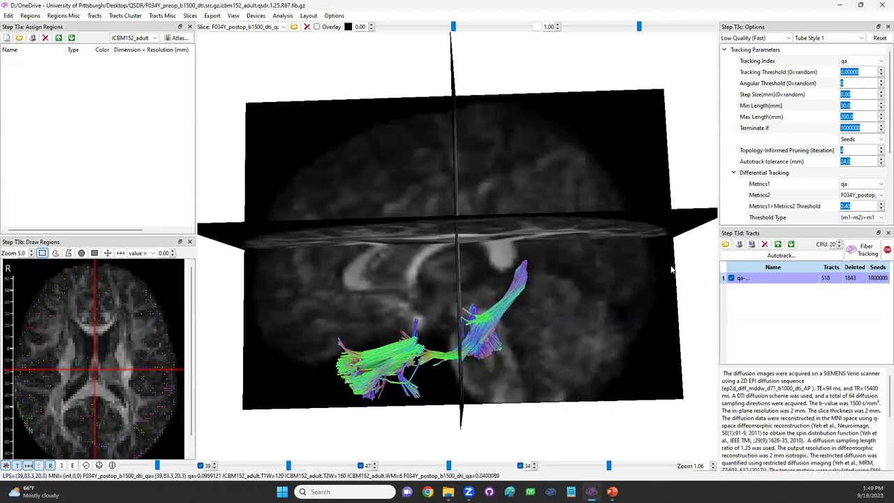
- Set the minimum length to 20 mm and topology-informed pruning to 0, delete the existing tract, and rerun differential tracking
{"action": "scroll", "coordinate": [881, 166], "scroll_direction": "down", "scroll_amount": 1}
{"action": "scroll", "coordinate": [881, 166], "scroll_direction": "down", "scroll_amount": 2}
{"action": "left_click", "coordinate": [736, 196]}
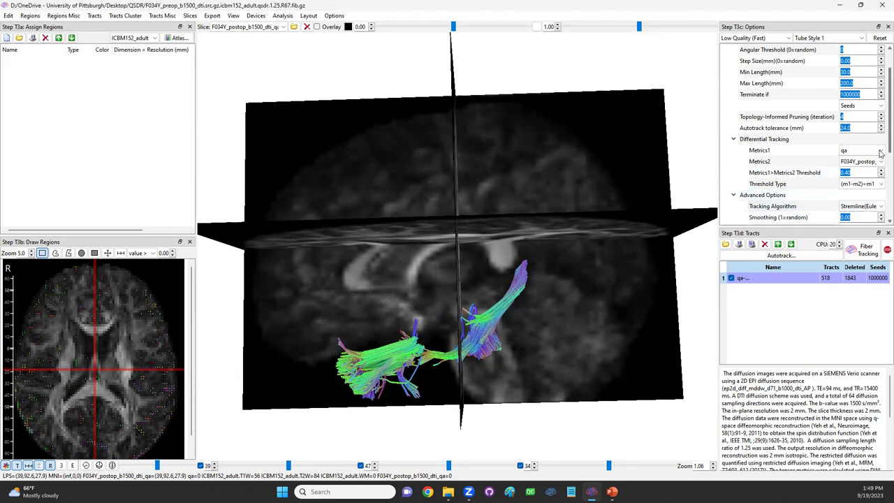
{"action": "scroll", "coordinate": [881, 154], "scroll_direction": "down", "scroll_amount": 3}
{"action": "scroll", "coordinate": [881, 149], "scroll_direction": "up", "scroll_amount": 1}
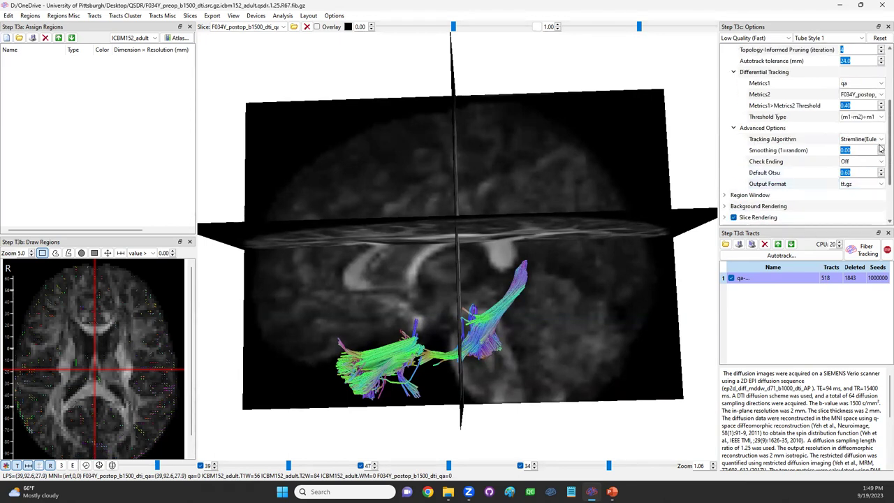
{"action": "scroll", "coordinate": [881, 149], "scroll_direction": "up", "scroll_amount": 3}
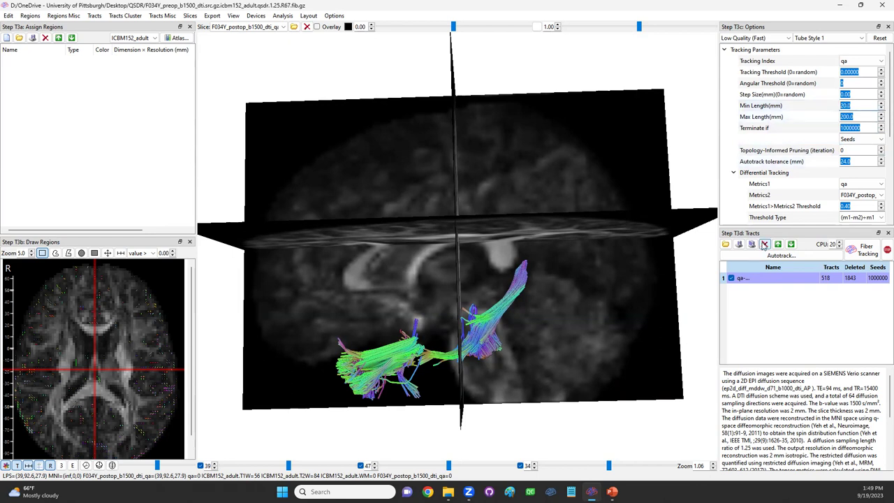
{"action": "left_click", "coordinate": [866, 251]}
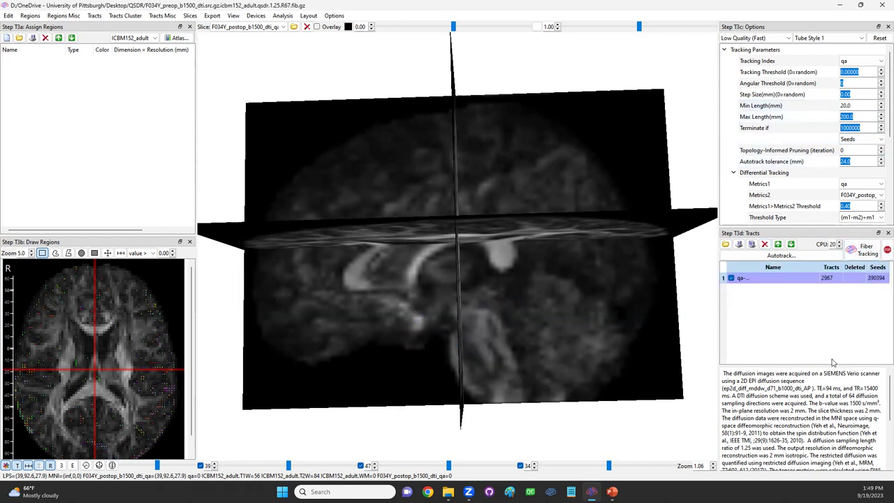
- Hide the slice planes in 3D and apply topology-informed pruning to the differential tracts
{"action": "mouse_move", "coordinate": [510, 329]}
{"action": "left_mouse_down"}
{"action": "mouse_move", "coordinate": [525, 329]}
{"action": "mouse_move", "coordinate": [517, 329]}
{"action": "left_mouse_up"}
{"action": "left_click_drag", "start_coordinate": [401, 348], "coordinate": [377, 369]}
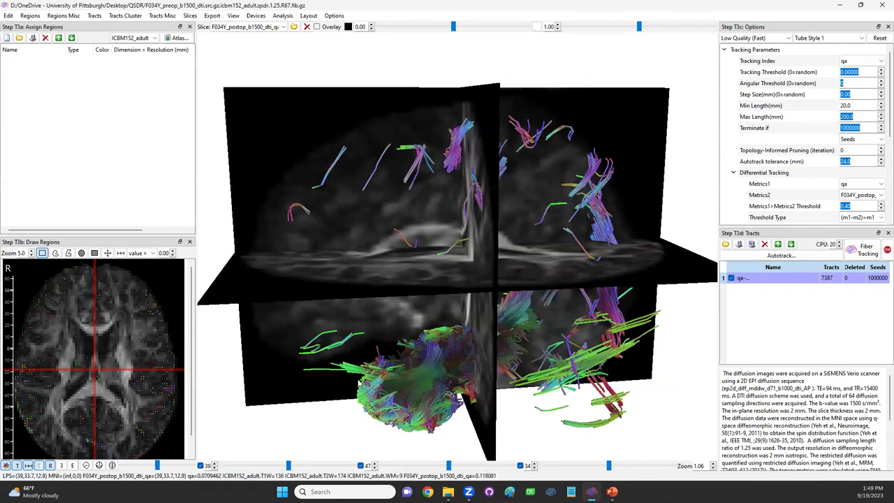
{"action": "left_click_drag", "start_coordinate": [450, 396], "coordinate": [435, 189]}
{"action": "left_click_drag", "start_coordinate": [437, 328], "coordinate": [458, 305]}
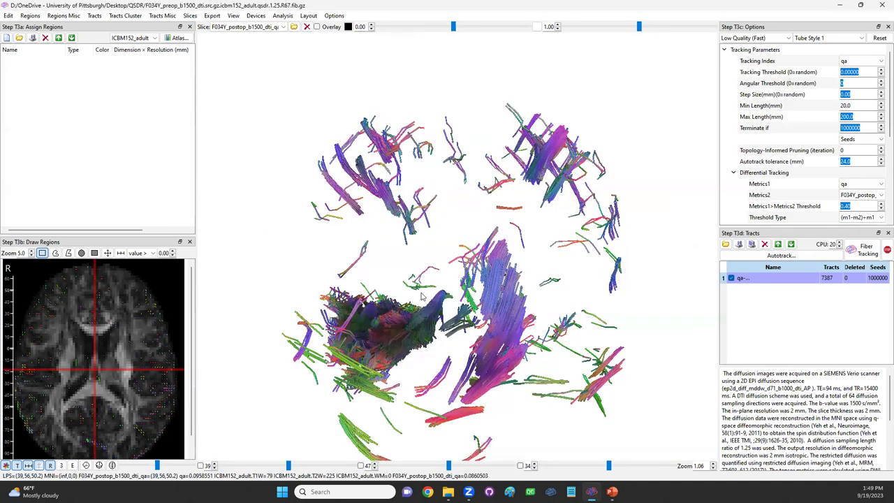
{"action": "left_click", "coordinate": [9, 15]}
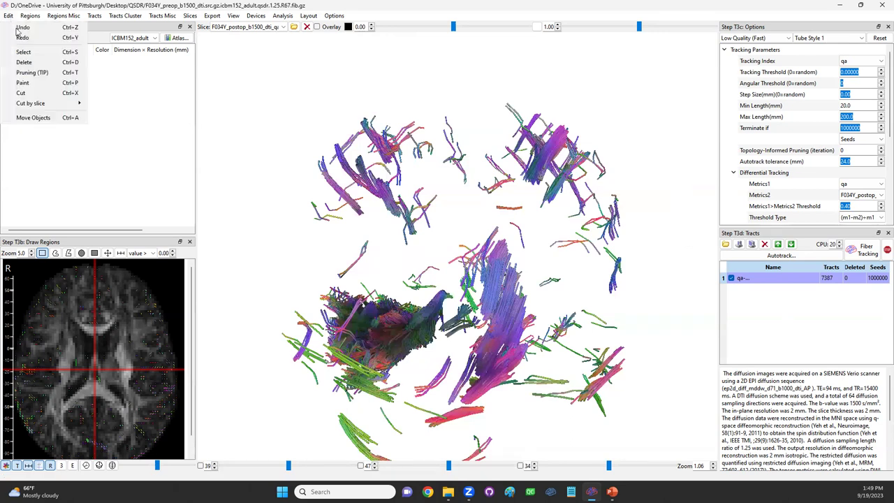
{"action": "left_click", "coordinate": [32, 72]}
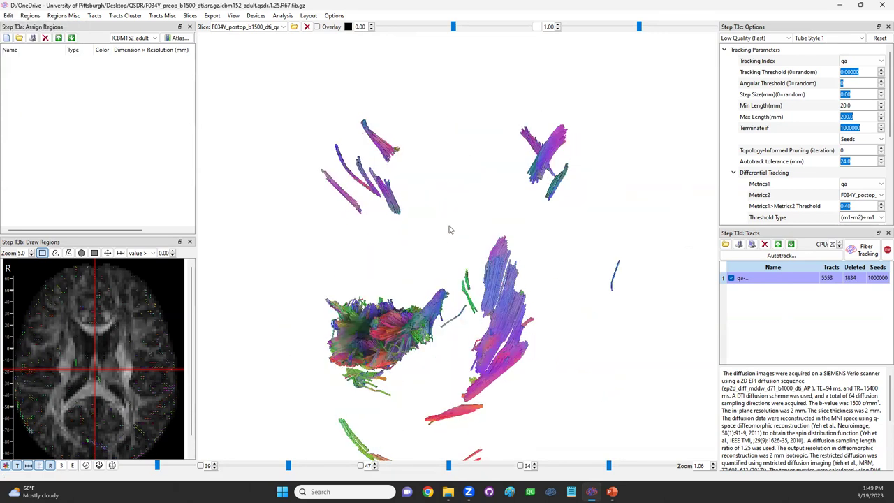
{"action": "left_click_drag", "start_coordinate": [508, 358], "coordinate": [488, 262]}
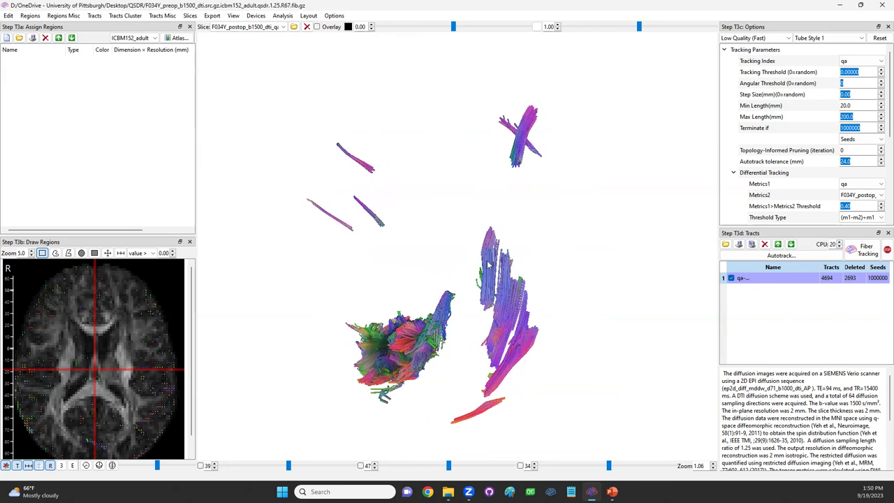
{"action": "left_click_drag", "start_coordinate": [553, 373], "coordinate": [606, 447]}
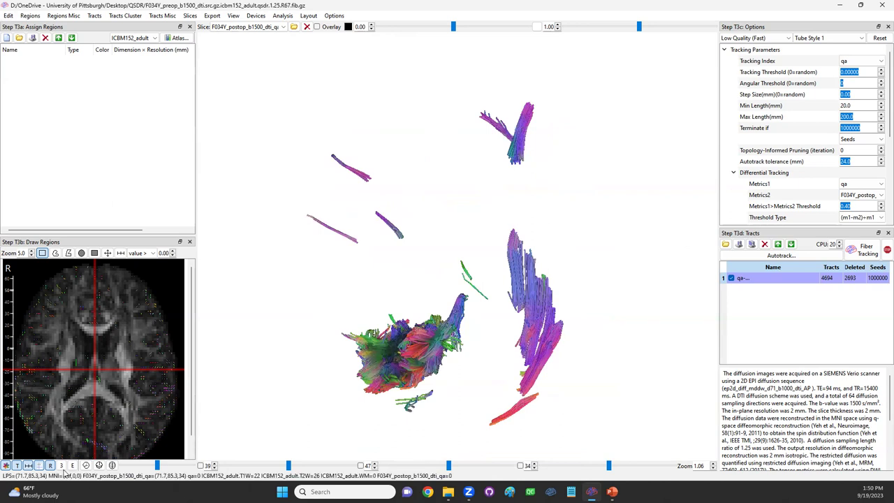
- Delete the long purple bundle and the stray bundles outside the main cluster in the 3D view
{"action": "left_click_drag", "start_coordinate": [149, 467], "coordinate": [149, 466]}
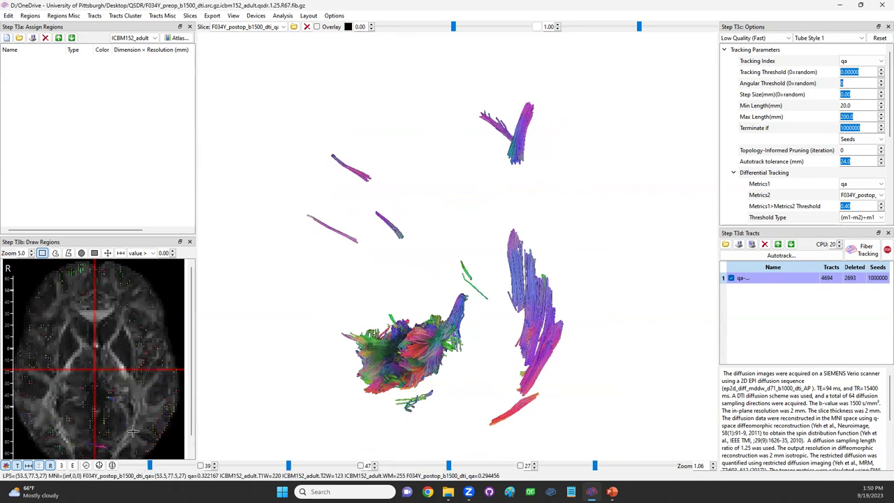
{"action": "mouse_move", "coordinate": [500, 253]}
{"action": "left_mouse_down", "text": "ctrl"}
{"action": "mouse_move", "coordinate": [591, 413]}
{"action": "mouse_move", "coordinate": [565, 382]}
{"action": "left_mouse_up", "text": "ctrl"}
{"action": "left_click_drag", "start_coordinate": [504, 257], "coordinate": [535, 212]}
{"action": "left_click_drag", "start_coordinate": [510, 163], "coordinate": [543, 184], "text": "ctrl"}
- Show the axial plane in 3D and move it to slice 23 to locate the remaining tracts
{"action": "mouse_move", "coordinate": [557, 306]}
{"action": "left_mouse_down"}
{"action": "mouse_move", "coordinate": [496, 287]}
{"action": "mouse_move", "coordinate": [465, 310]}
{"action": "mouse_move", "coordinate": [466, 342]}
{"action": "mouse_move", "coordinate": [474, 265]}
{"action": "mouse_move", "coordinate": [518, 263]}
{"action": "mouse_move", "coordinate": [484, 315]}
{"action": "mouse_move", "coordinate": [527, 466]}
{"action": "left_mouse_up"}
{"action": "left_click", "coordinate": [521, 466]}
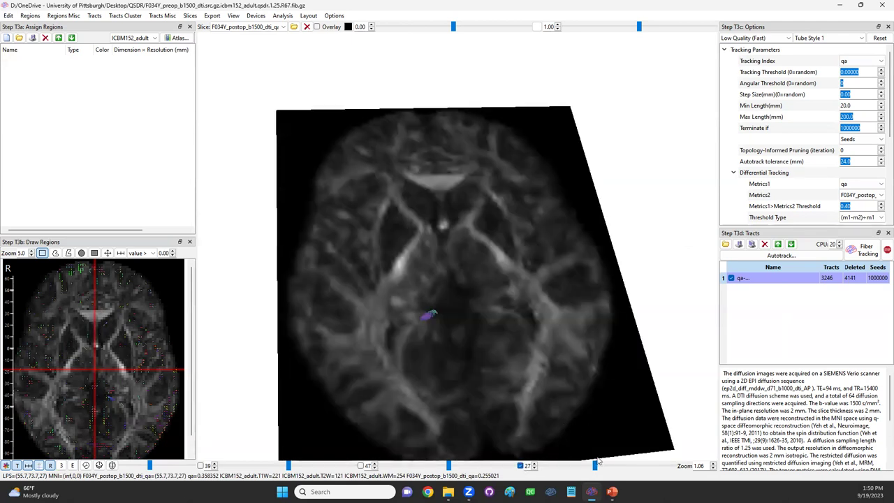
{"action": "mouse_move", "coordinate": [595, 467]}
{"action": "left_mouse_down"}
{"action": "mouse_move", "coordinate": [559, 478]}
{"action": "mouse_move", "coordinate": [584, 477]}
{"action": "left_mouse_up"}
- Save the current tract in MNI coordinates space data as mni-qa-F034Y_postop_b1500_dti_qa_0.4.tt.gz in the QSDR folder
{"action": "left_click", "coordinate": [162, 15]}
{"action": "left_click", "coordinate": [162, 15]}
{"action": "left_click", "coordinate": [95, 15]}
{"action": "mouse_move", "coordinate": [123, 68]}
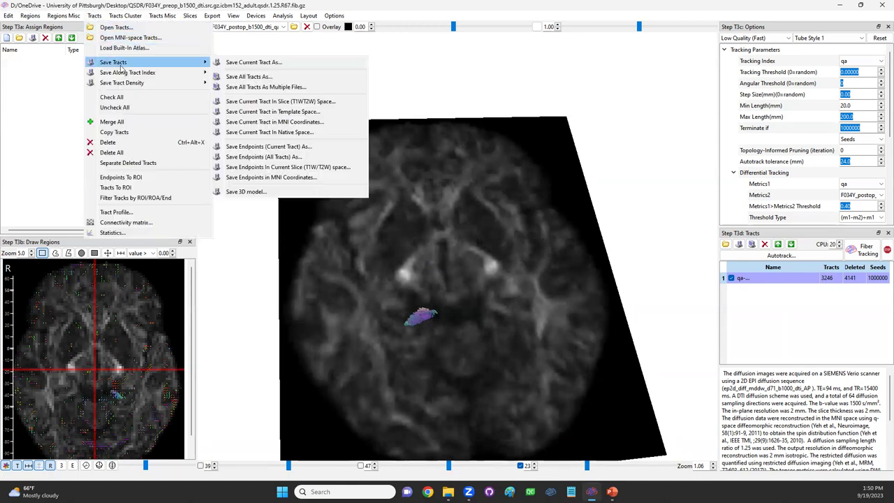
{"action": "left_click", "coordinate": [241, 63]}
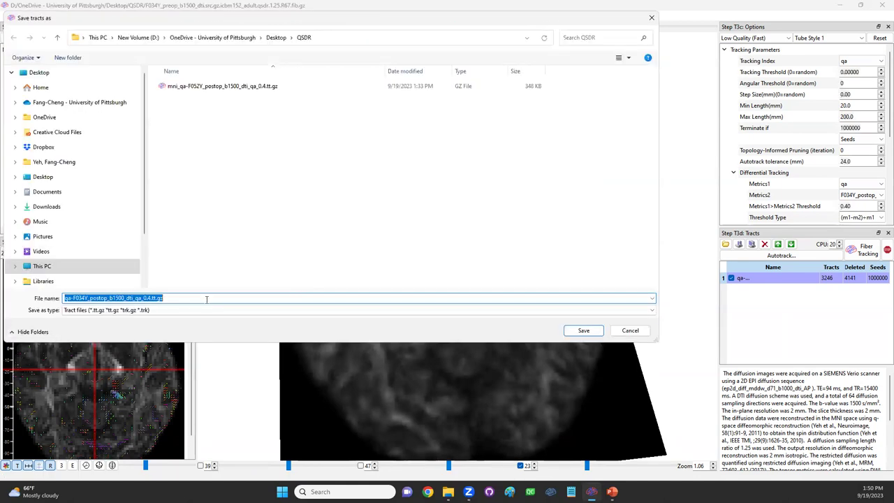
{"action": "left_click", "coordinate": [210, 299]}
{"action": "key", "text": "Home"}
{"action": "type", "text": "mni"}
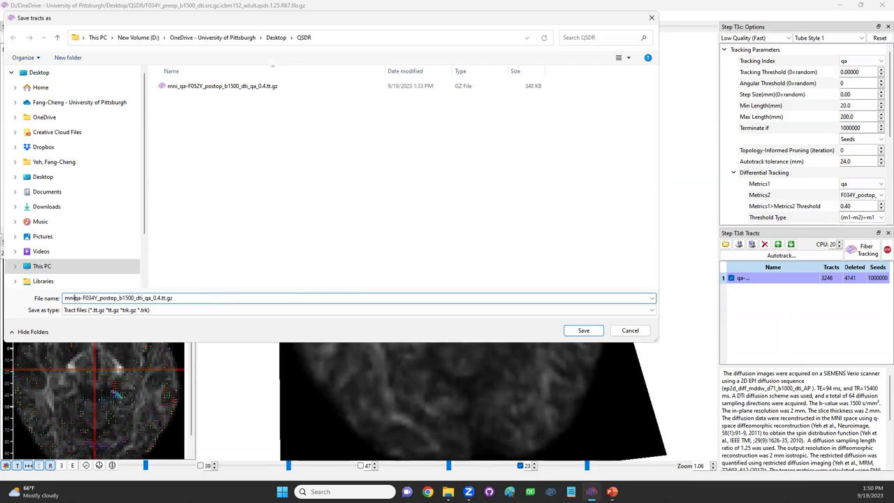
{"action": "type", "text": "_"}
{"action": "key", "text": "Return"}
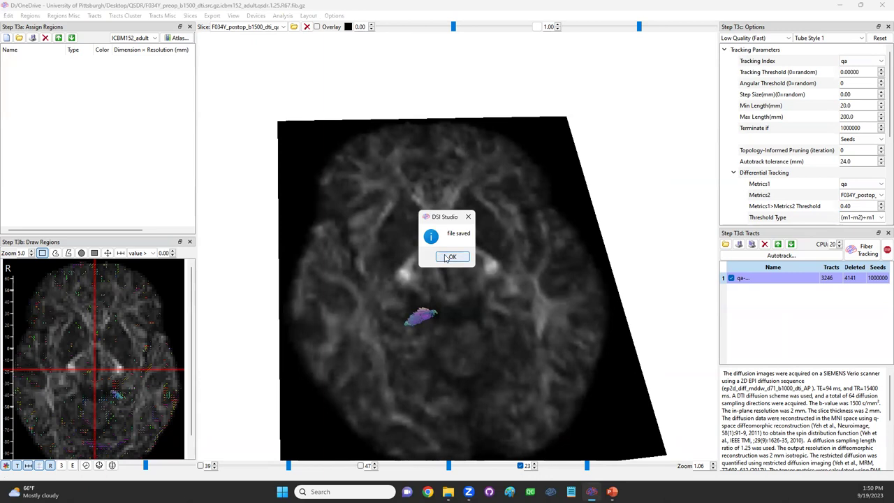
{"action": "left_click", "coordinate": [447, 257]}
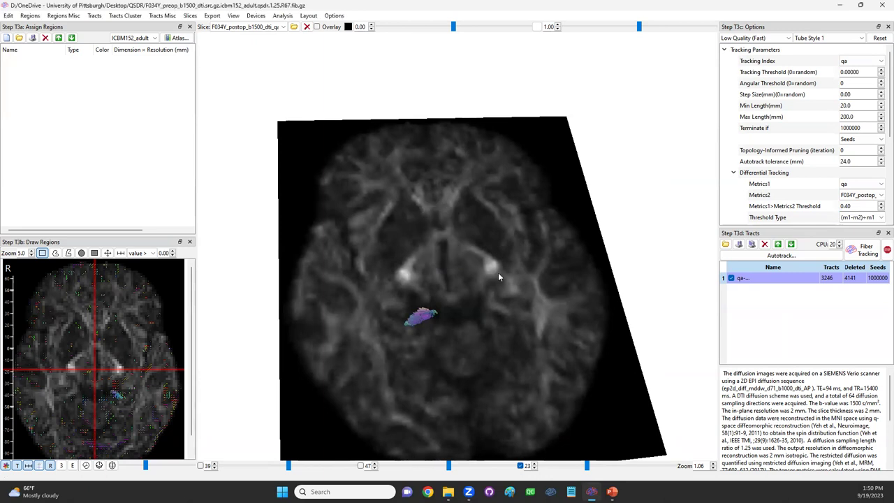
- Close the QSDR tracking window and open F034Y_preop_b1500_dti.src.gz.gqi.1.25.fib.gz from the GQI folder for fiber tracking
{"action": "left_click", "coordinate": [878, 8]}
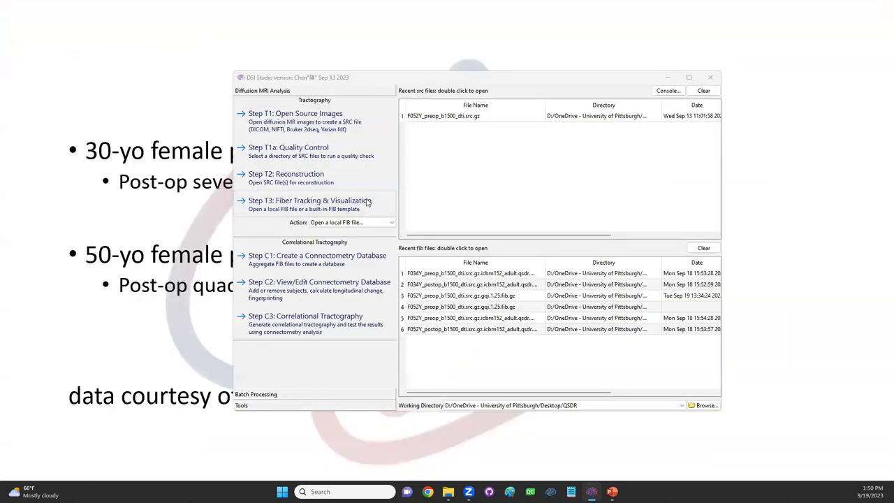
{"action": "left_click", "coordinate": [366, 204]}
{"action": "left_click", "coordinate": [508, 112]}
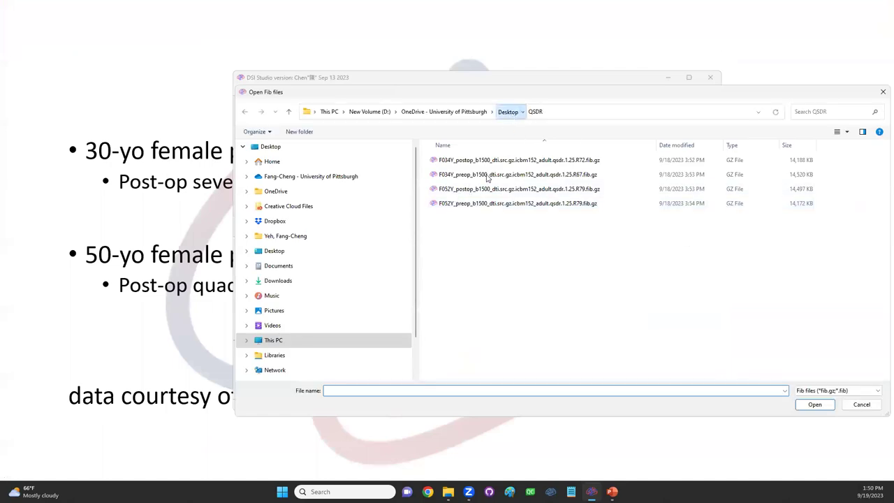
{"action": "left_click", "coordinate": [510, 183]}
{"action": "double_click", "coordinate": [510, 183]}
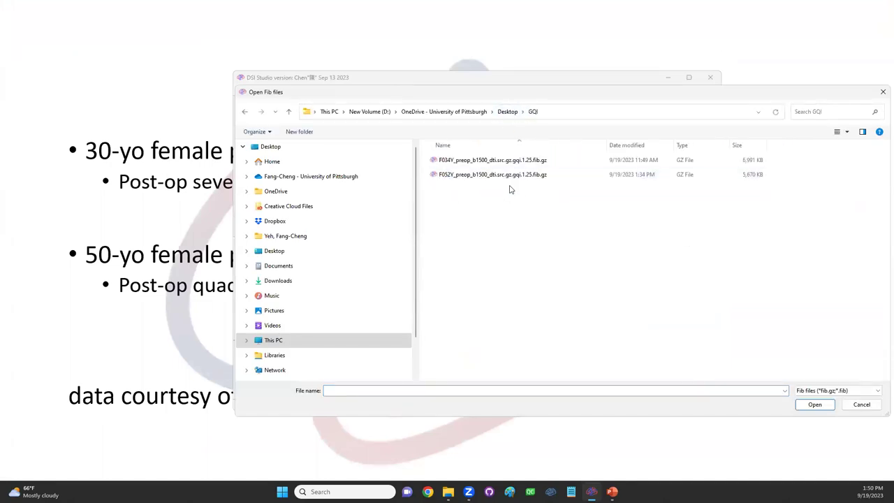
{"action": "left_click", "coordinate": [539, 176]}
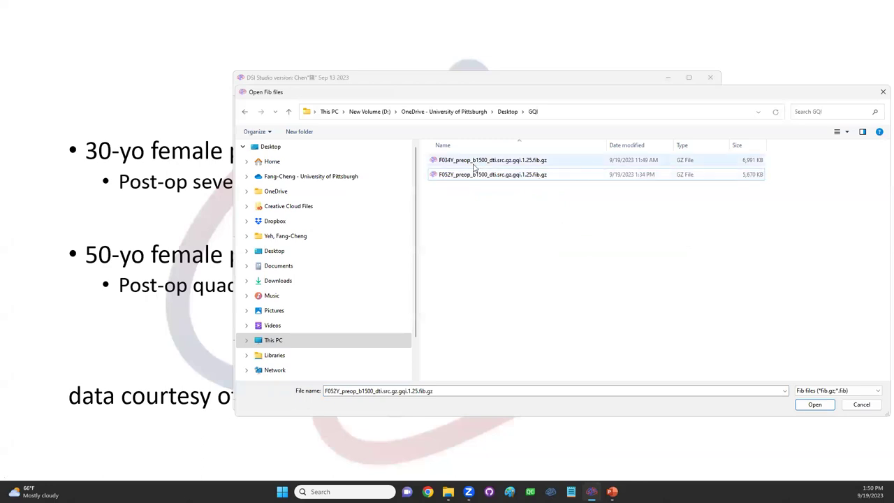
{"action": "left_click", "coordinate": [452, 162]}
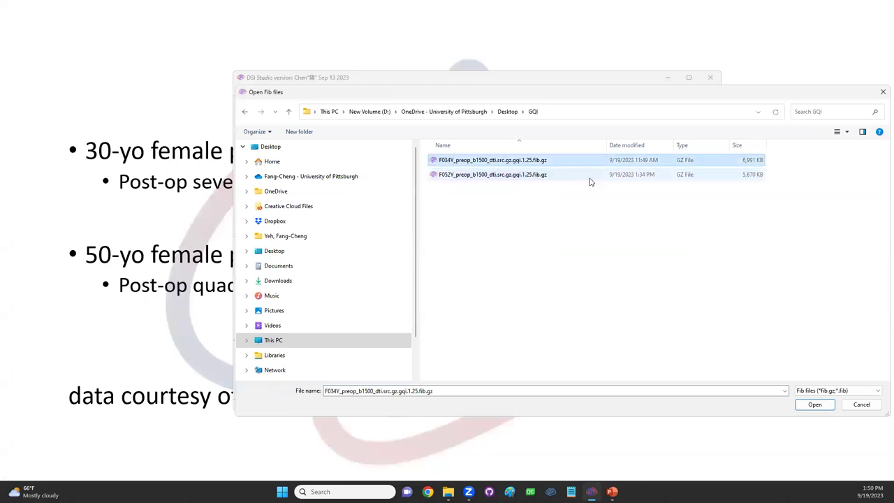
{"action": "left_click", "coordinate": [816, 406]}
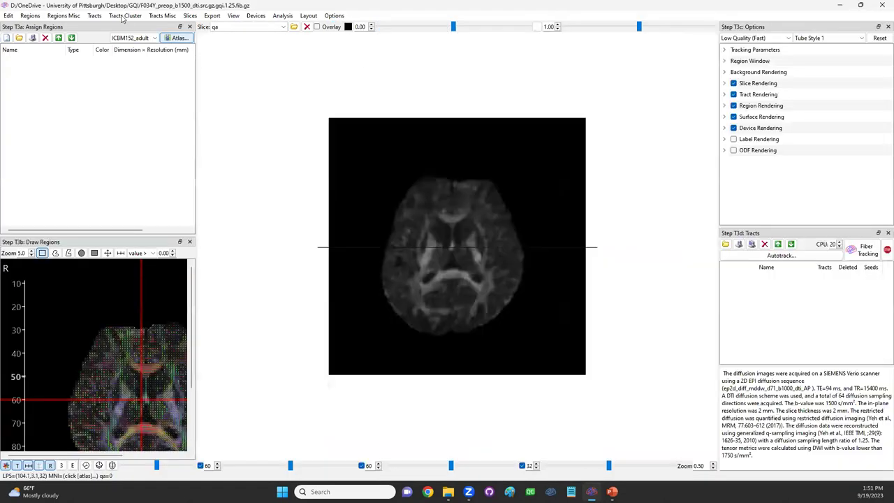
- Load mni-qa-F034Y_postop_b1500_dti_qa_0.4.tt.gz from the QSDR folder as an MNI-space tract
{"action": "left_click", "coordinate": [125, 15]}
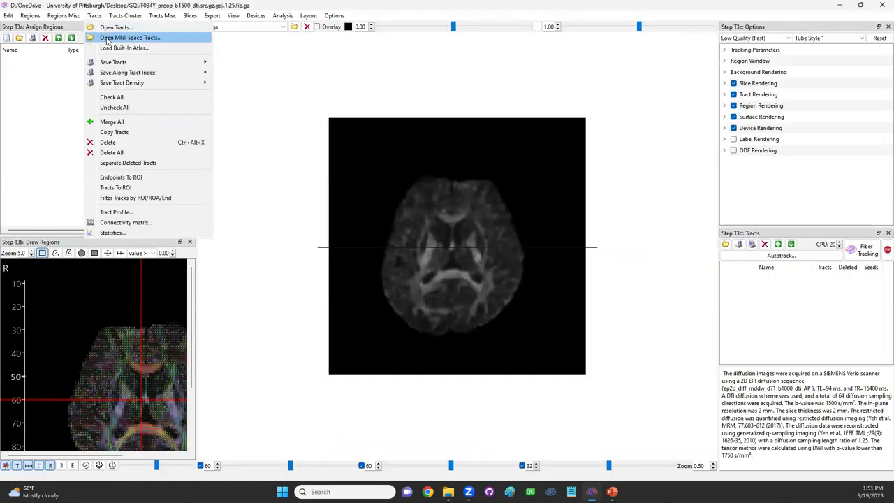
{"action": "left_click", "coordinate": [108, 40]}
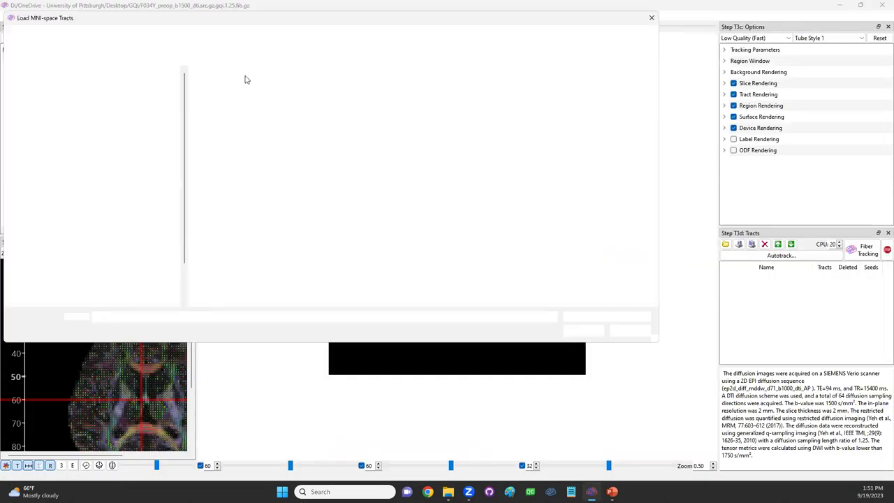
{"action": "left_click", "coordinate": [277, 39]}
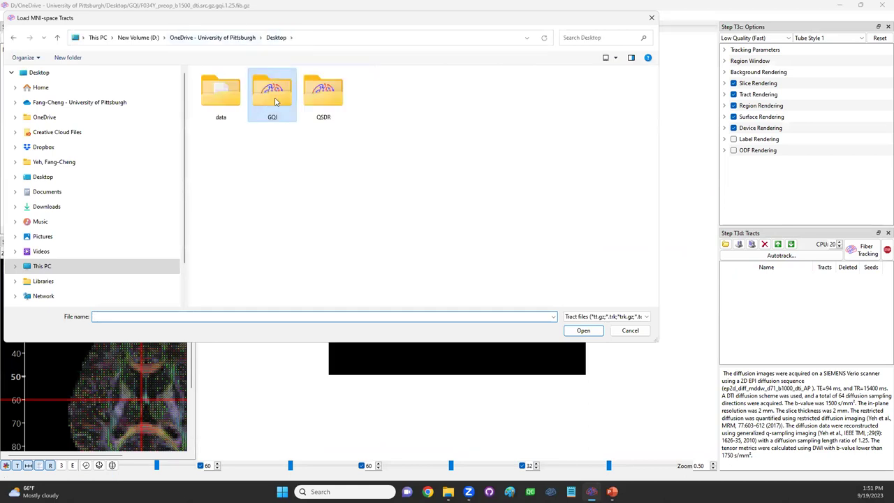
{"action": "double_click", "coordinate": [332, 107]}
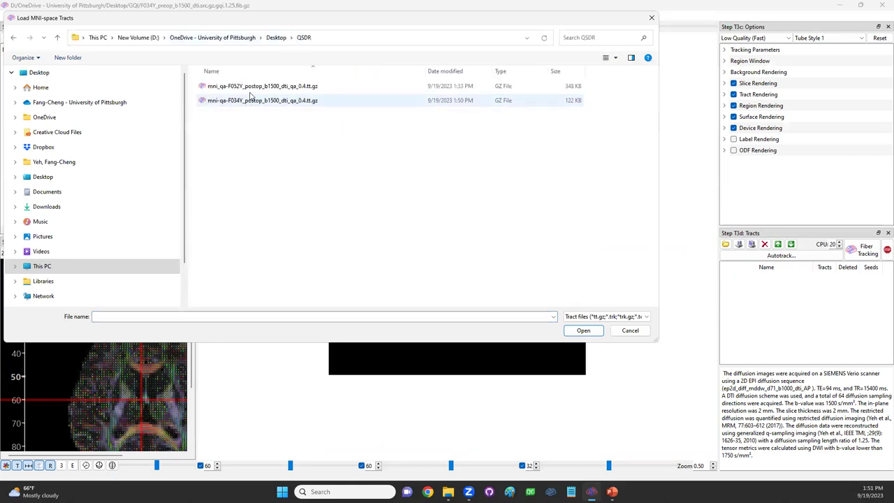
{"action": "left_click", "coordinate": [255, 87]}
{"action": "left_click", "coordinate": [259, 102]}
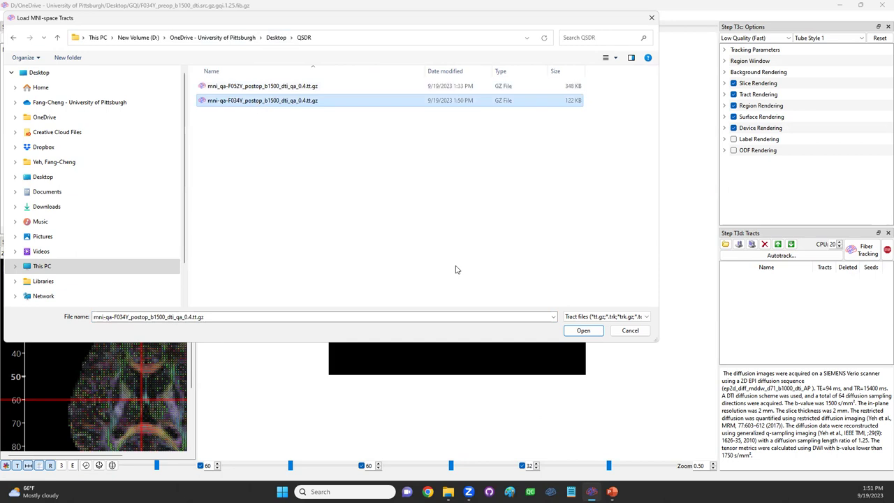
{"action": "left_click", "coordinate": [584, 331]}
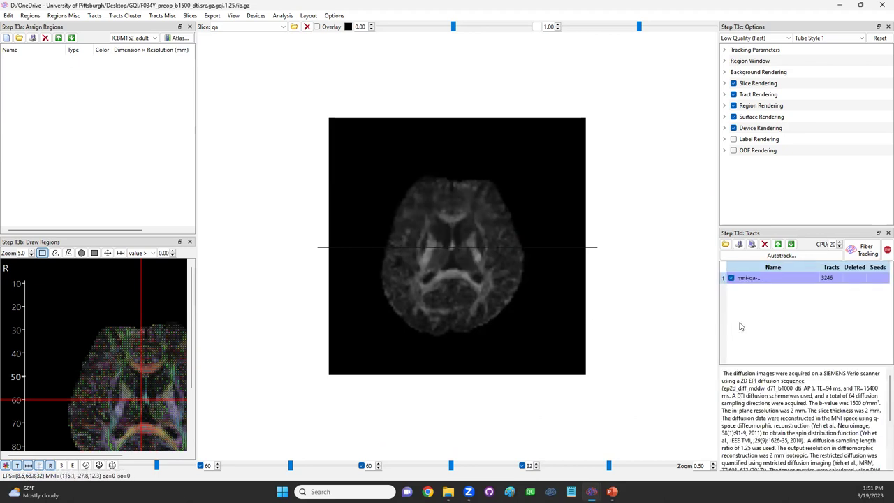
- Hide the loaded MNI tract and run automatic fiber tracking for Optic_Radiation_L from the Short_Projection_Pathways group
{"action": "left_click", "coordinate": [732, 281]}
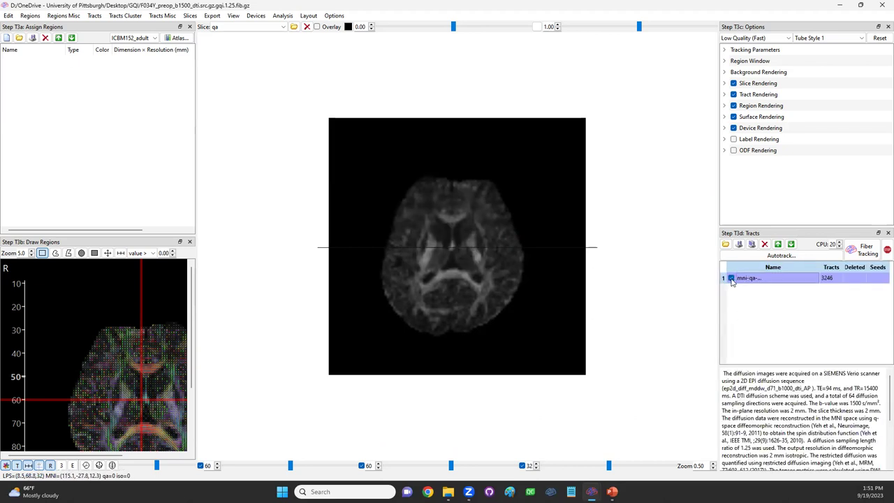
{"action": "left_click", "coordinate": [803, 257]}
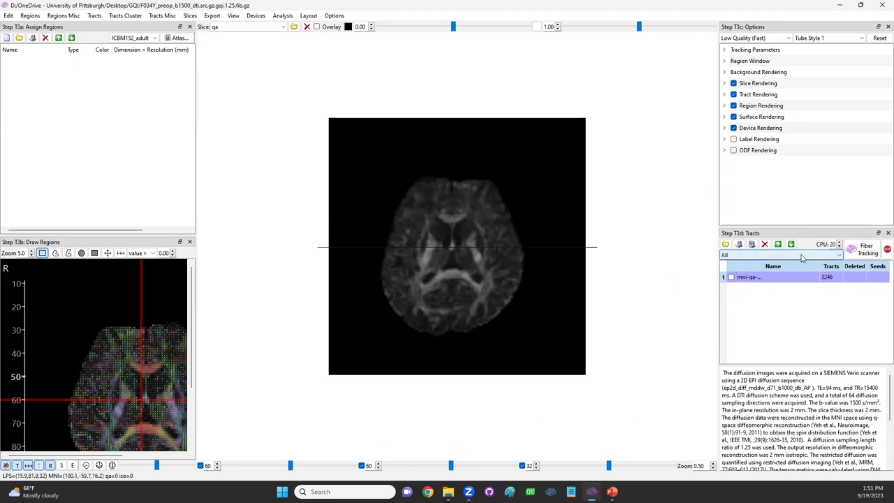
{"action": "left_click", "coordinate": [799, 256]}
{"action": "left_click", "coordinate": [754, 305]}
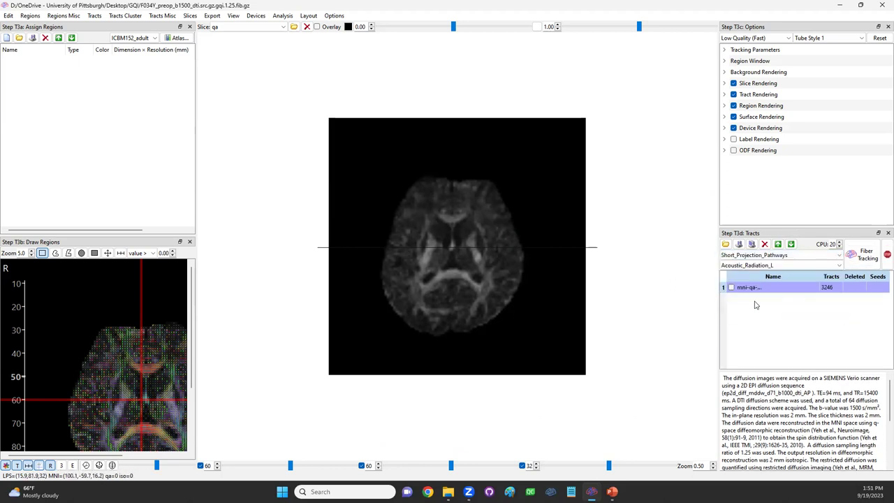
{"action": "left_click", "coordinate": [781, 265]}
{"action": "scroll", "coordinate": [766, 301], "scroll_direction": "down", "scroll_amount": 5}
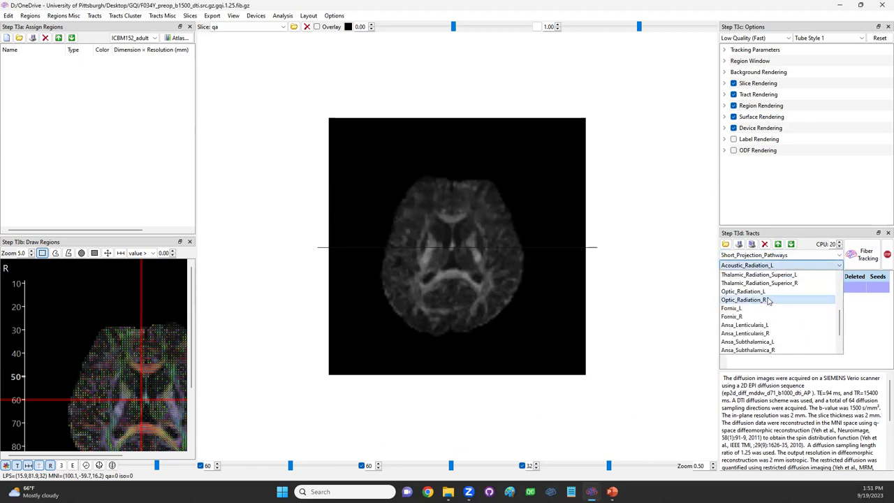
{"action": "left_click", "coordinate": [766, 292]}
- Hide the sagittal, coronal and axial slices in 3D to inspect the left optic radiation tract on its own
{"action": "left_click_drag", "start_coordinate": [514, 302], "coordinate": [517, 219]}
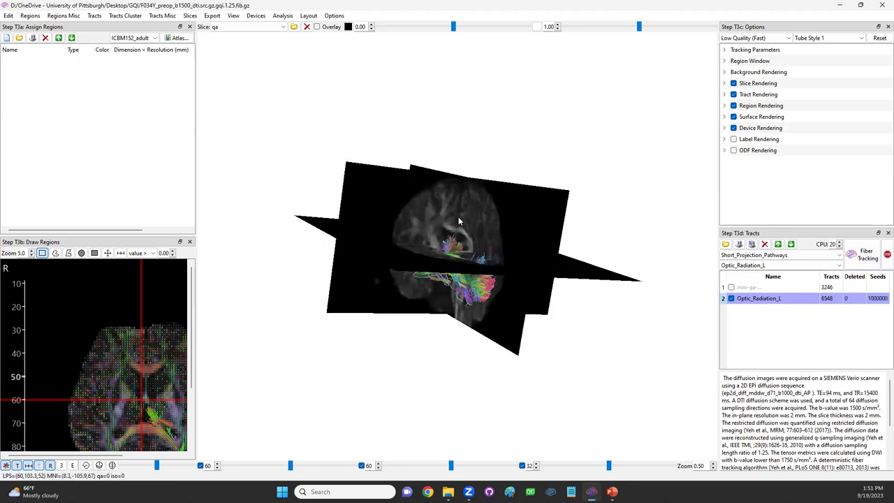
{"action": "key", "text": "ctrl+x"}
{"action": "key", "text": "ctrl+y"}
{"action": "key", "text": "ctrl+z"}
{"action": "left_click_drag", "start_coordinate": [493, 275], "coordinate": [570, 268]}
{"action": "scroll", "coordinate": [423, 324], "scroll_direction": "up", "scroll_amount": 5}
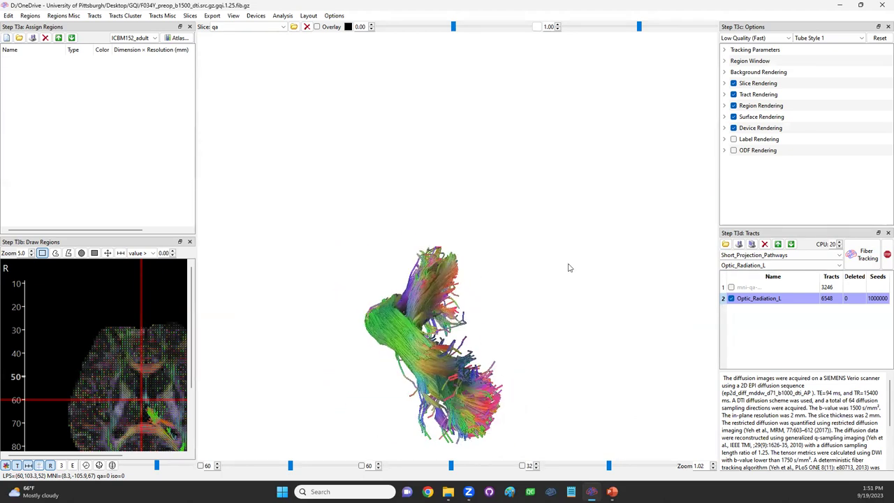
- Delete the Optic_Radiation_L tract and track it again with an autotrack tolerance of 16 mm
{"action": "left_click", "coordinate": [725, 50]}
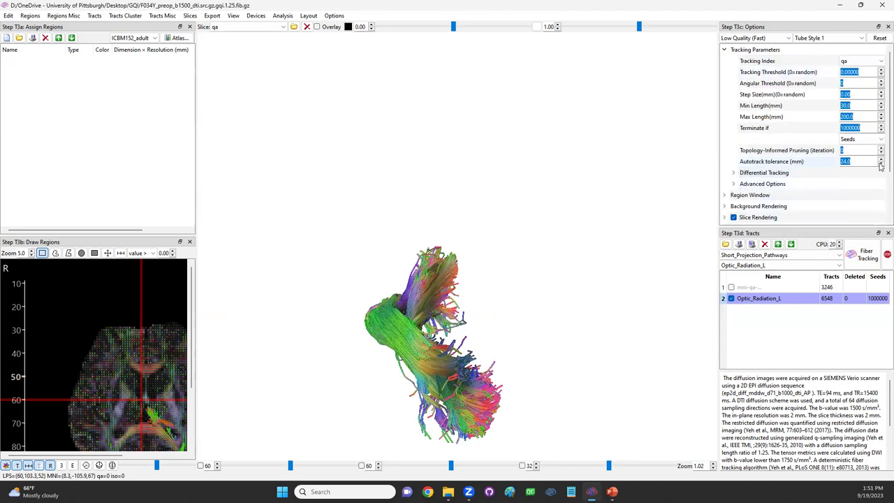
{"action": "left_click", "coordinate": [765, 244]}
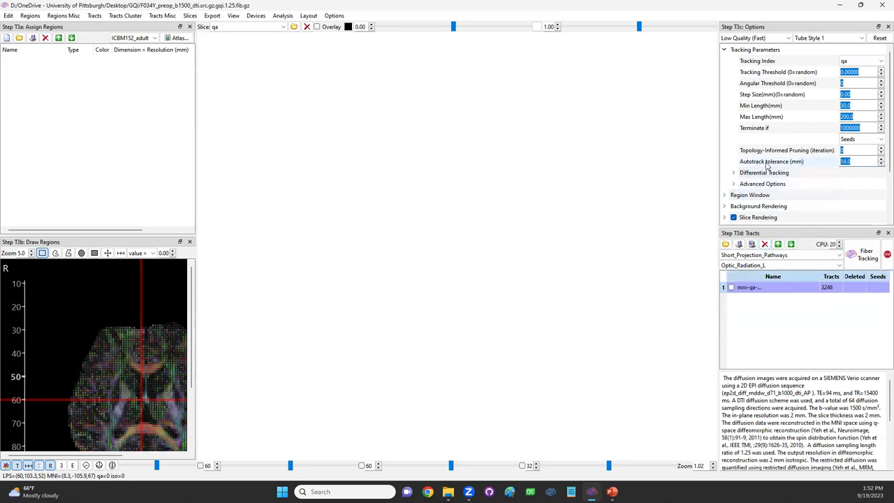
{"action": "left_click", "coordinate": [866, 255]}
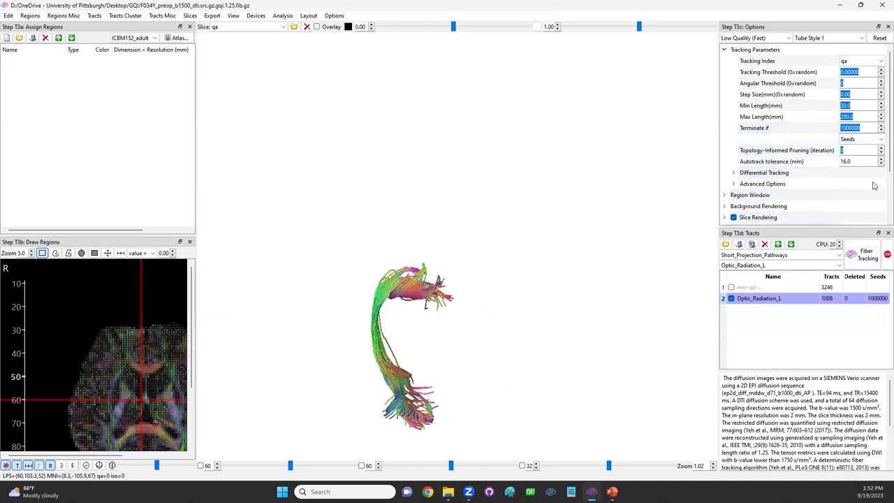
- Set tracking to terminate at 5000 tracts instead of seeds and rerun fiber tracking for the left optic radiation
{"action": "left_click", "coordinate": [866, 140]}
{"action": "left_click", "coordinate": [854, 151]}
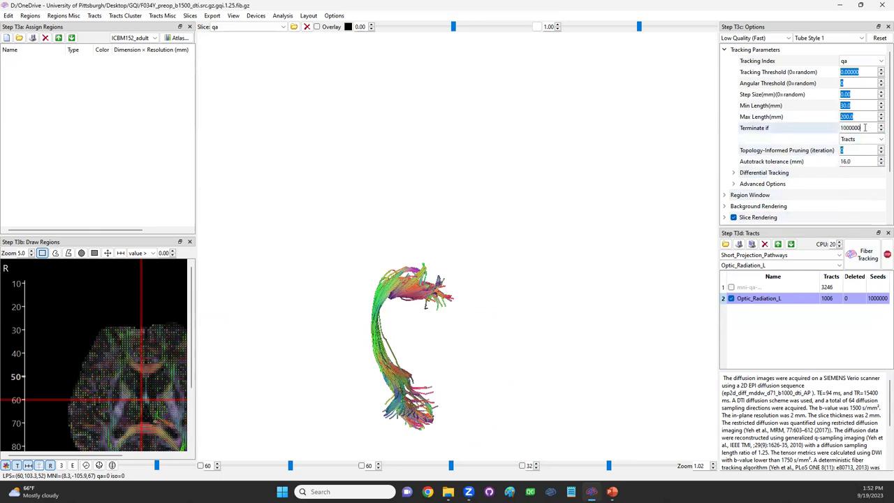
{"action": "type", "text": "5000"}
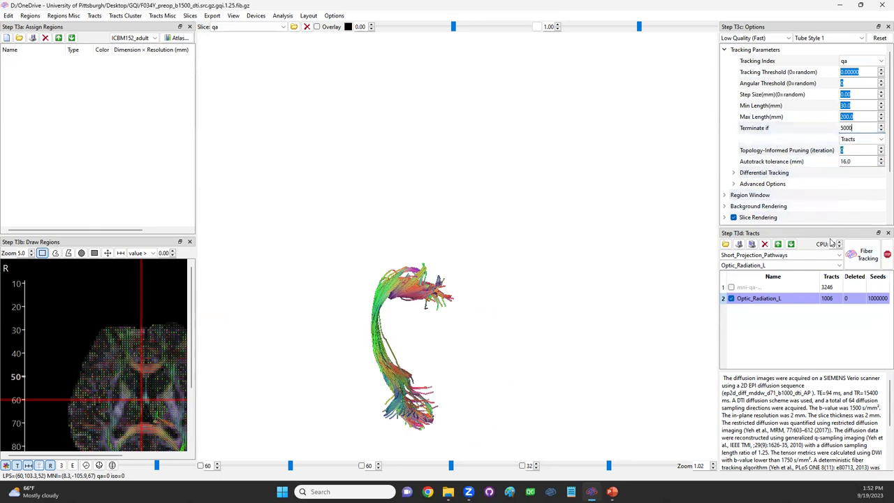
{"action": "left_click", "coordinate": [858, 260]}
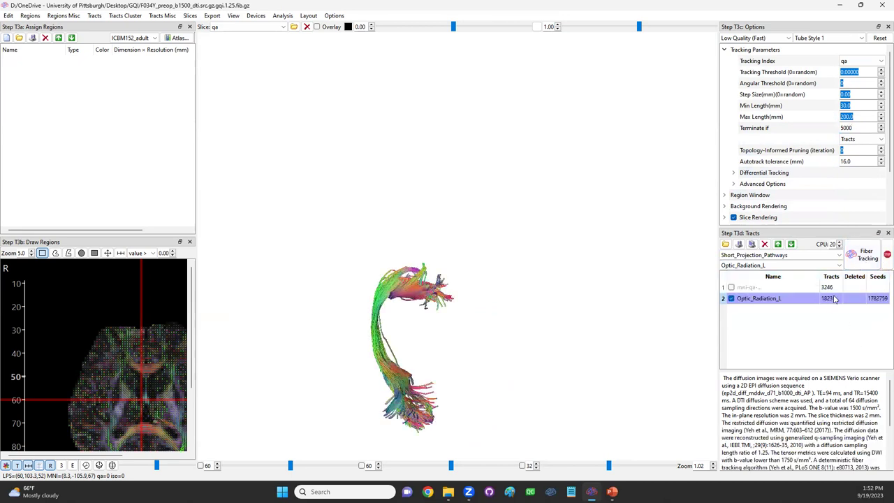
- Cut away the stray fibers that branch off the main bundle of the left optic radiation
{"action": "left_click_drag", "start_coordinate": [469, 304], "coordinate": [439, 246]}
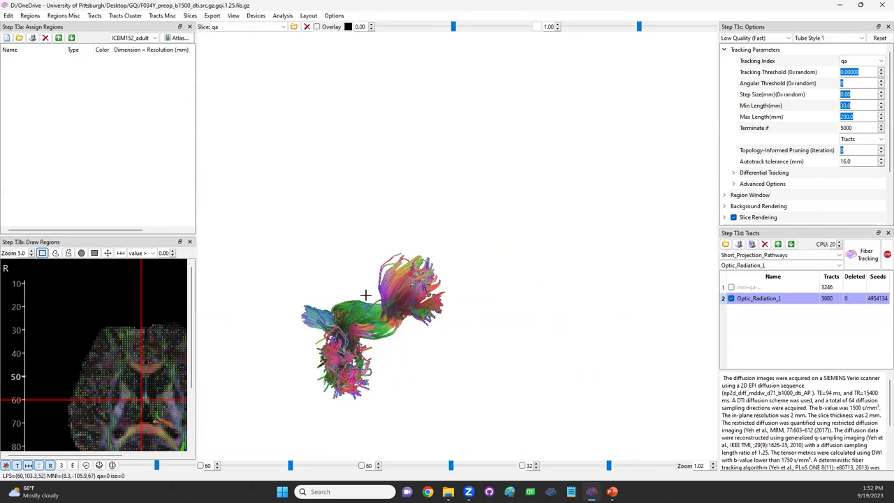
{"action": "mouse_move", "coordinate": [438, 292]}
{"action": "left_mouse_down", "text": "ctrl"}
{"action": "mouse_move", "coordinate": [466, 289]}
{"action": "mouse_move", "coordinate": [450, 302]}
{"action": "mouse_move", "coordinate": [473, 314]}
{"action": "mouse_move", "coordinate": [521, 314]}
{"action": "mouse_move", "coordinate": [505, 337]}
{"action": "mouse_move", "coordinate": [504, 357]}
{"action": "mouse_move", "coordinate": [446, 295]}
{"action": "left_mouse_up", "text": "ctrl"}
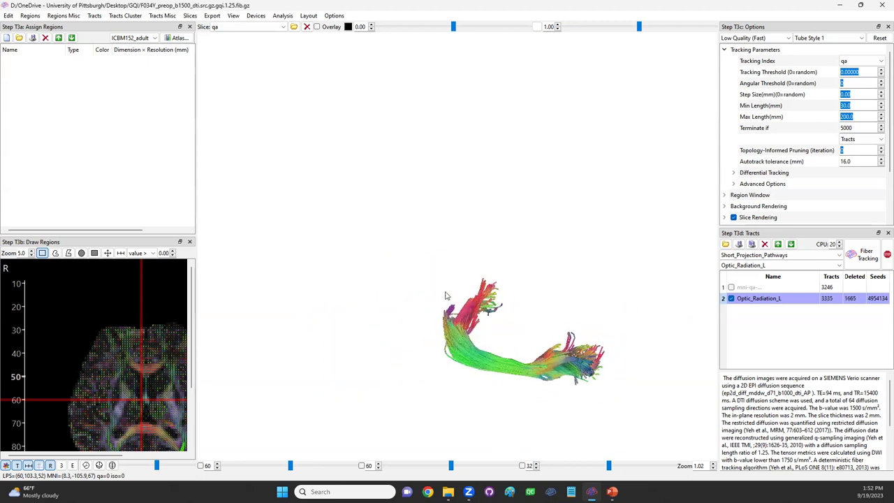